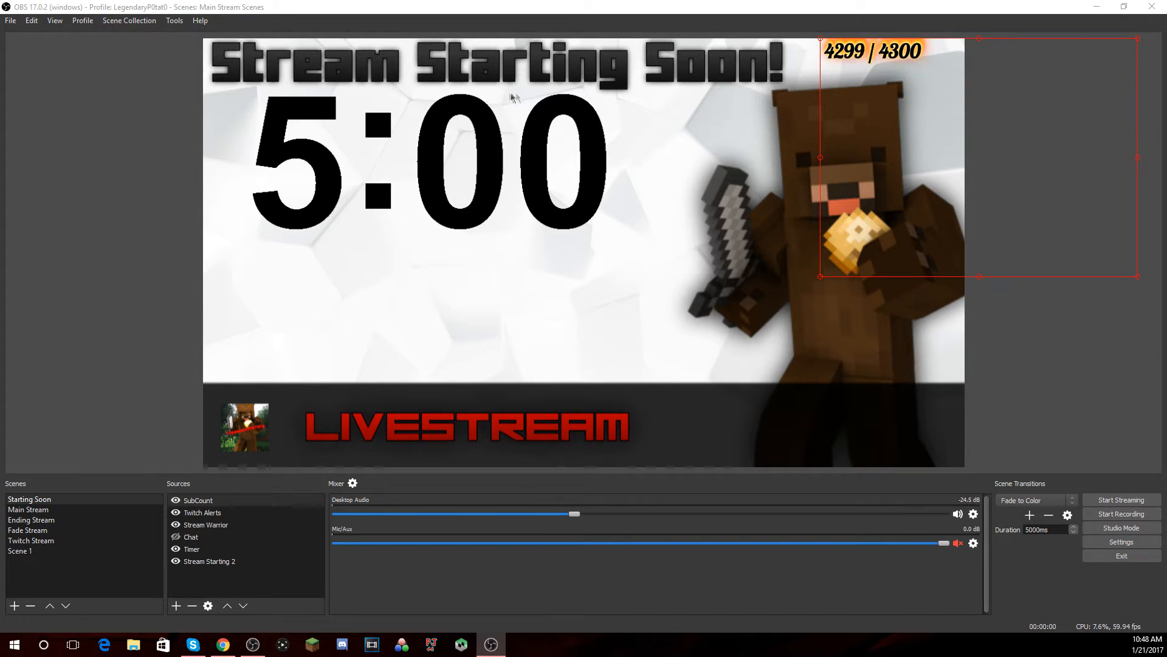
Start the countdown inside the Timer source by interacting with its page, and close the interaction window.
{"action": "right_click", "coordinate": [203, 553]}
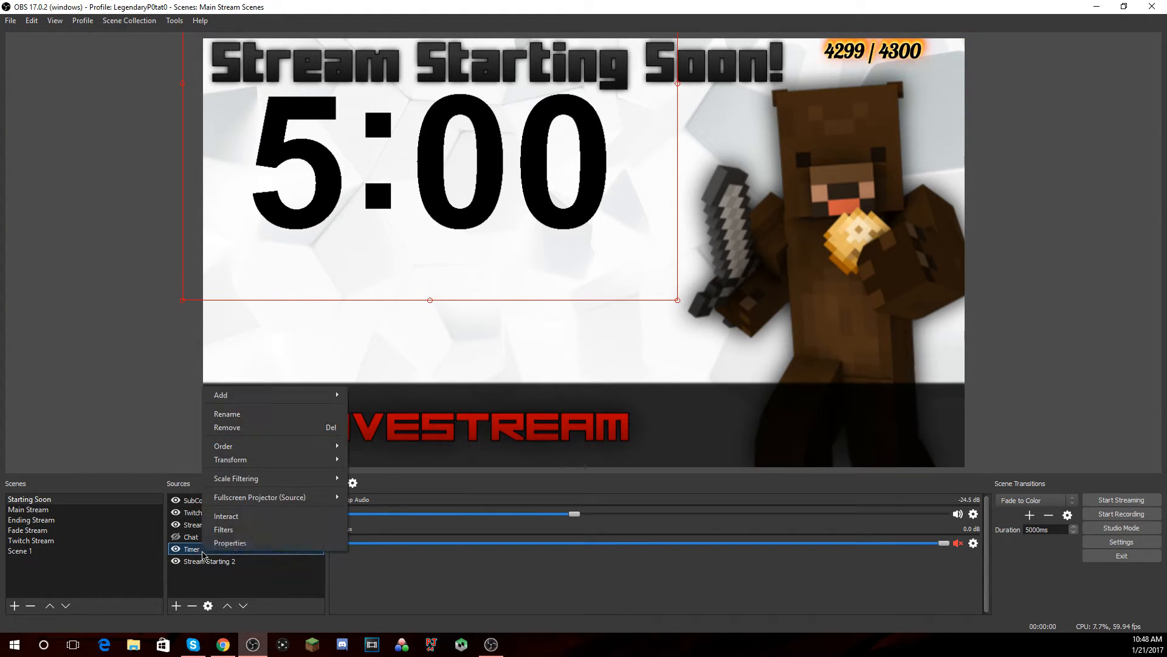
{"action": "left_click", "coordinate": [233, 516]}
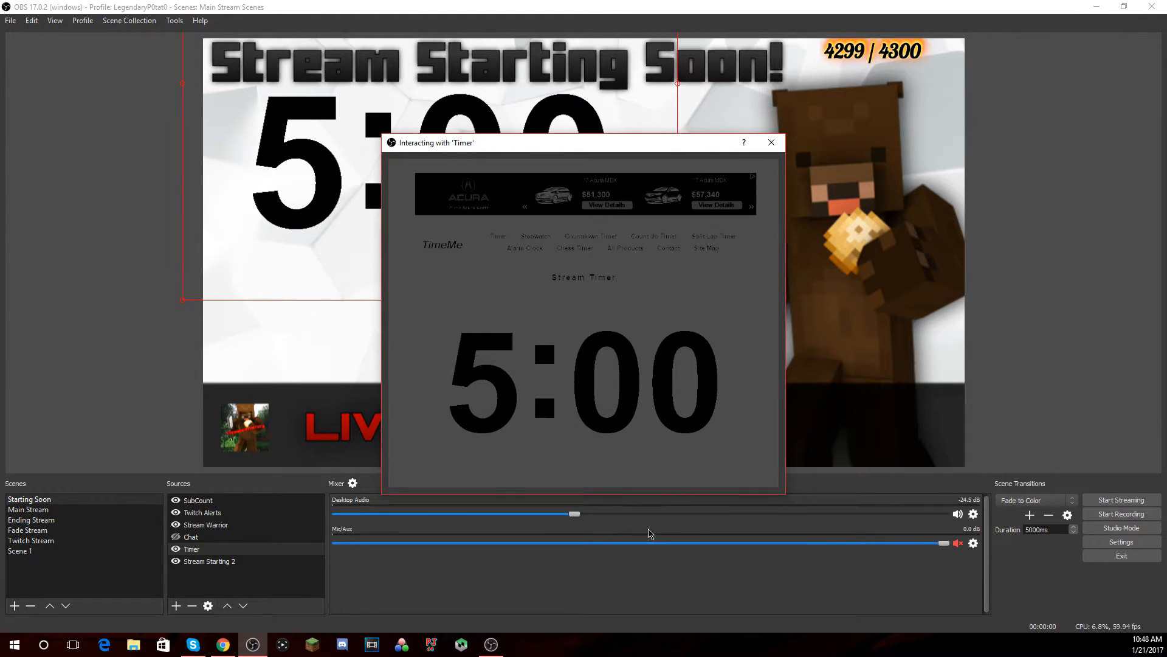
{"action": "left_click", "coordinate": [605, 470]}
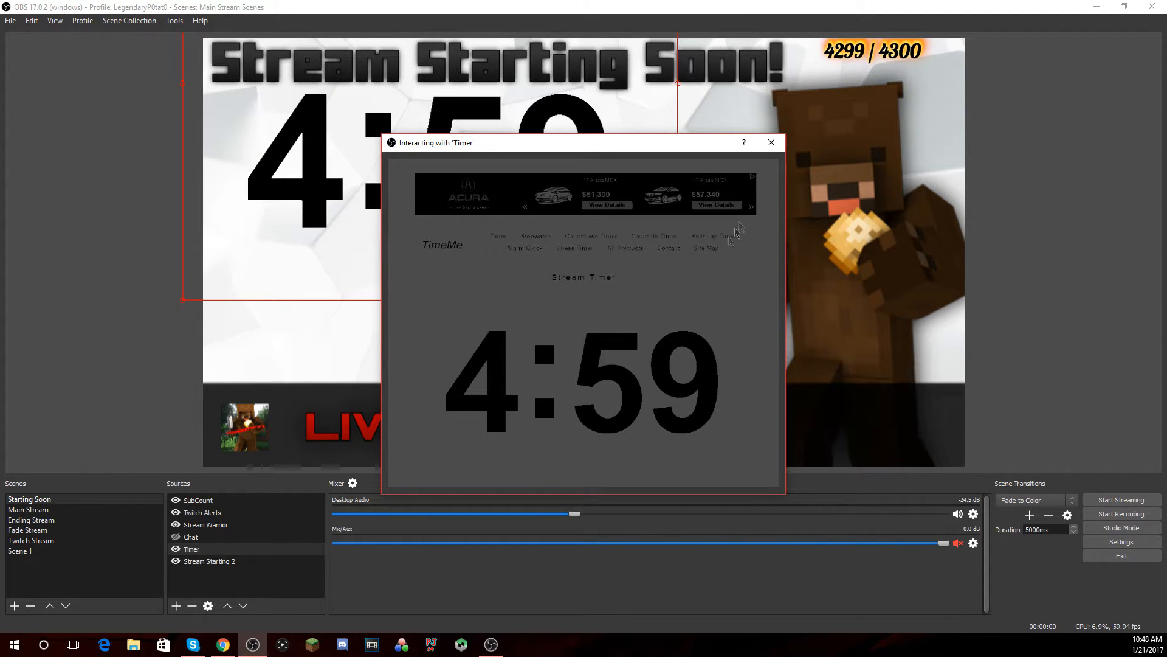
{"action": "left_click", "coordinate": [771, 142]}
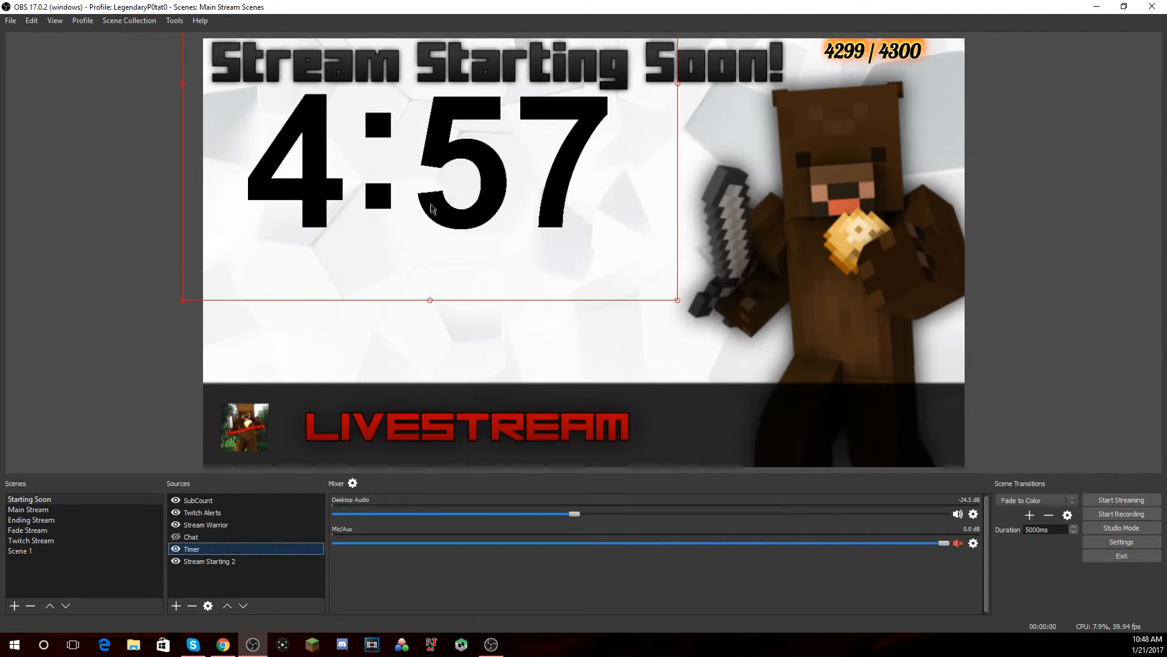
Review the Timer source's URL, size and CSS in its properties and accept them.
{"action": "right_click", "coordinate": [216, 549]}
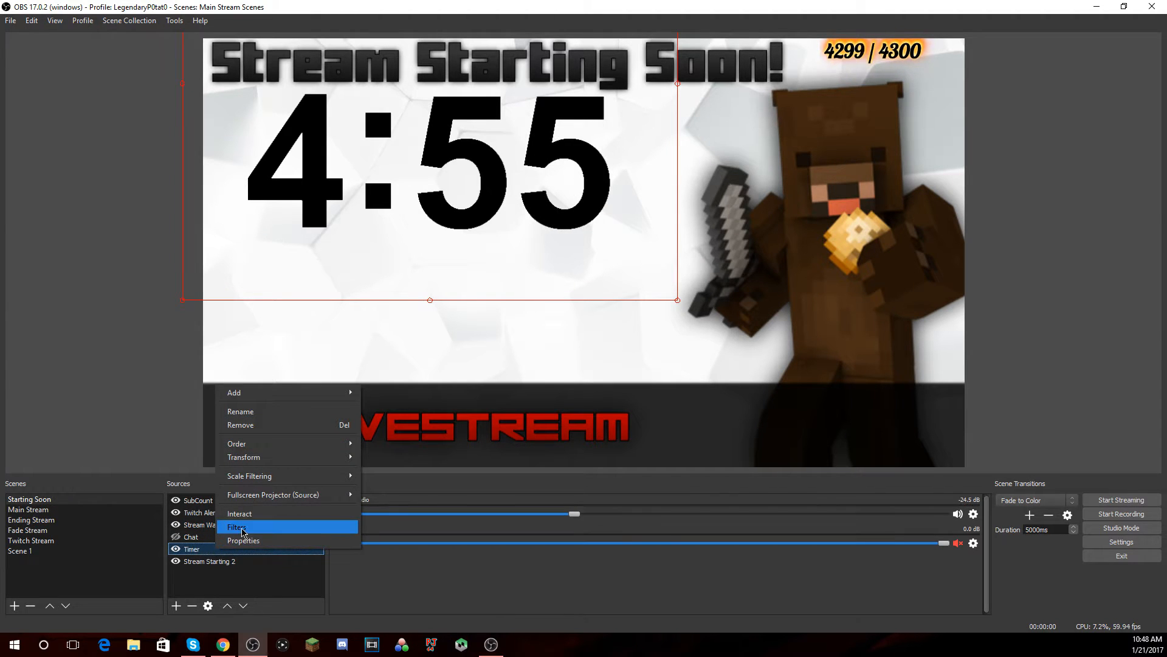
{"action": "left_click", "coordinate": [243, 540]}
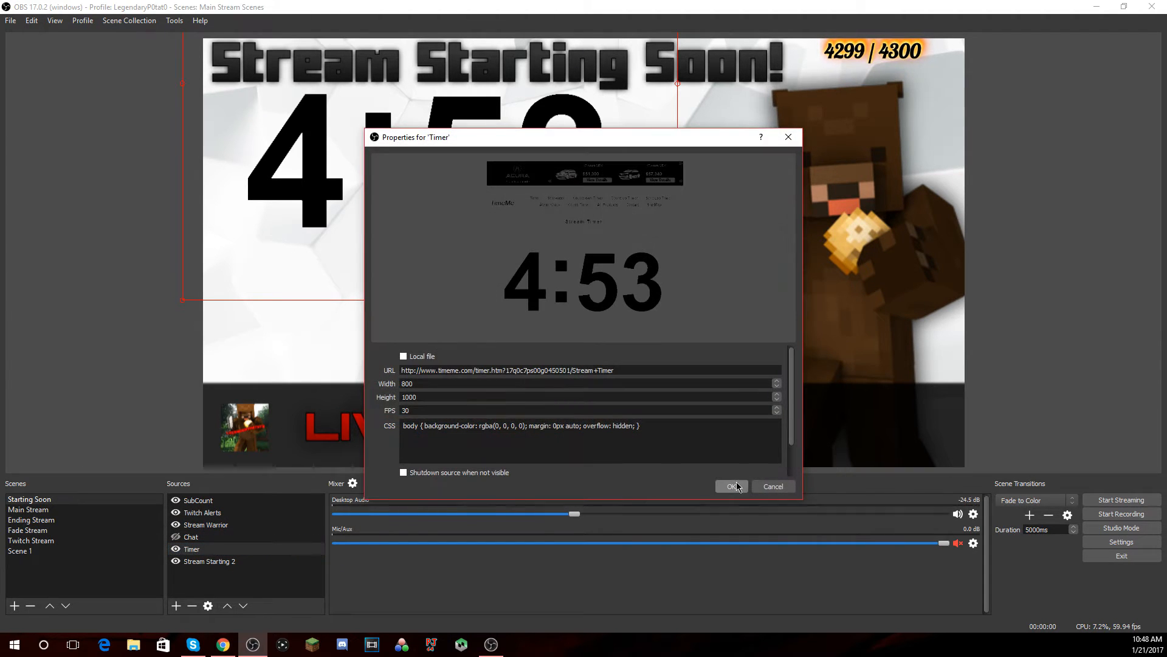
{"action": "left_click", "coordinate": [734, 485]}
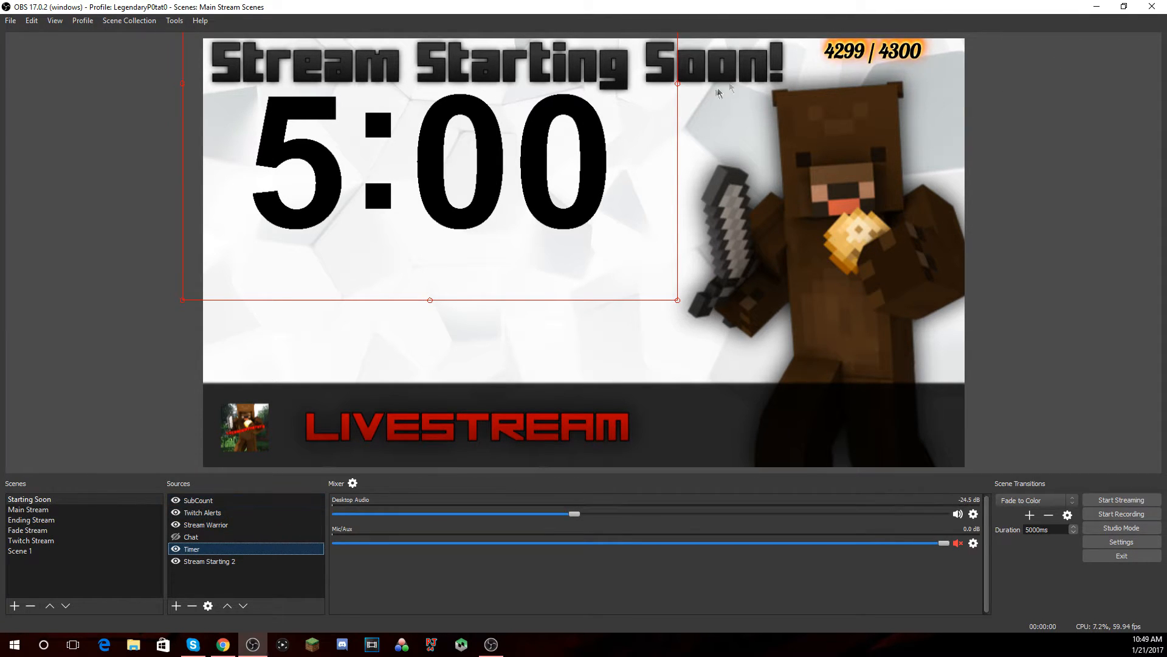
Examine the full URL in the SubCount source's properties and close them without changes.
{"action": "left_click", "coordinate": [219, 502]}
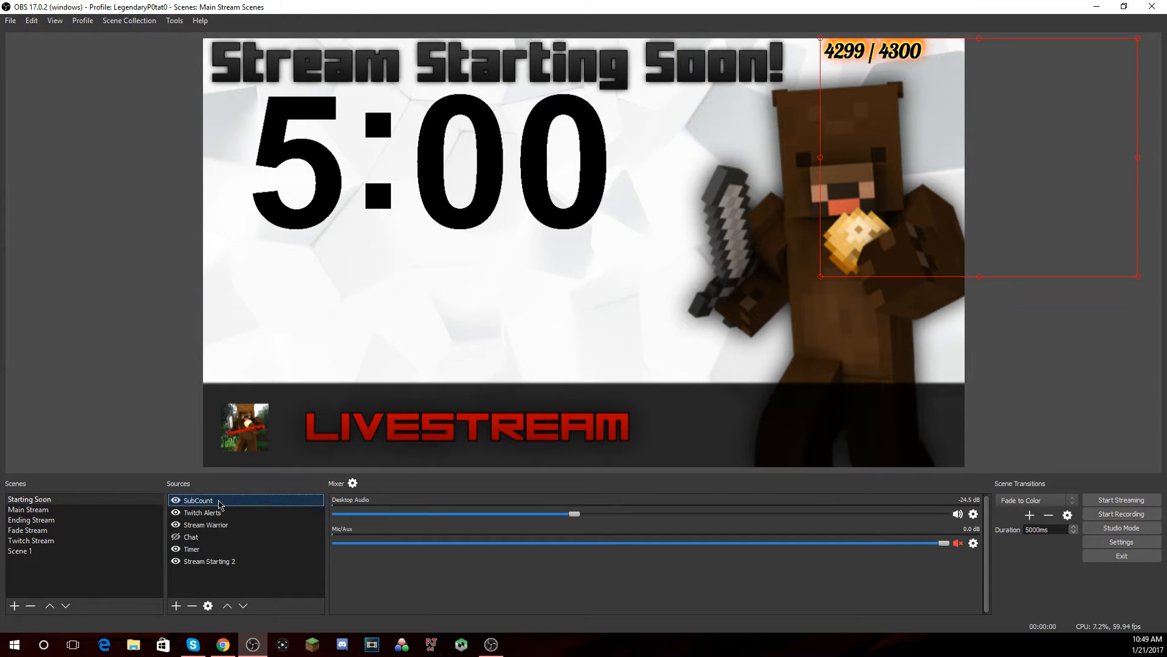
{"action": "double_click", "coordinate": [219, 503]}
{"action": "left_click_drag", "start_coordinate": [612, 370], "coordinate": [315, 383]}
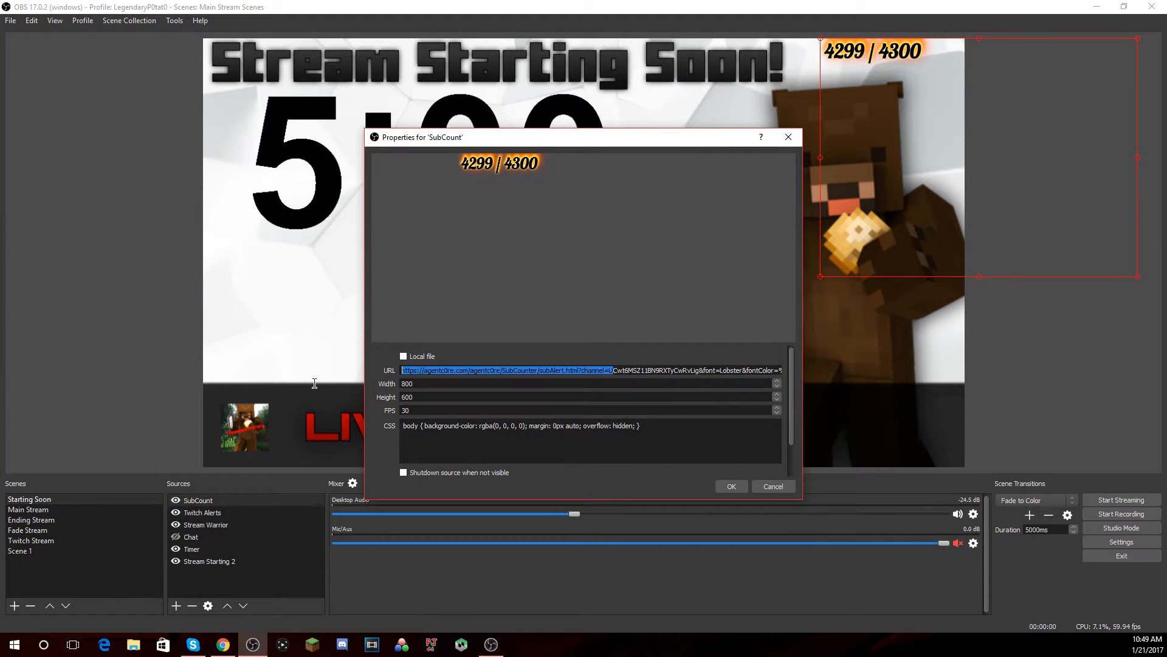
{"action": "left_click", "coordinate": [430, 371]}
{"action": "left_click_drag", "start_coordinate": [402, 369], "coordinate": [799, 373]}
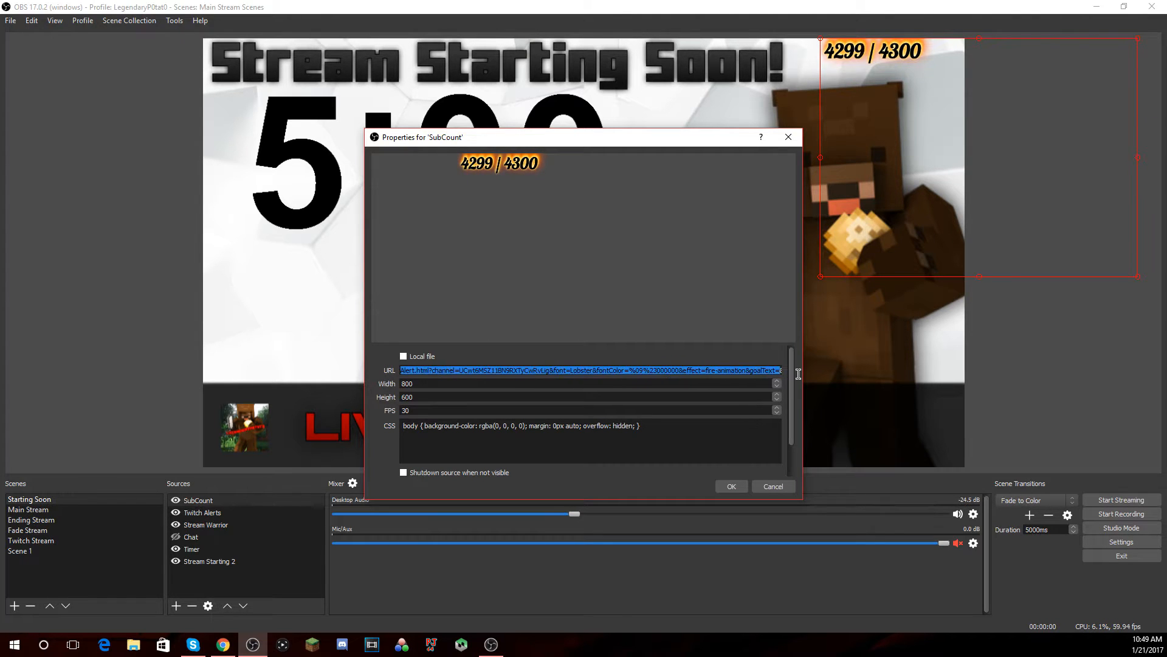
{"action": "left_click", "coordinate": [773, 486]}
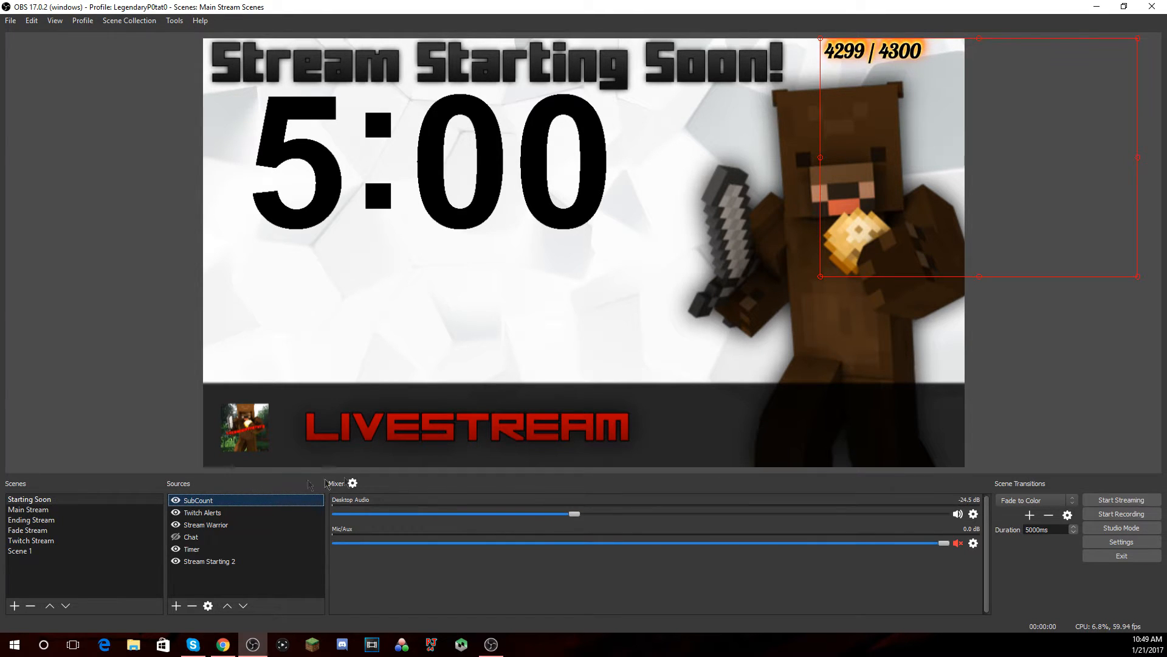
Set the goal value at the end of the SubCount source's URL to 4320 and accept the properties.
{"action": "right_click", "coordinate": [247, 501]}
{"action": "left_click", "coordinate": [285, 484]}
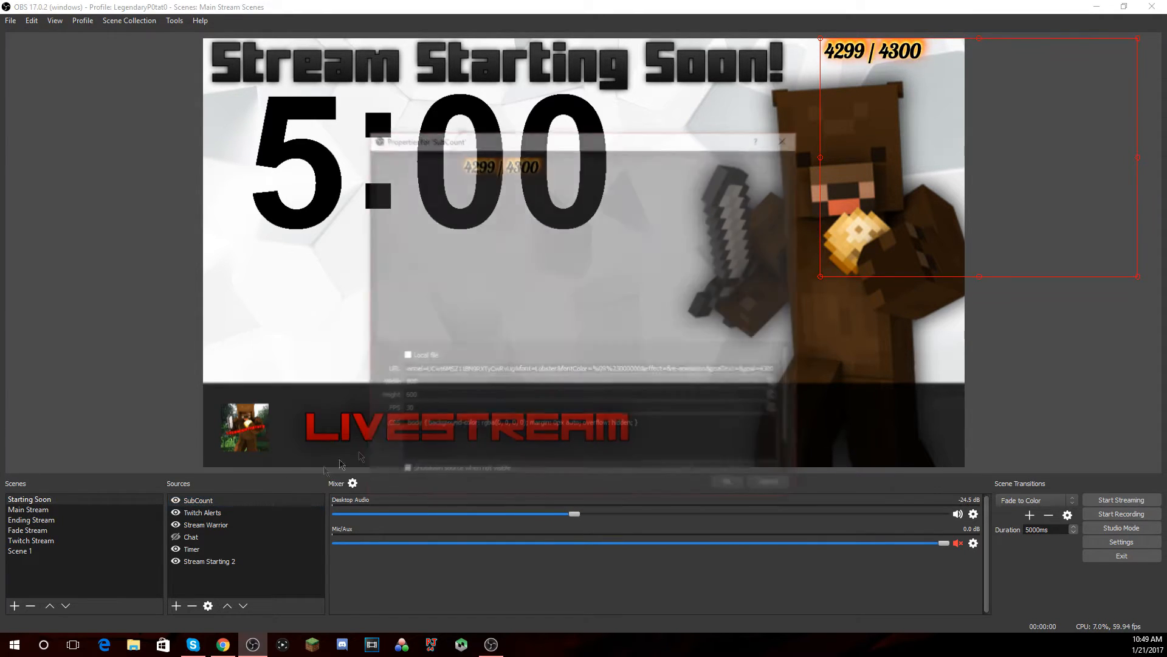
{"action": "left_click_drag", "start_coordinate": [546, 370], "coordinate": [804, 399]}
{"action": "left_click", "coordinate": [774, 370]}
{"action": "type", "text": "20"}
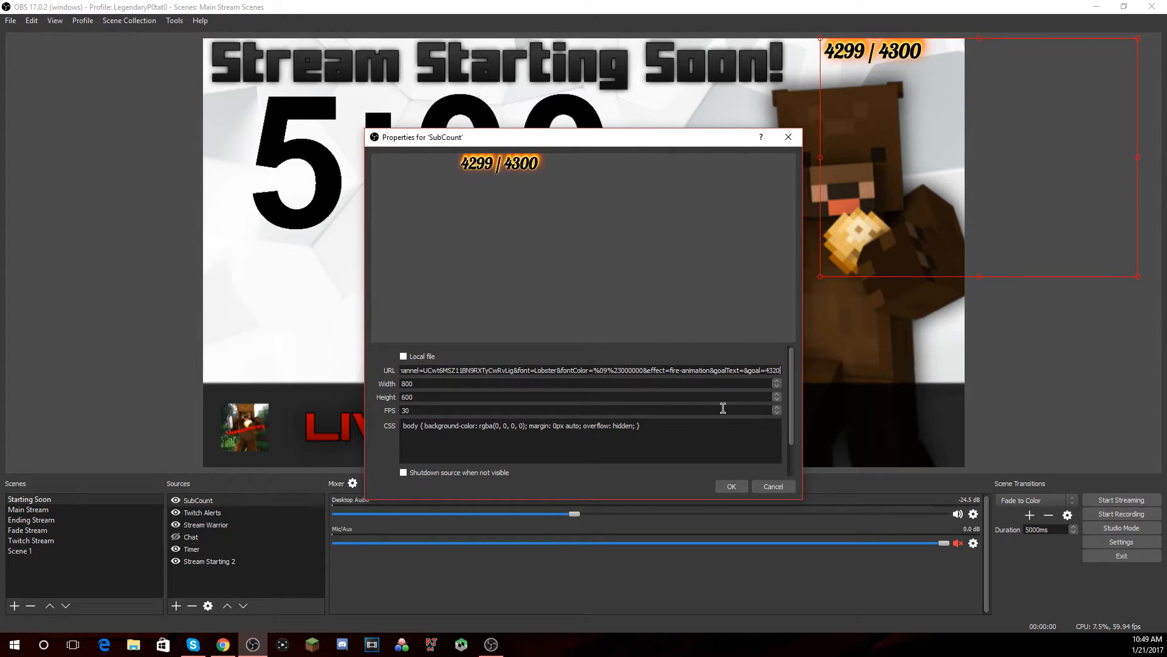
{"action": "left_click", "coordinate": [732, 486]}
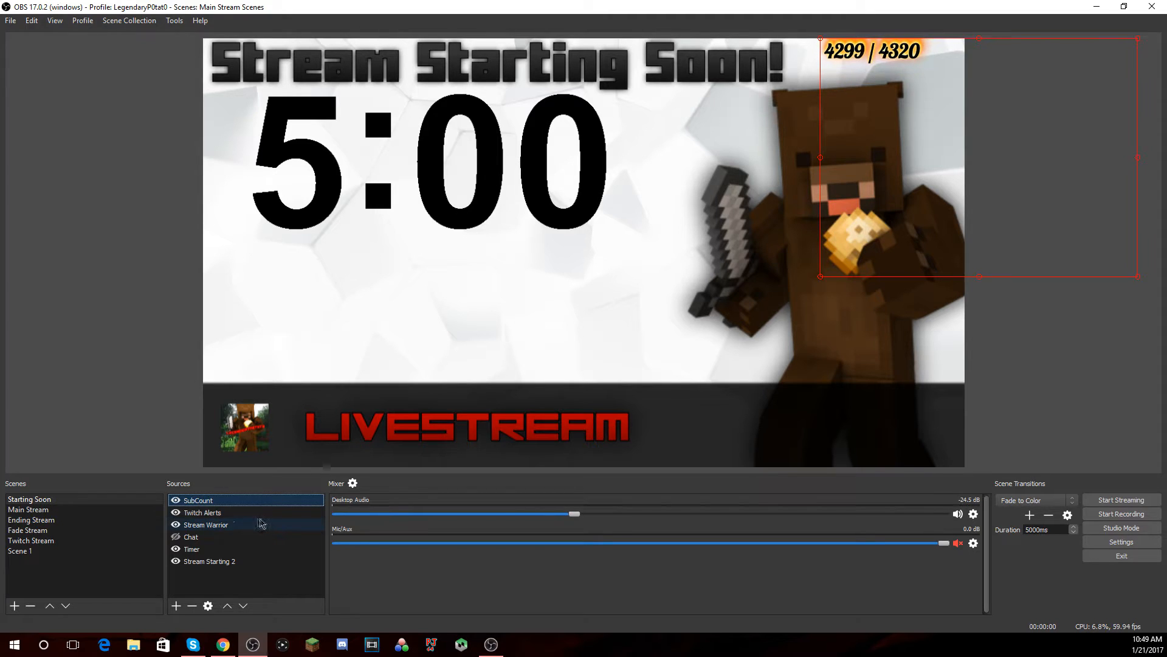
Show the Chat source briefly to inspect its URL and custom CSS, discard the properties and hide it again.
{"action": "left_click", "coordinate": [175, 537]}
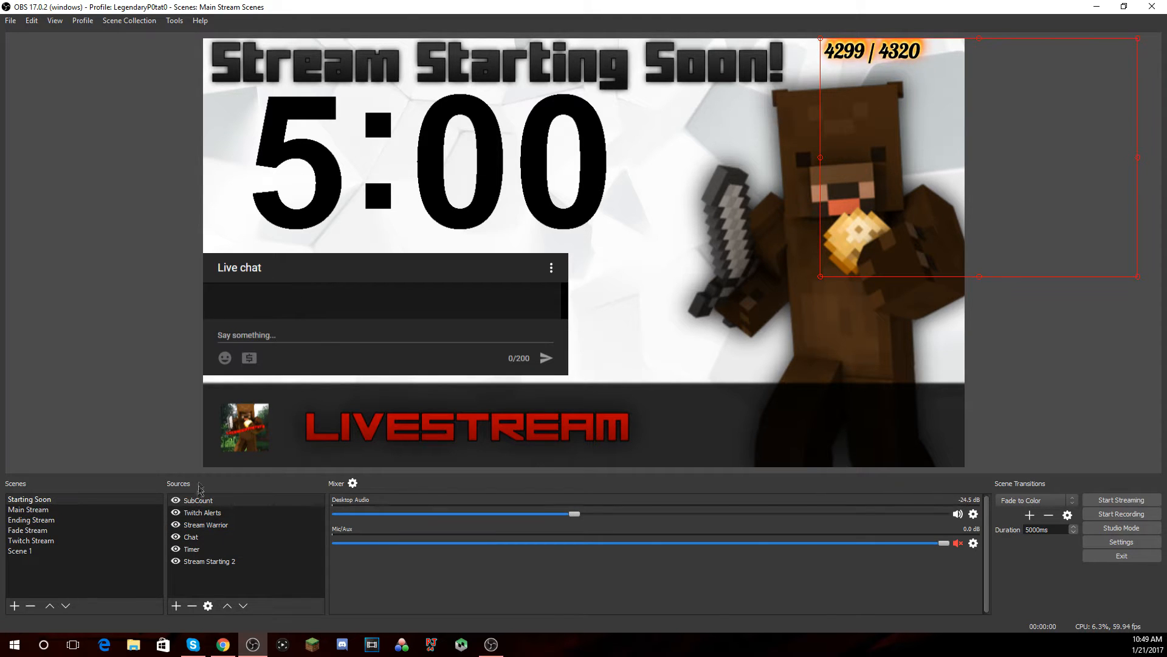
{"action": "double_click", "coordinate": [205, 538]}
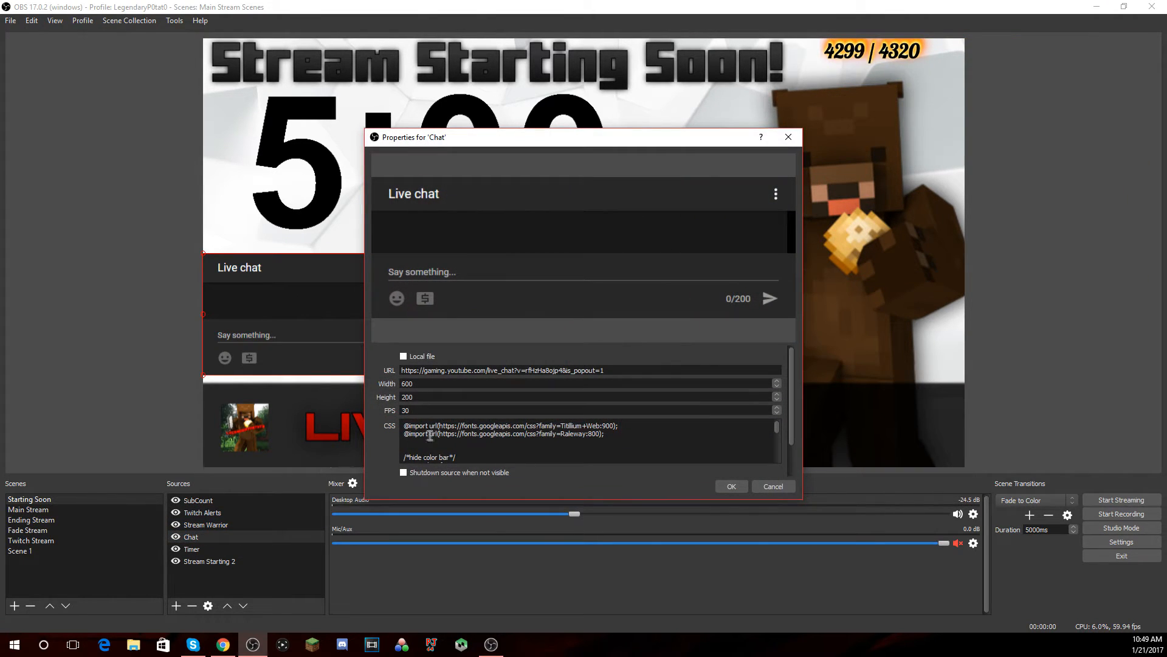
{"action": "left_click_drag", "start_coordinate": [406, 423], "coordinate": [543, 508]}
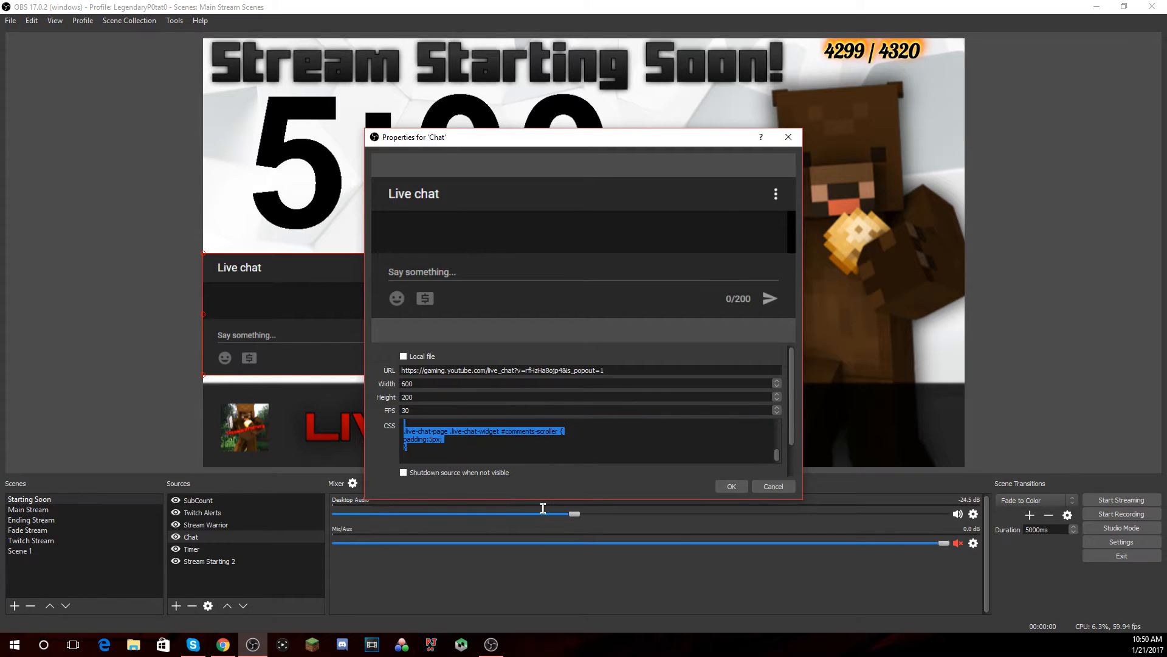
{"action": "key", "text": "ctrl+v"}
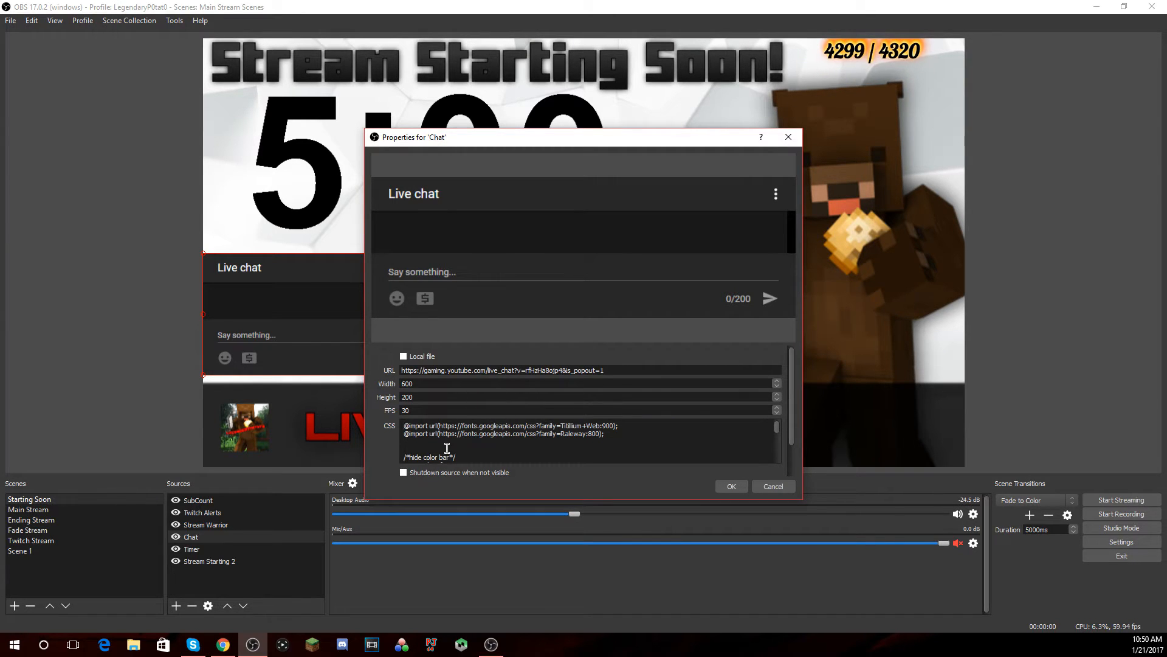
{"action": "left_click", "coordinate": [773, 486]}
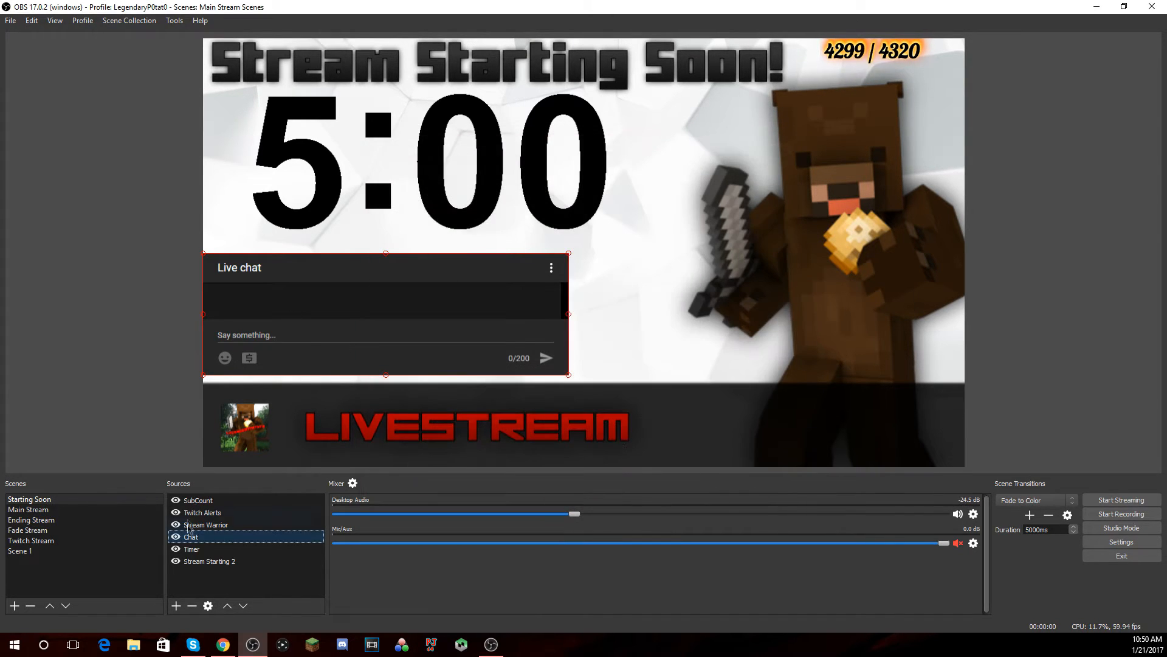
{"action": "left_click", "coordinate": [175, 537]}
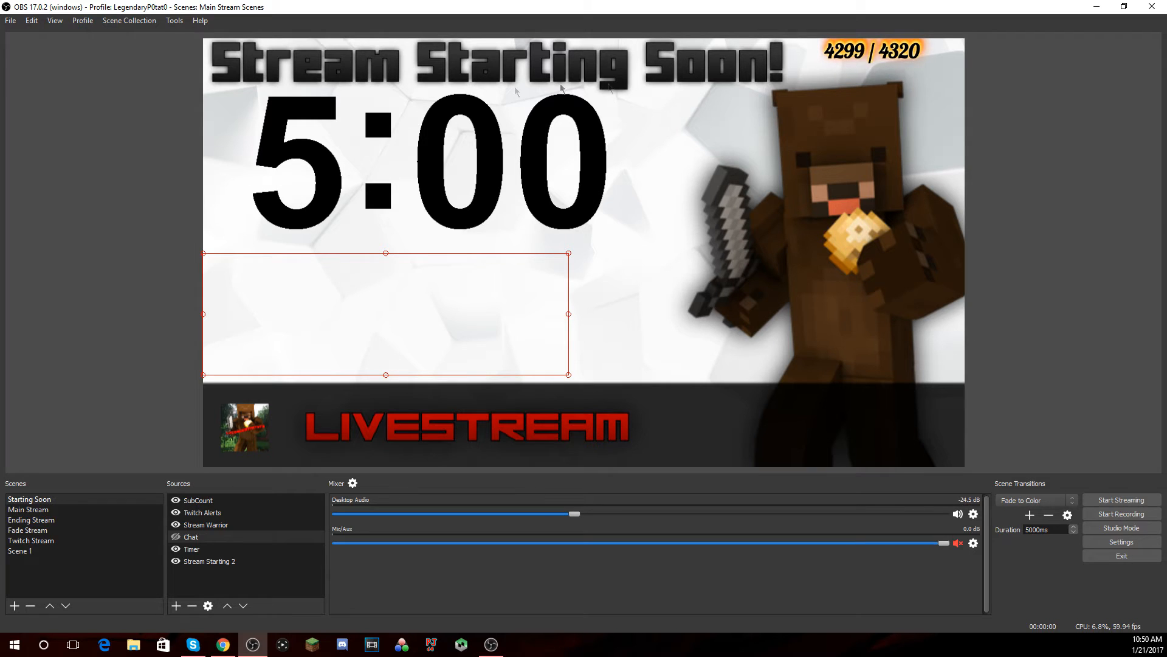
Switch to the Main Stream scene and open the transition duration for editing.
{"action": "left_click", "coordinate": [52, 508]}
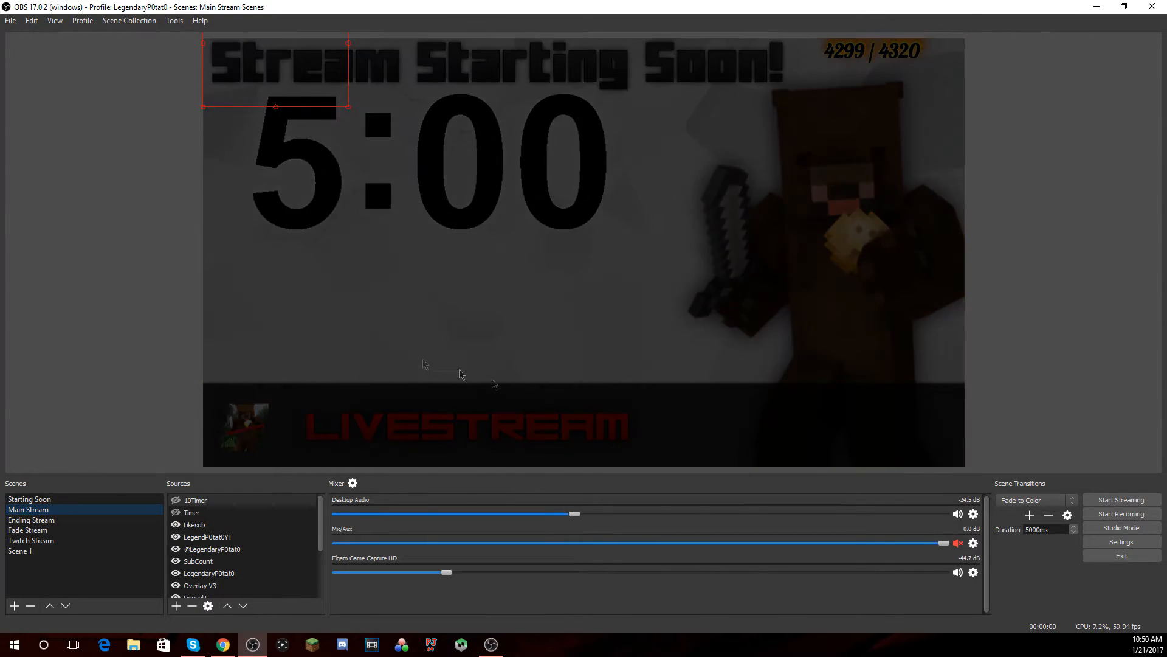
{"action": "double_click", "coordinate": [1041, 530]}
{"action": "left_click", "coordinate": [1059, 530]}
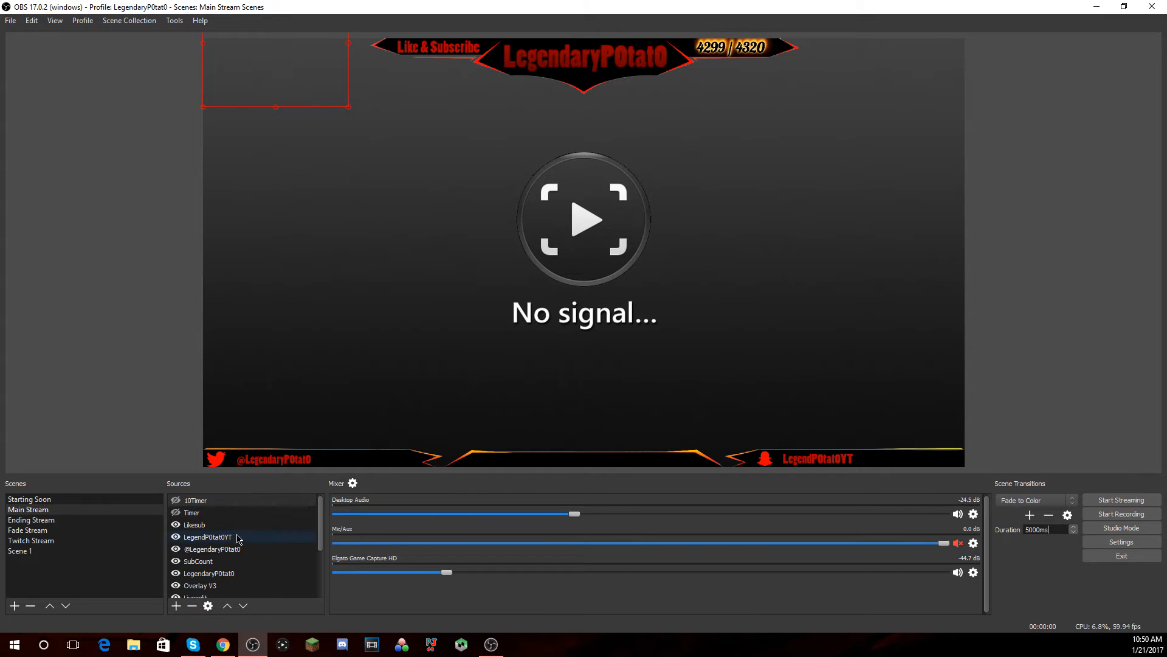
Examine the device and resolution settings of the Elgato Game Capture HD source and close its properties without changes.
{"action": "scroll", "coordinate": [237, 544], "scroll_direction": "down", "scroll_amount": 2}
{"action": "double_click", "coordinate": [210, 586]}
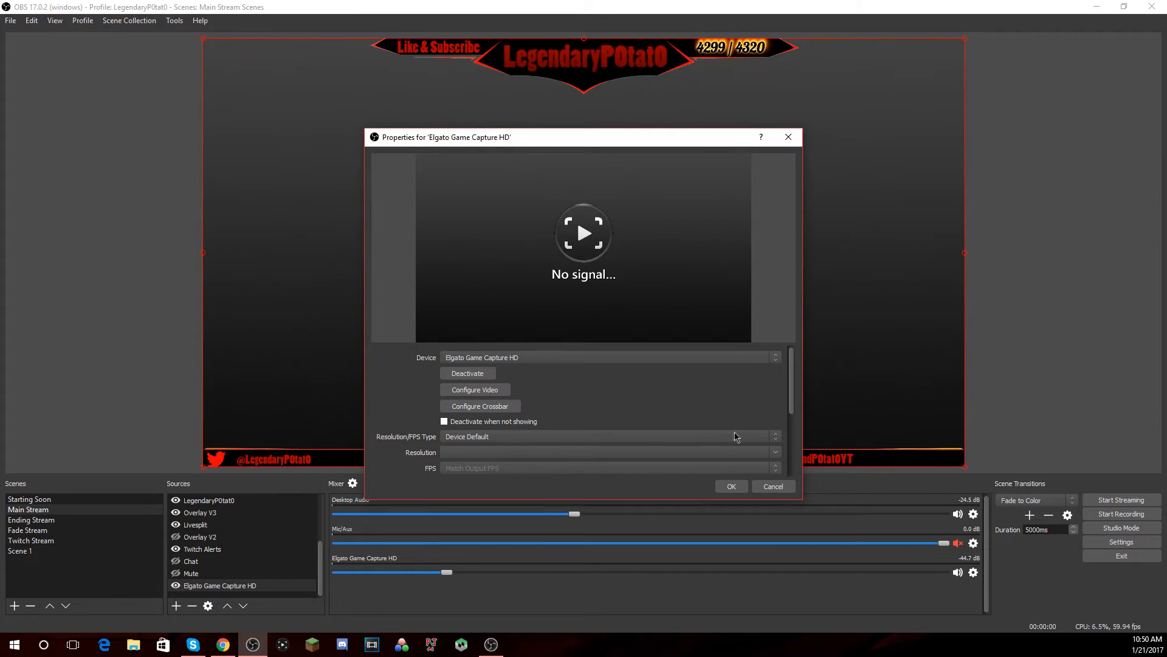
{"action": "left_click", "coordinate": [772, 486]}
{"action": "scroll", "coordinate": [216, 555], "scroll_direction": "up", "scroll_amount": 2}
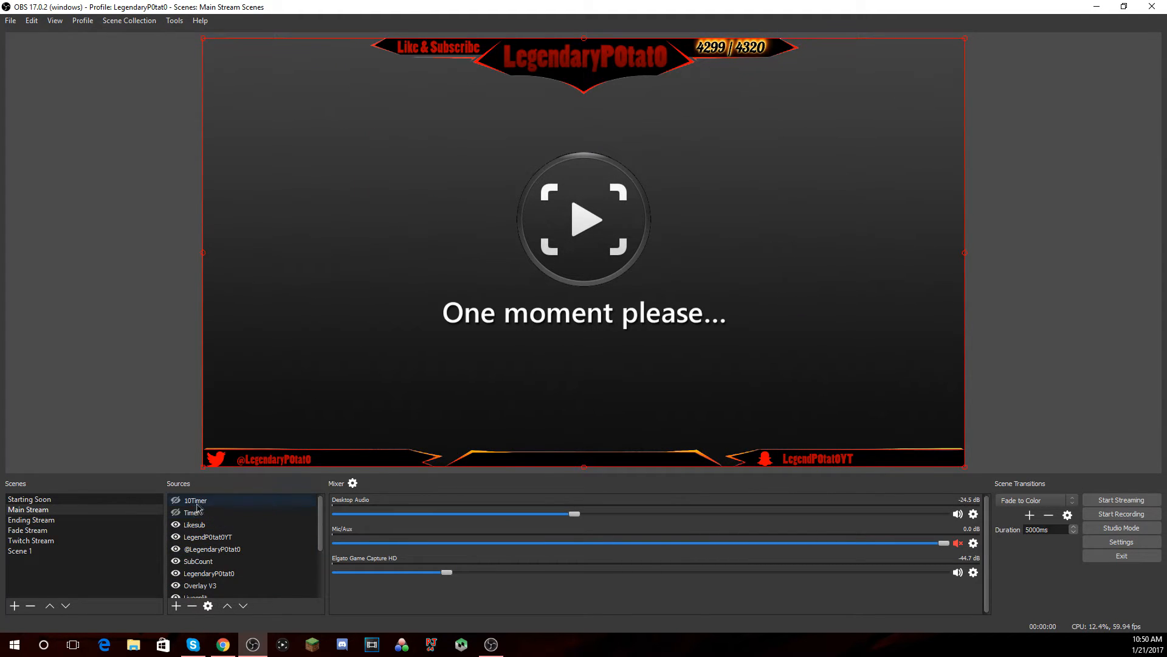
Preview the 10Timer and Timer sources in the Main Stream scene by showing and hiding each one.
{"action": "left_click", "coordinate": [176, 501]}
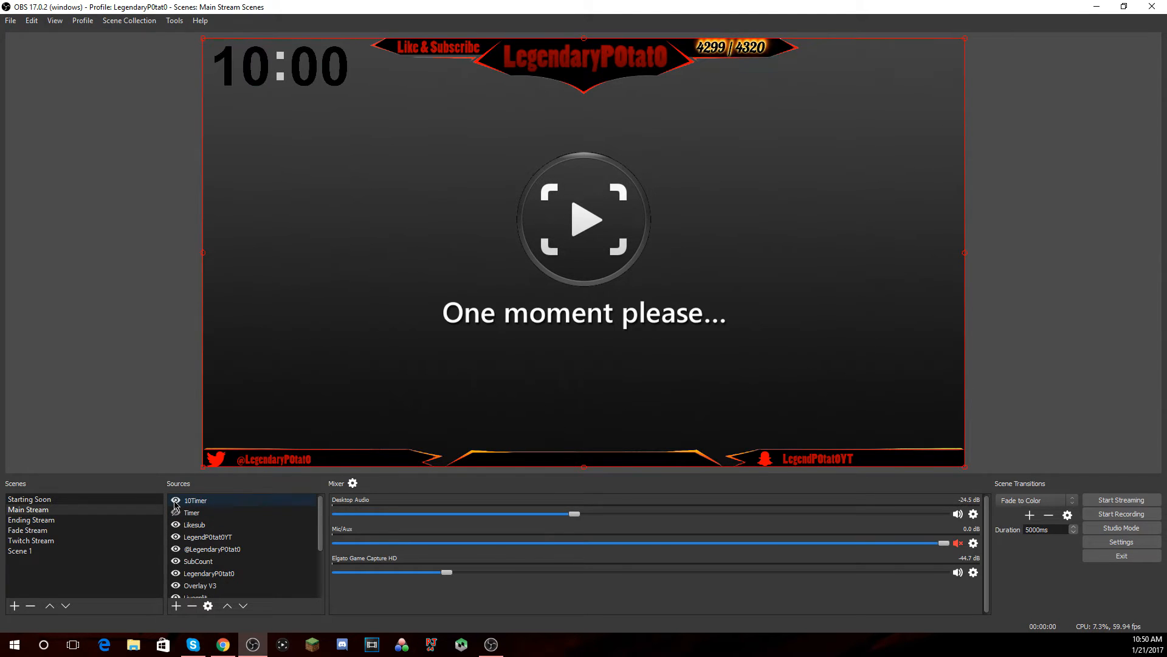
{"action": "left_click", "coordinate": [176, 501]}
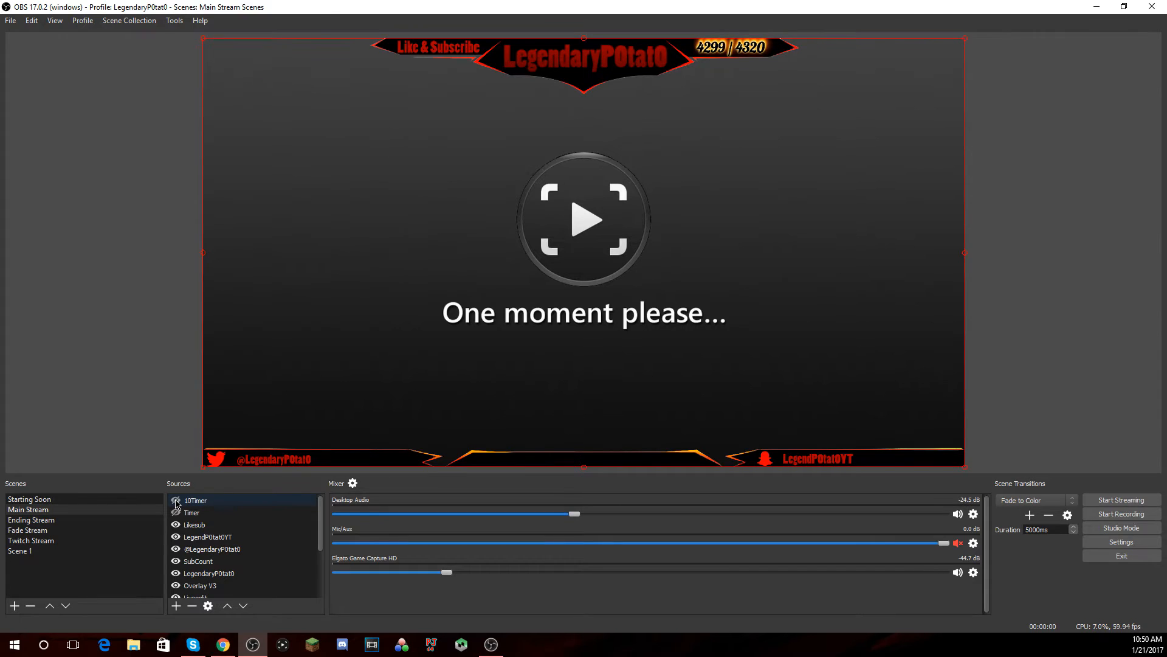
{"action": "left_click", "coordinate": [175, 513]}
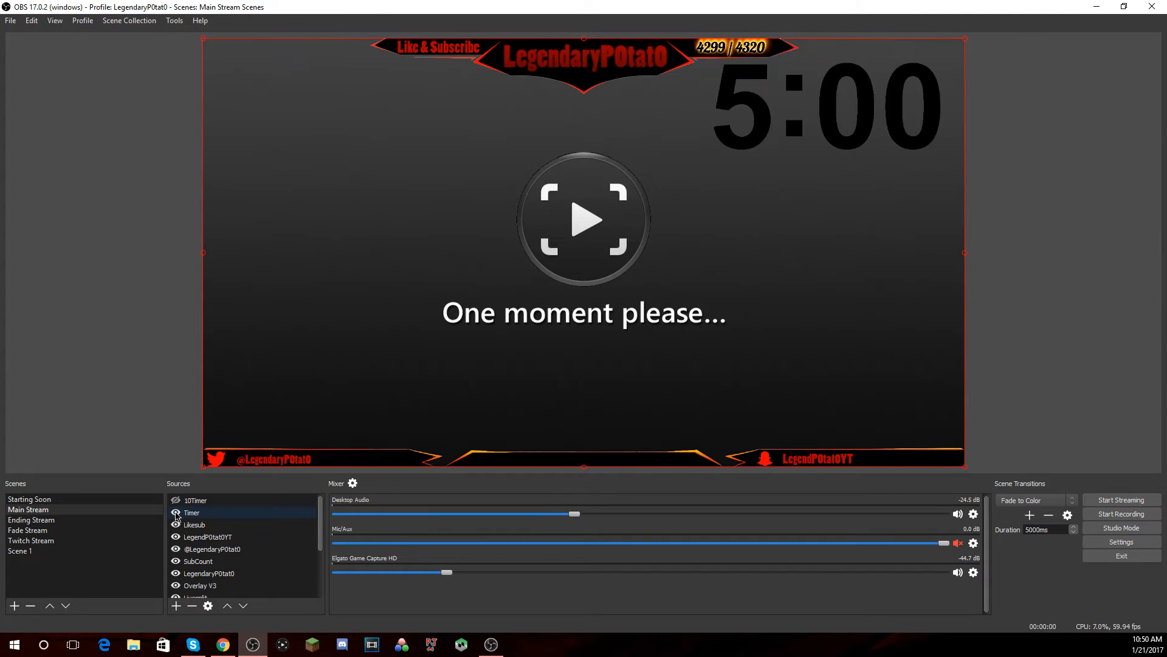
{"action": "left_click", "coordinate": [175, 513]}
{"action": "scroll", "coordinate": [220, 499], "scroll_direction": "down", "scroll_amount": 1}
{"action": "scroll", "coordinate": [206, 521], "scroll_direction": "up", "scroll_amount": 1}
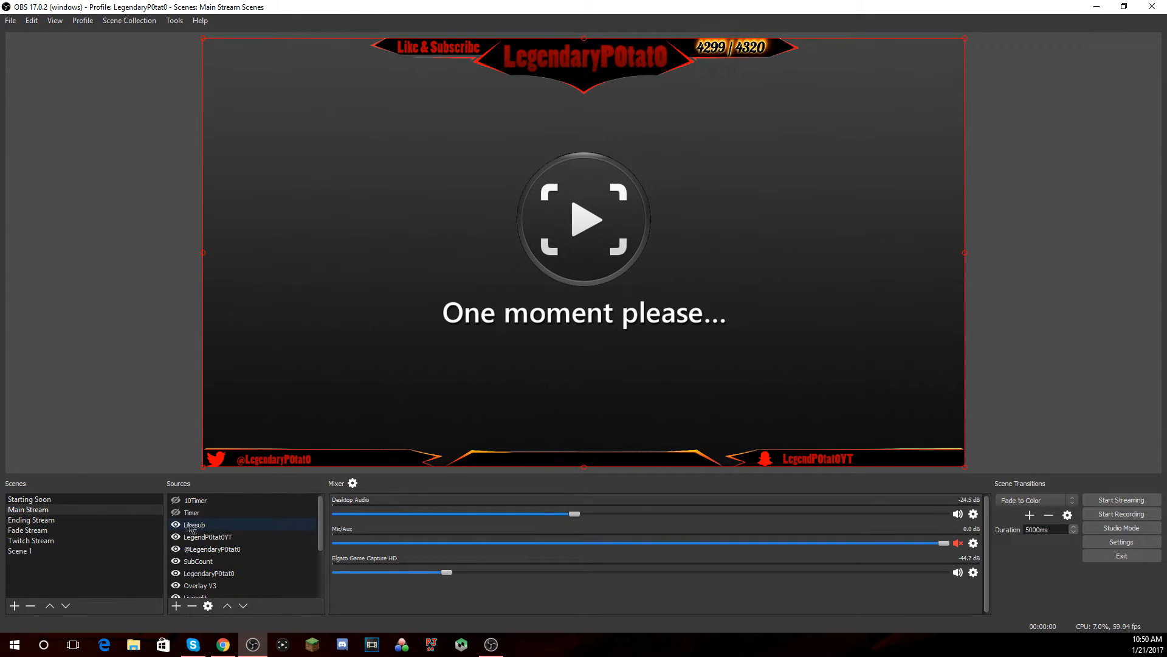
Hide the Snapchat handle text source and show it again to identify it in the overlay.
{"action": "scroll", "coordinate": [190, 529], "scroll_direction": "down", "scroll_amount": 2}
{"action": "scroll", "coordinate": [194, 559], "scroll_direction": "up", "scroll_amount": 2}
{"action": "left_click", "coordinate": [176, 537]}
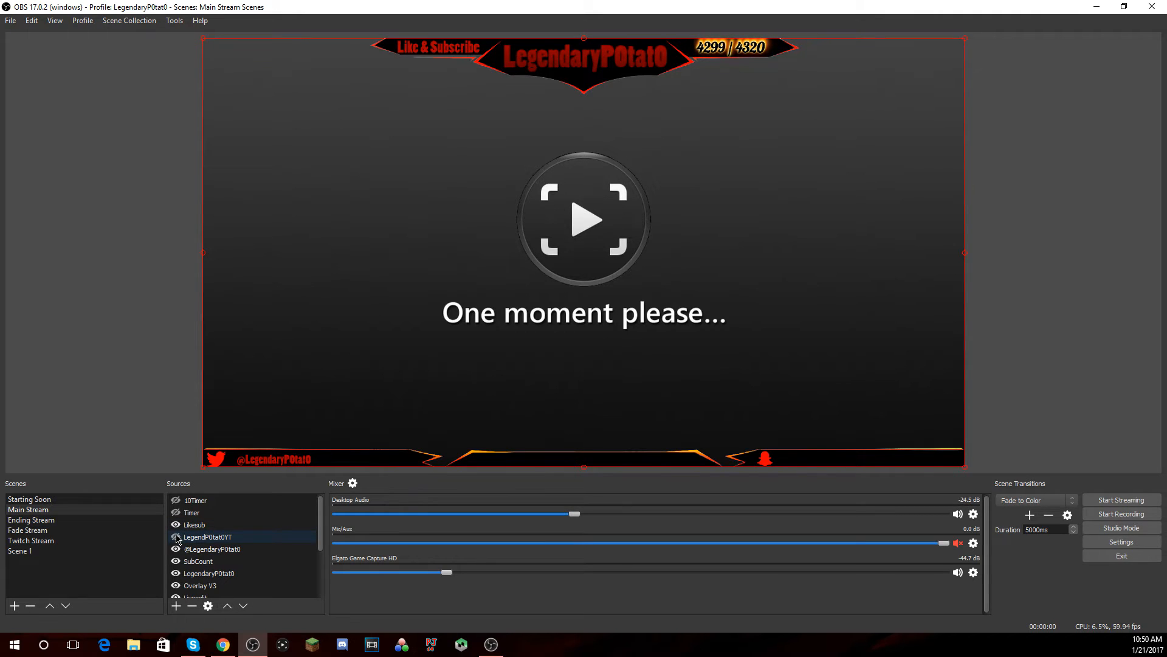
{"action": "left_click", "coordinate": [176, 537]}
Preview the Overlay V2 and Chat sources over the Main Stream scene and hide both again.
{"action": "scroll", "coordinate": [180, 554], "scroll_direction": "down", "scroll_amount": 1}
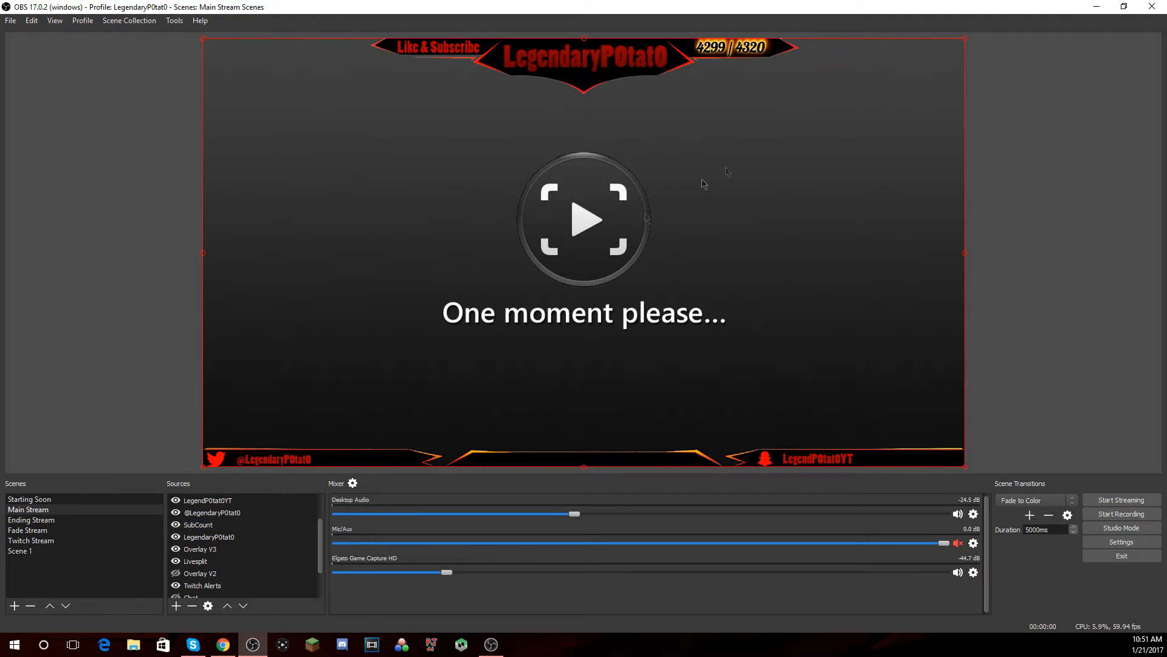
{"action": "scroll", "coordinate": [263, 552], "scroll_direction": "down", "scroll_amount": 1}
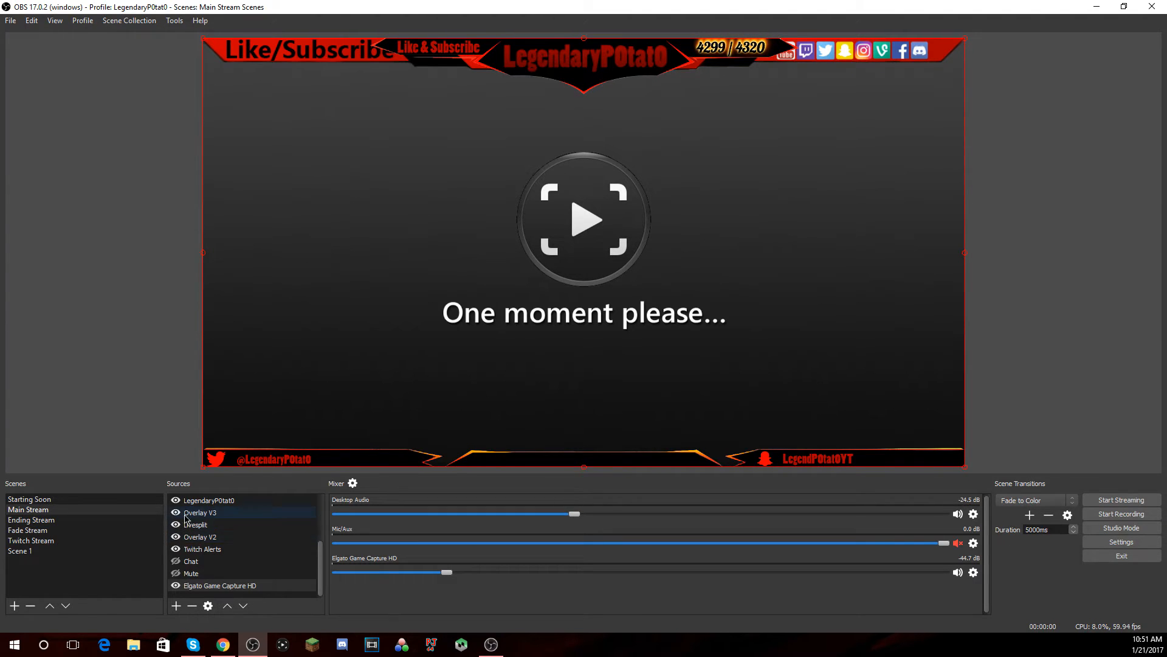
{"action": "scroll", "coordinate": [189, 554], "scroll_direction": "up", "scroll_amount": 2}
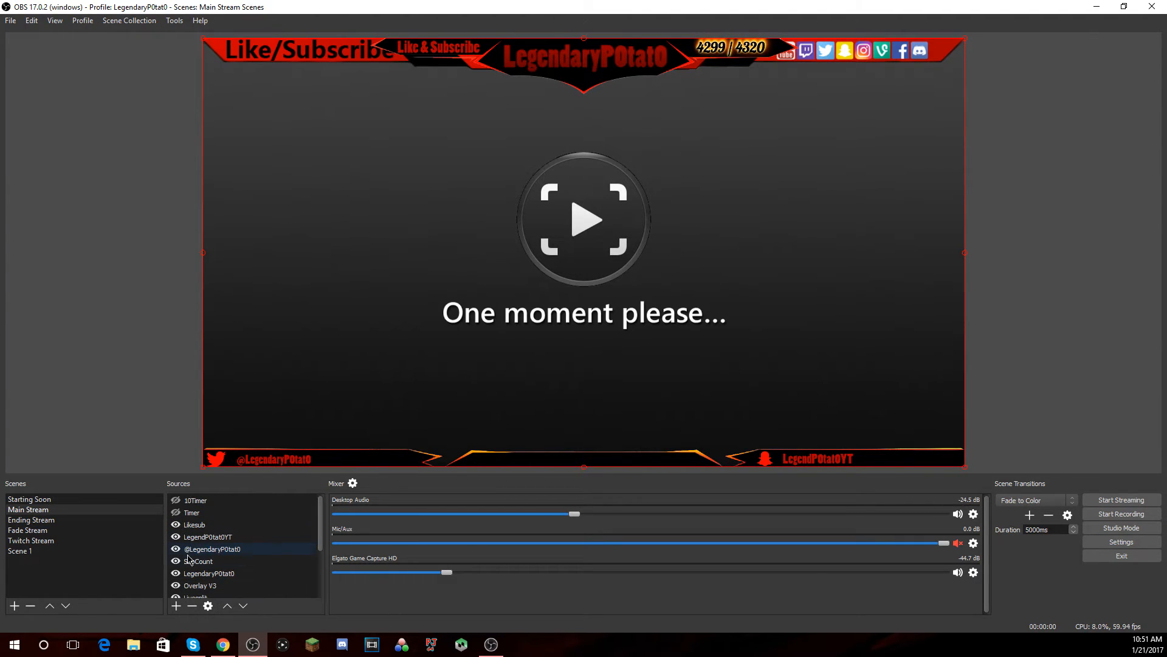
{"action": "scroll", "coordinate": [182, 535], "scroll_direction": "down", "scroll_amount": 2}
{"action": "left_click", "coordinate": [176, 537]}
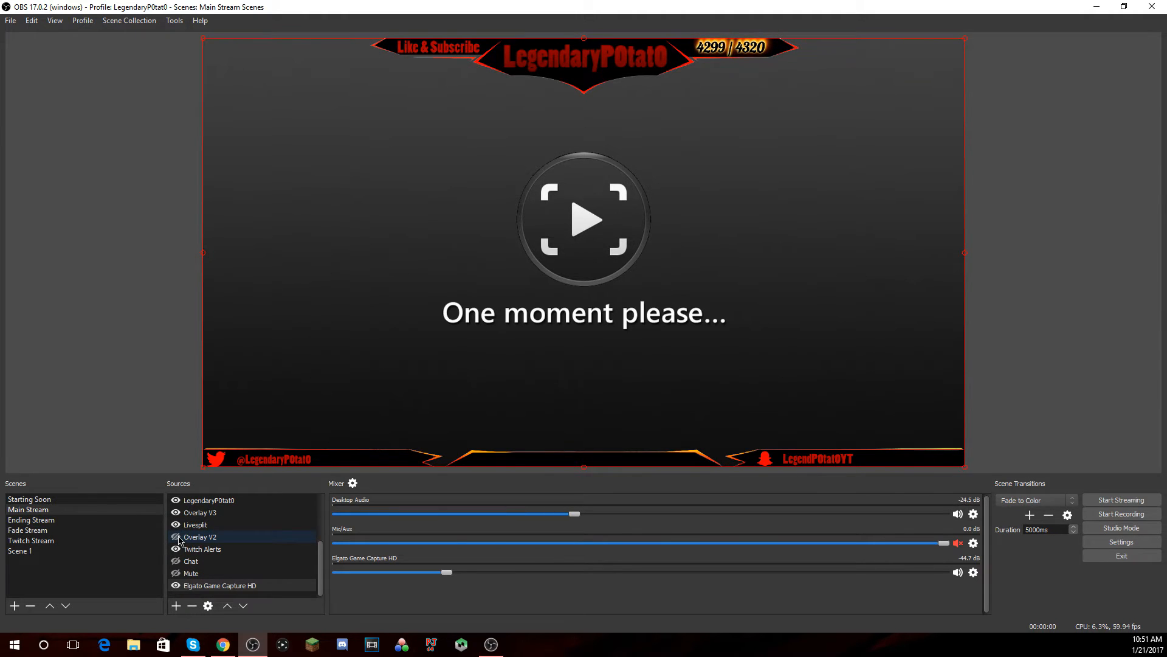
{"action": "left_click", "coordinate": [175, 561]}
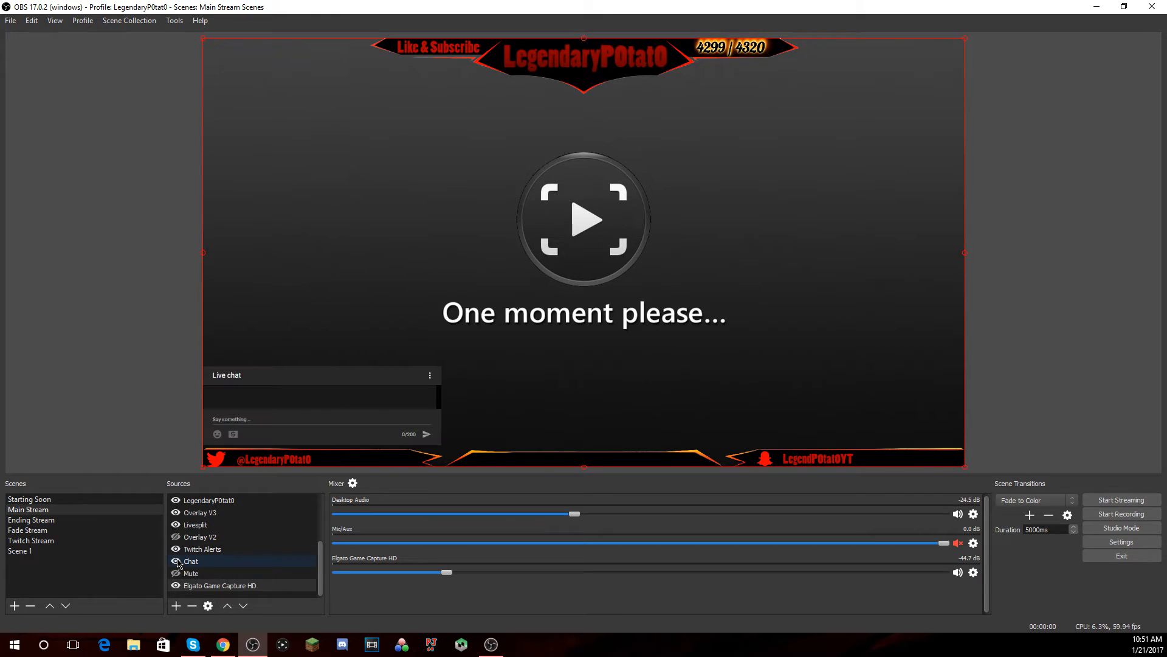
{"action": "left_click", "coordinate": [175, 561]}
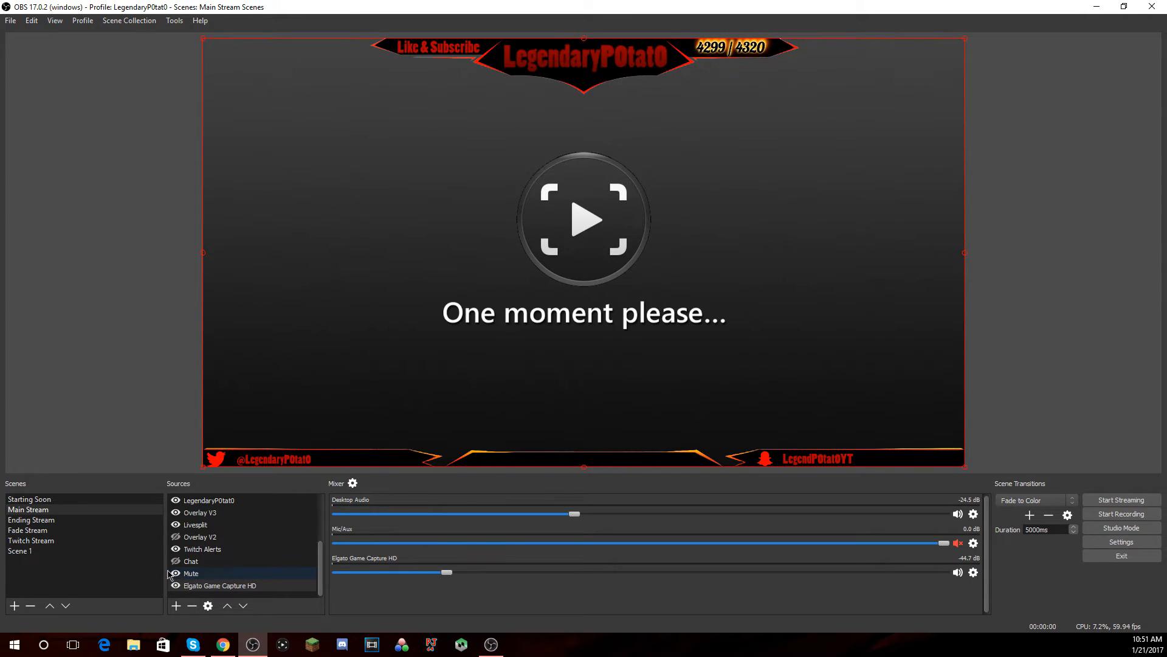
Hide the Mute source in the Main Stream scene.
{"action": "left_click", "coordinate": [175, 572]}
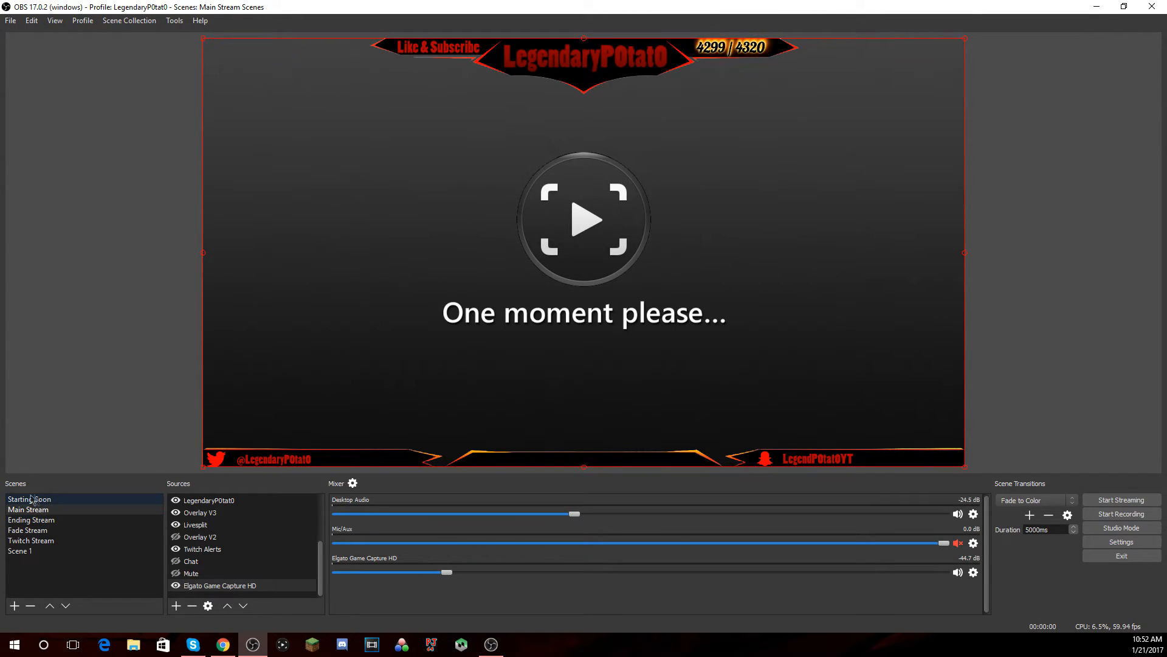
Open the Ending Stream scene and compare its Stream Over and Image sources by switching their visibility, leaving Stream Over shown.
{"action": "left_click", "coordinate": [46, 520]}
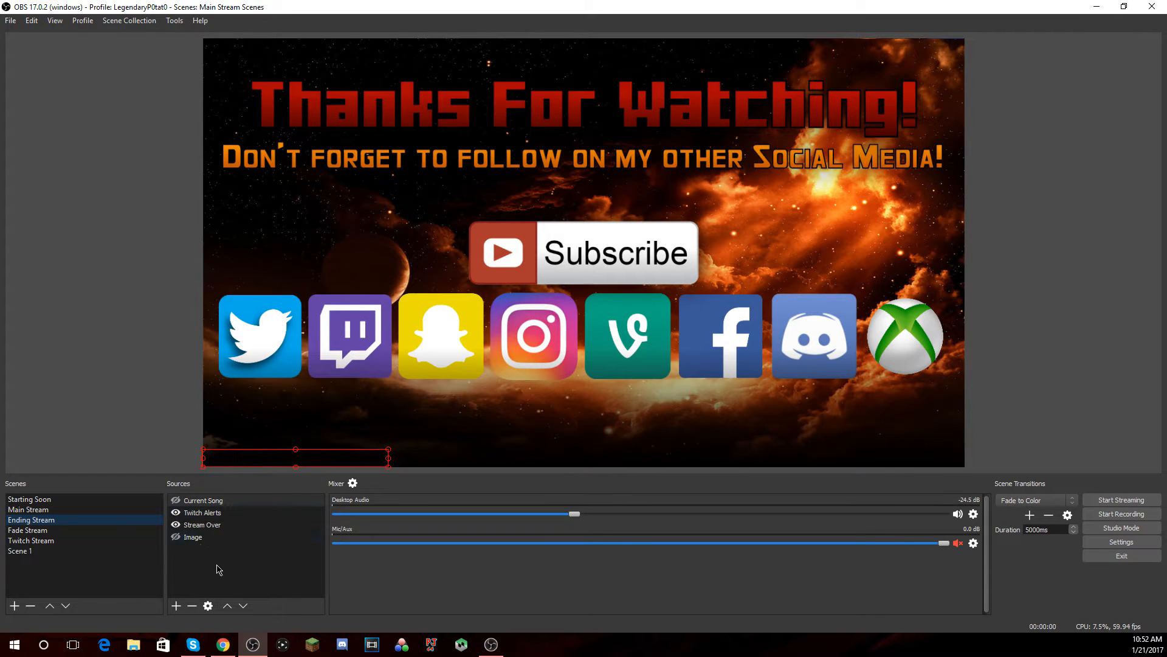
{"action": "left_click", "coordinate": [176, 524]}
{"action": "left_click", "coordinate": [177, 525]}
{"action": "left_click", "coordinate": [175, 525]}
{"action": "left_click", "coordinate": [176, 537]}
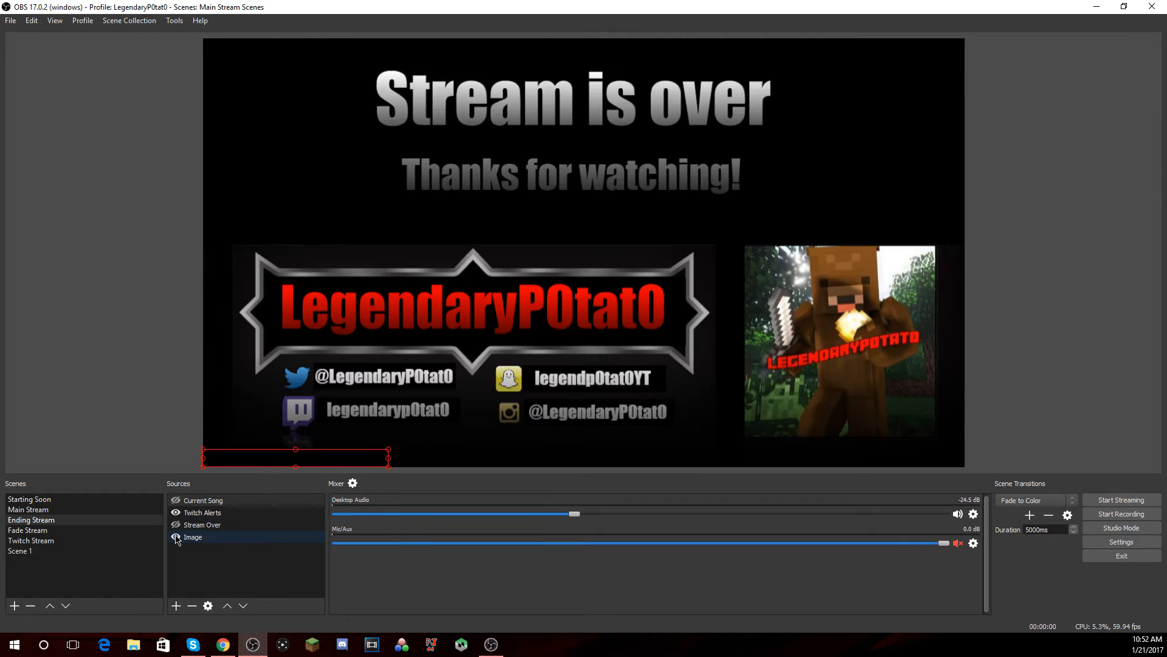
{"action": "left_click", "coordinate": [176, 537]}
{"action": "left_click", "coordinate": [176, 524]}
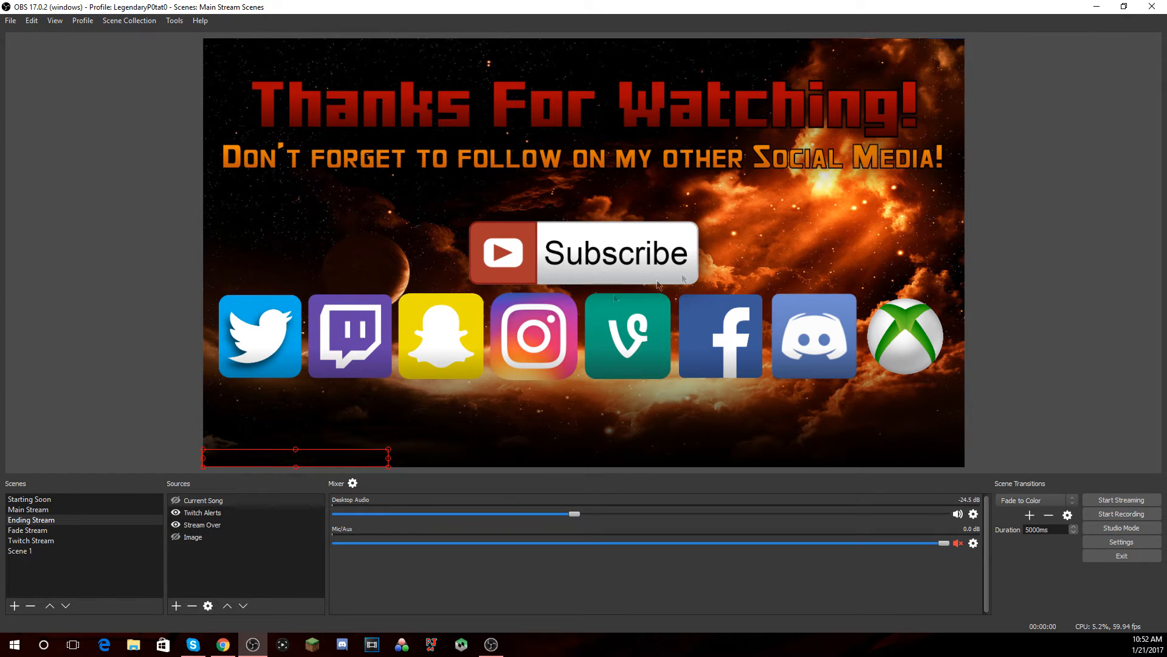
Preview the Current Song source in the Ending Stream scene and hide it again.
{"action": "left_click", "coordinate": [176, 501]}
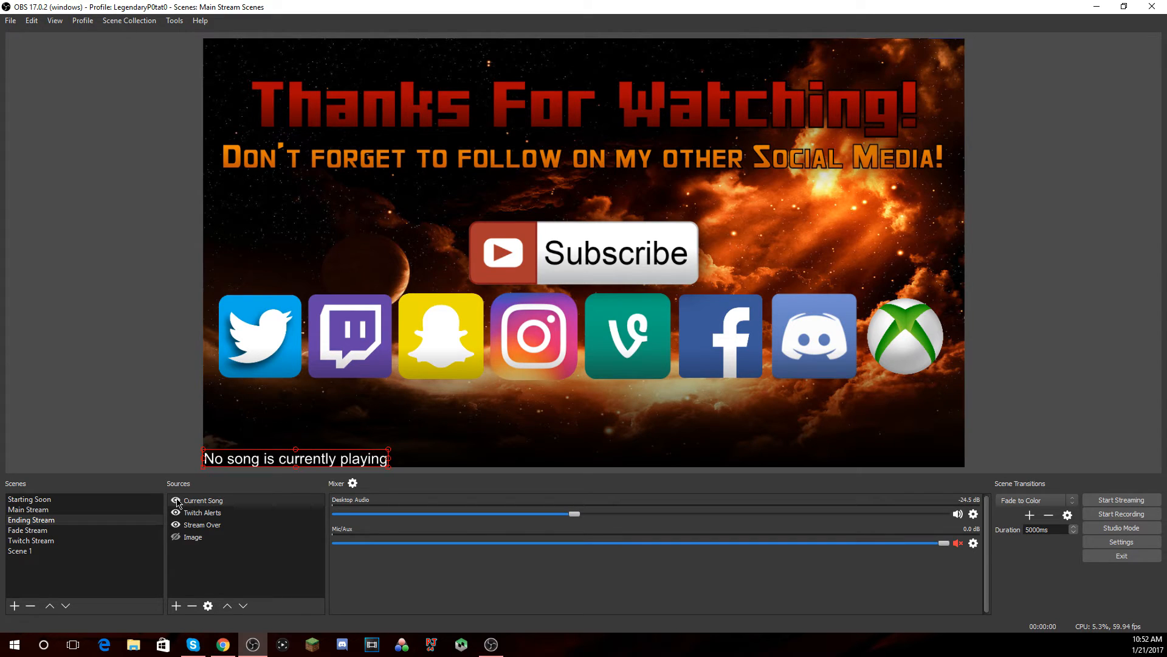
{"action": "left_click", "coordinate": [177, 501]}
{"action": "left_click", "coordinate": [176, 502]}
{"action": "left_click", "coordinate": [176, 502]}
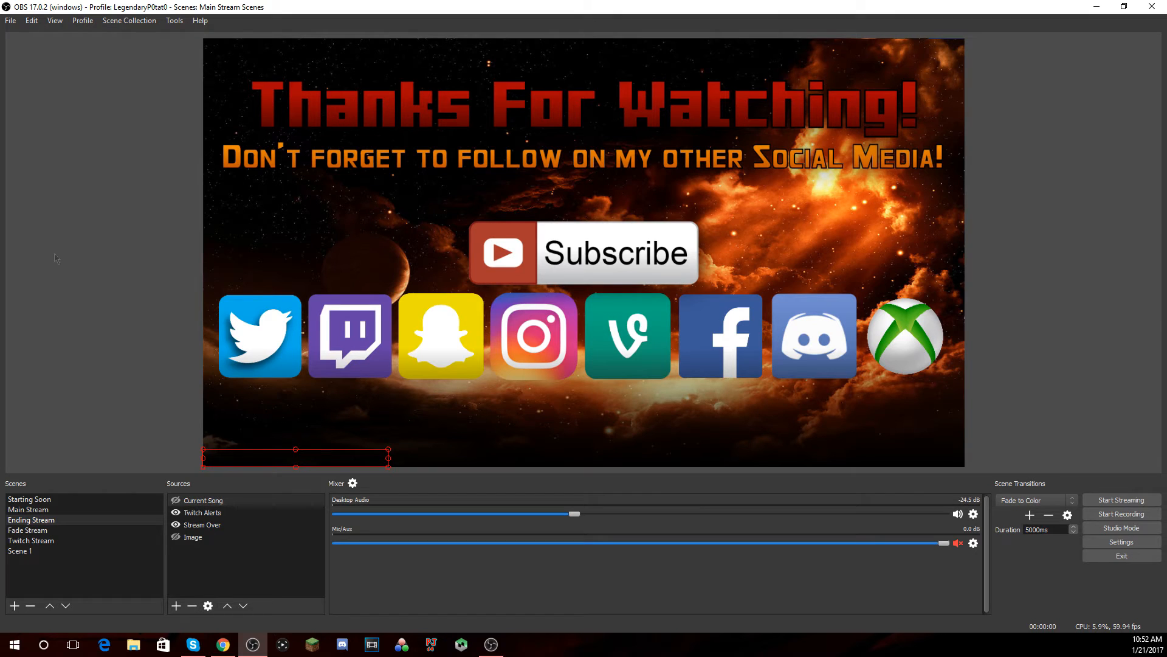
Look through the Fade Stream, Twitch Stream and Scene 1 scenes and review the sources in each.
{"action": "left_click", "coordinate": [40, 532]}
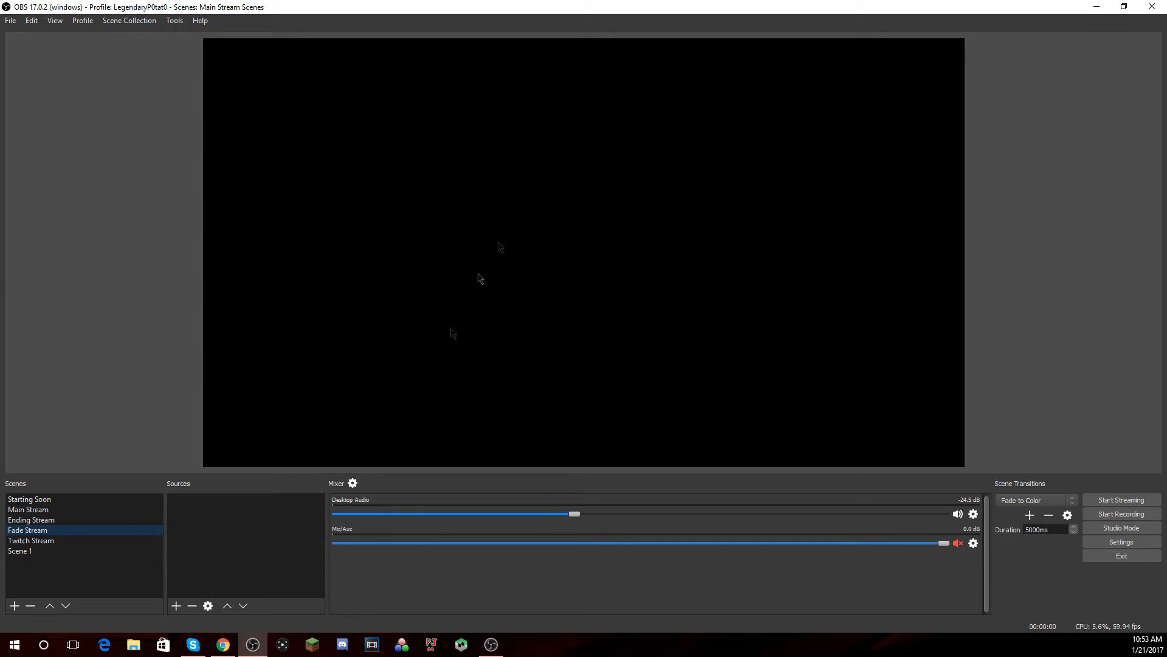
{"action": "left_click", "coordinate": [48, 542]}
{"action": "scroll", "coordinate": [243, 566], "scroll_direction": "down", "scroll_amount": 1}
{"action": "scroll", "coordinate": [238, 570], "scroll_direction": "up", "scroll_amount": 1}
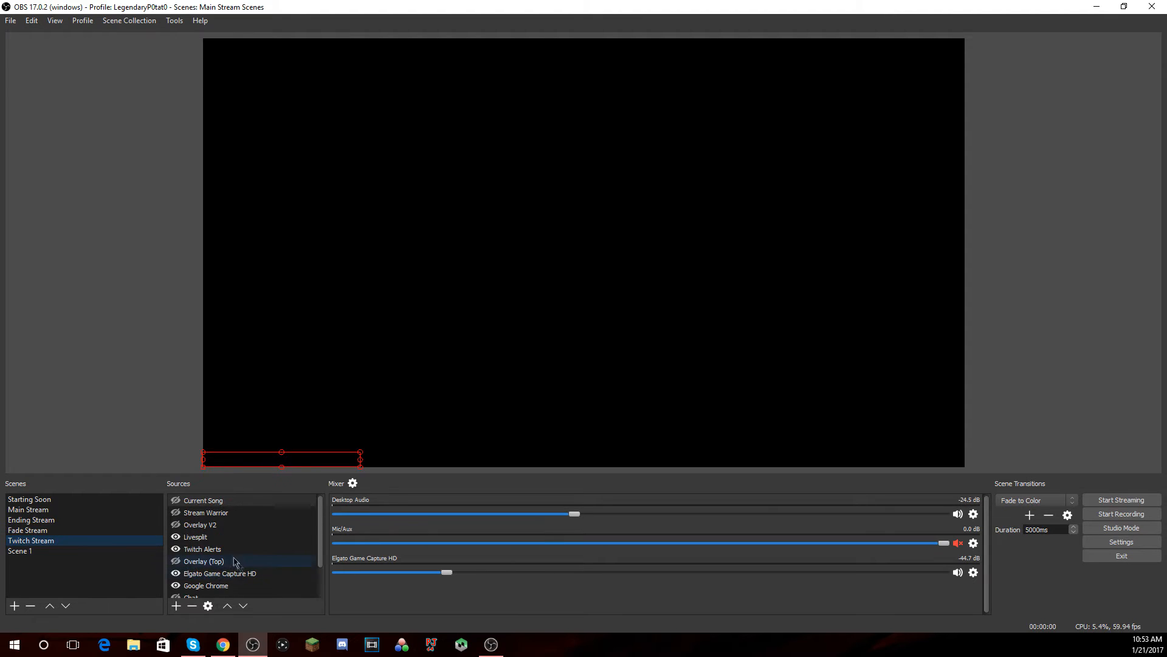
{"action": "scroll", "coordinate": [230, 523], "scroll_direction": "down", "scroll_amount": 1}
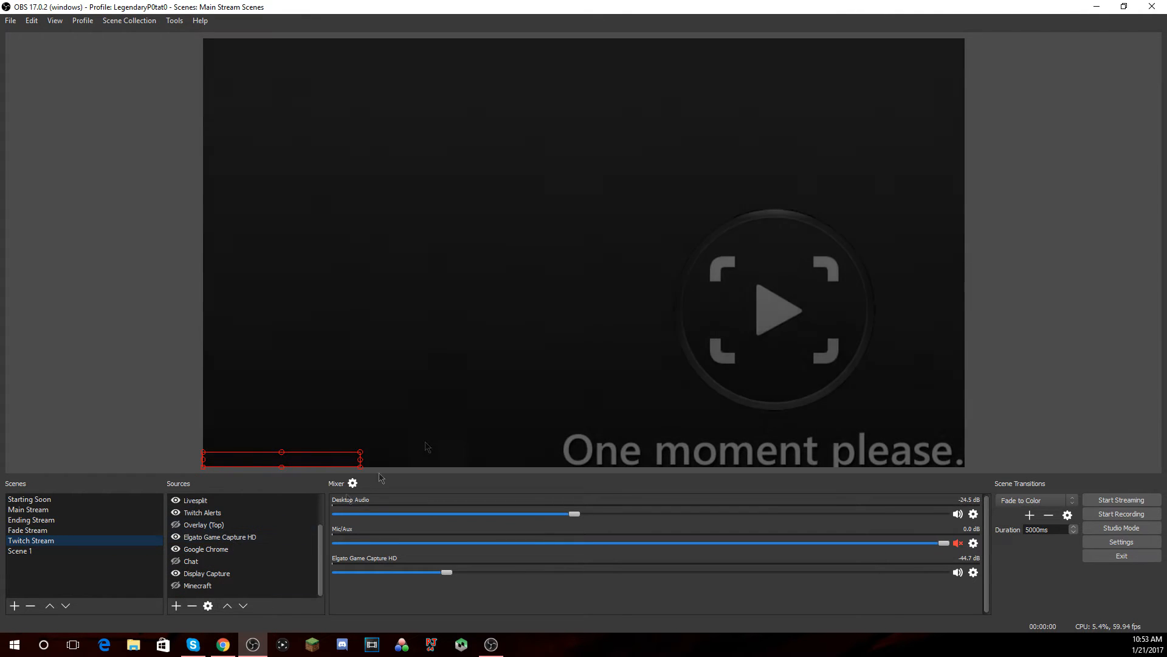
{"action": "left_click", "coordinate": [622, 329]}
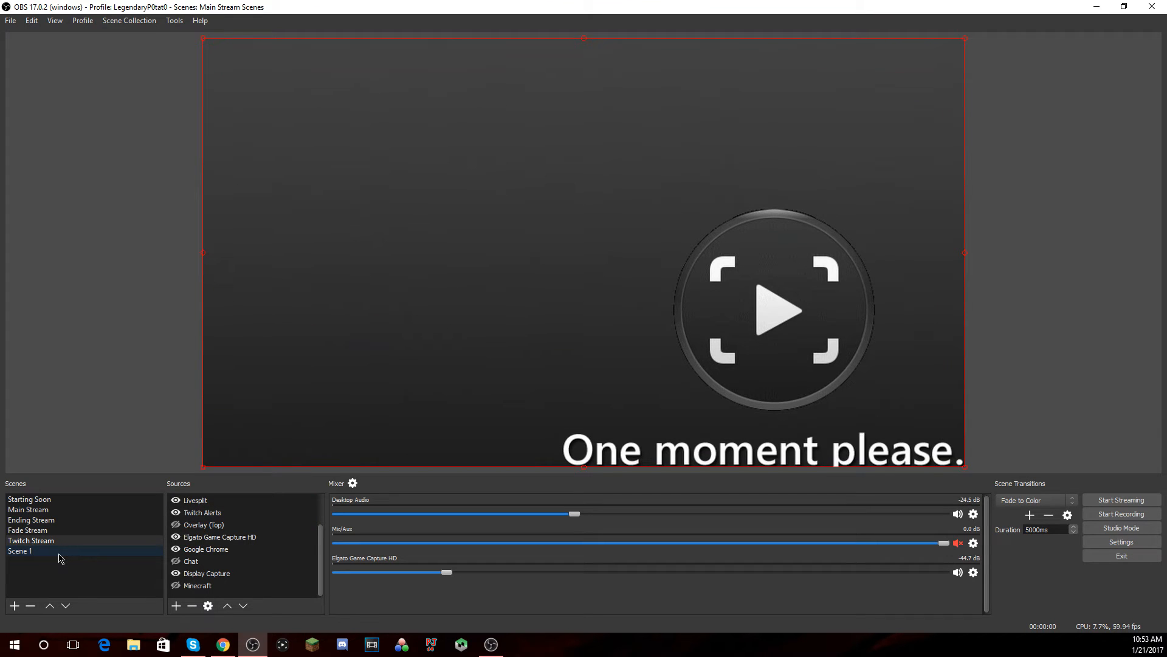
{"action": "left_click", "coordinate": [42, 508]}
{"action": "left_click", "coordinate": [27, 551]}
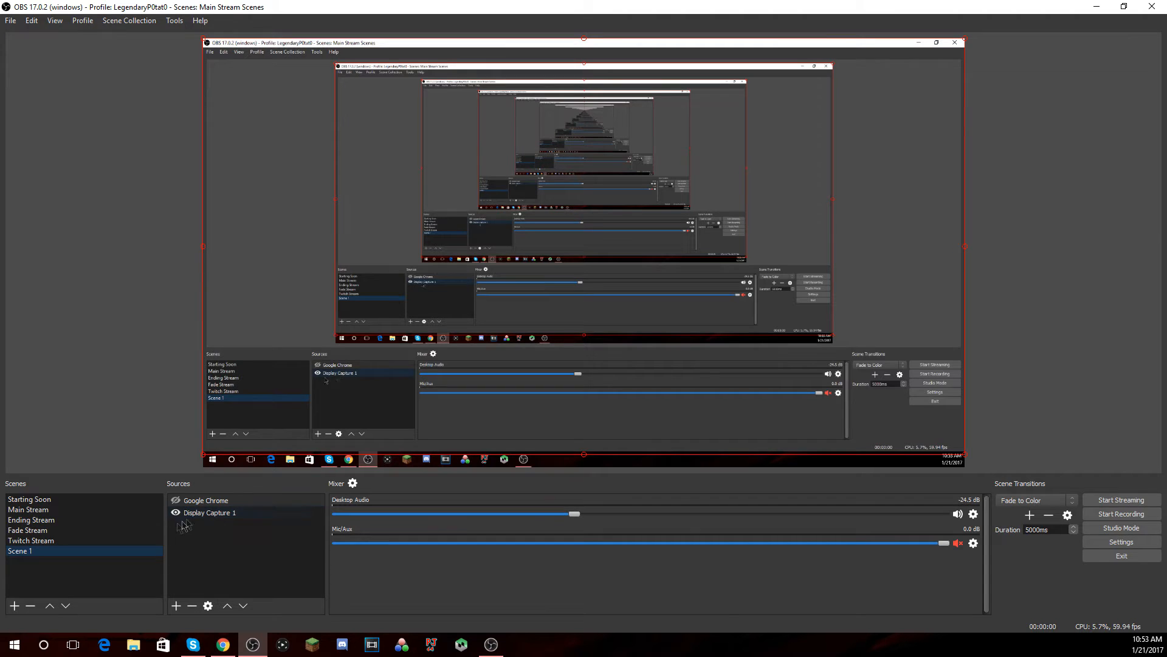
Examine the URL, size and refresh settings of the Starting Soon scene's Timer source and close its properties without changes.
{"action": "left_click", "coordinate": [43, 499]}
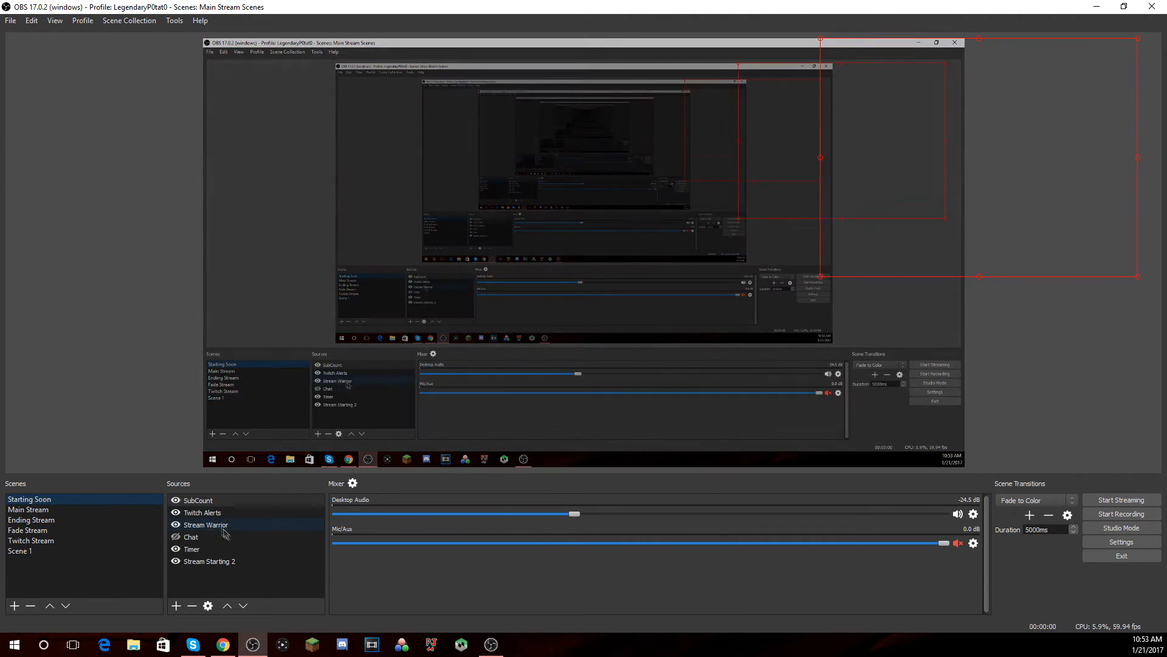
{"action": "double_click", "coordinate": [203, 555]}
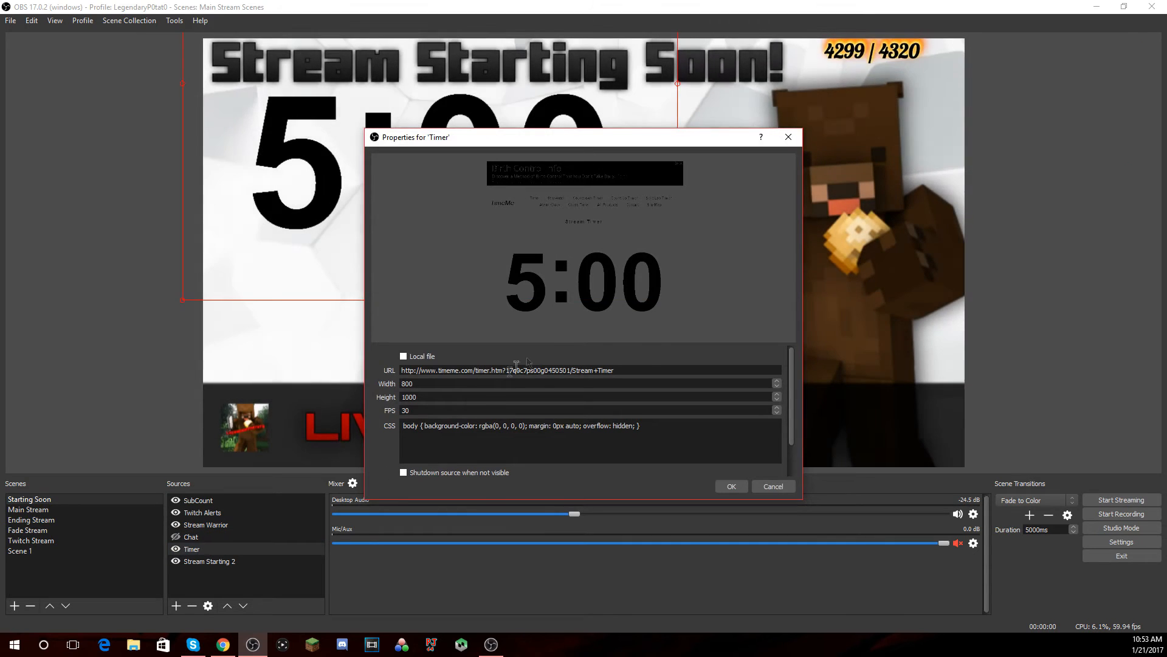
{"action": "scroll", "coordinate": [654, 372], "scroll_direction": "down", "scroll_amount": 4}
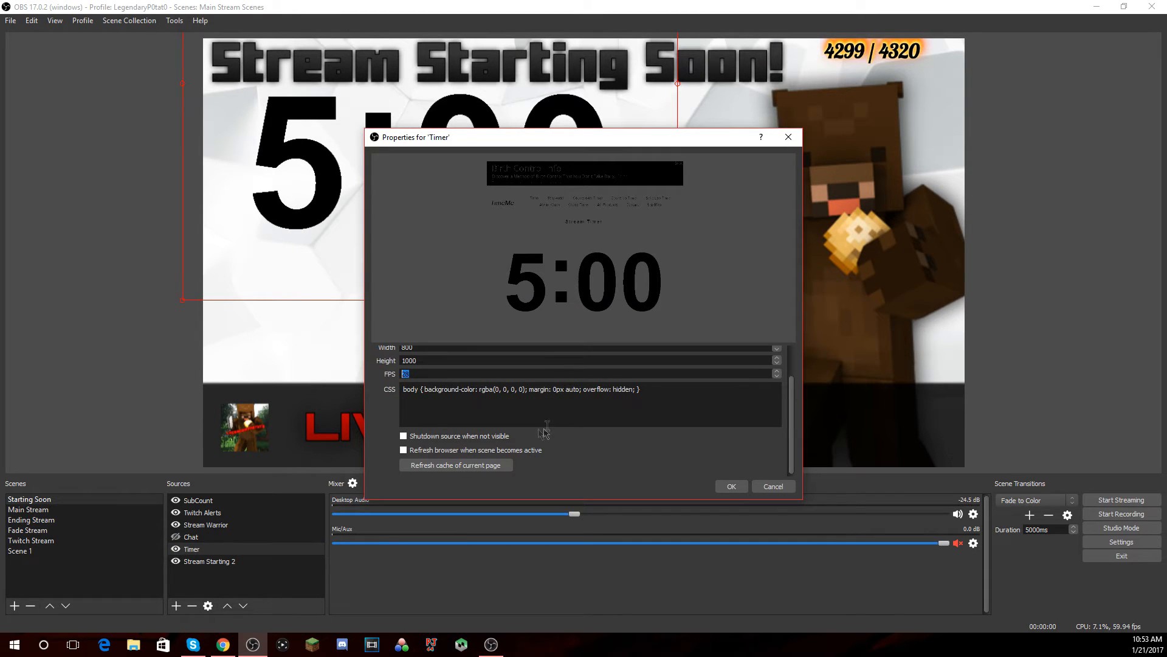
{"action": "scroll", "coordinate": [635, 404], "scroll_direction": "up", "scroll_amount": 4}
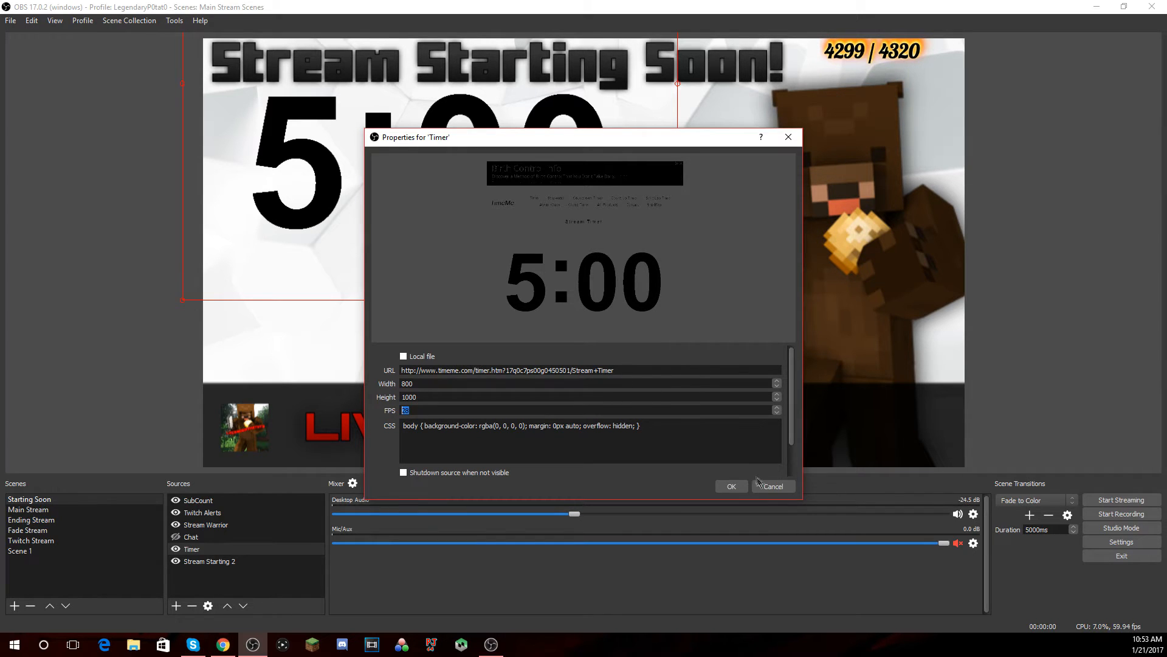
{"action": "left_click", "coordinate": [773, 486]}
{"action": "left_click", "coordinate": [176, 605]}
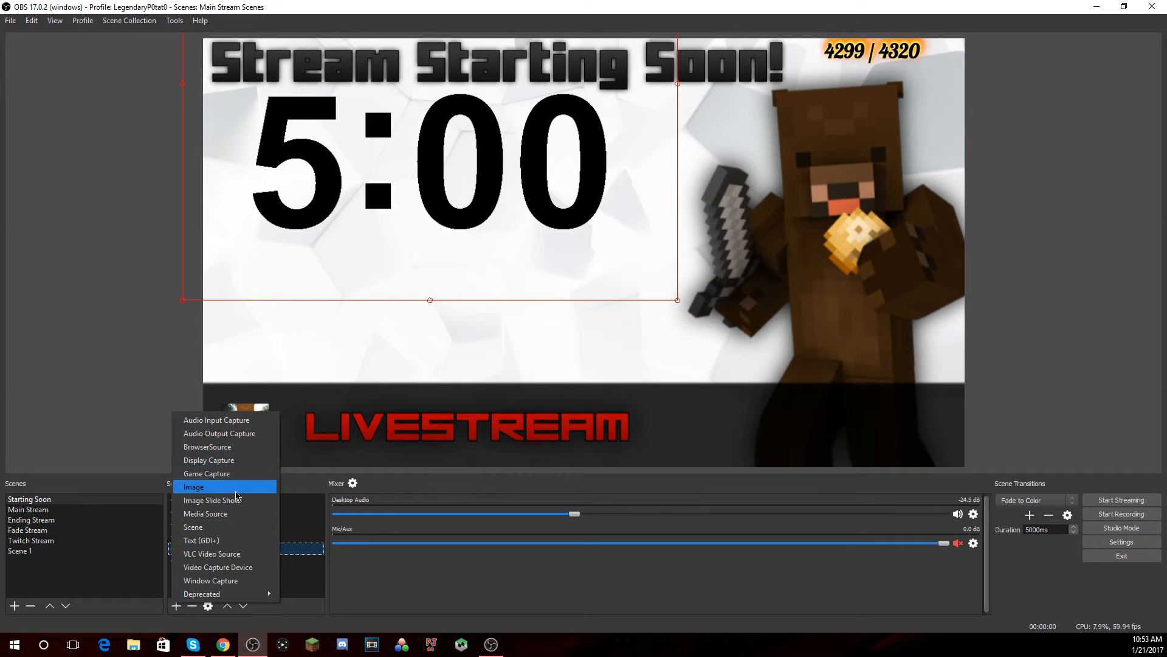
{"action": "left_click", "coordinate": [268, 445]}
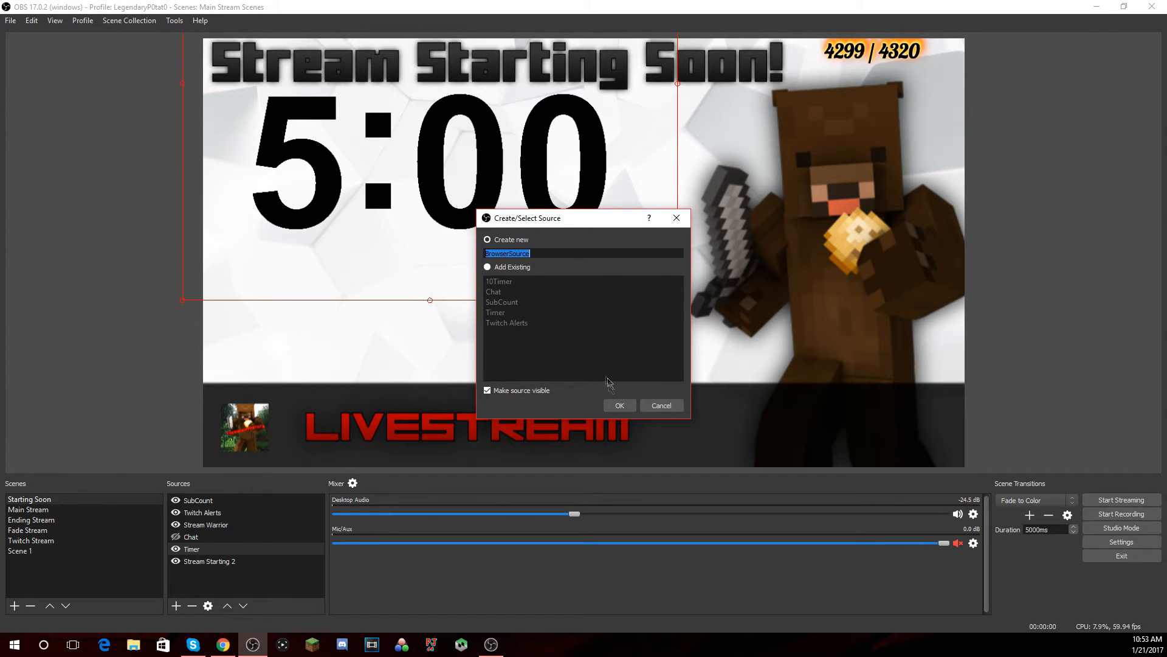
{"action": "left_click", "coordinate": [619, 405]}
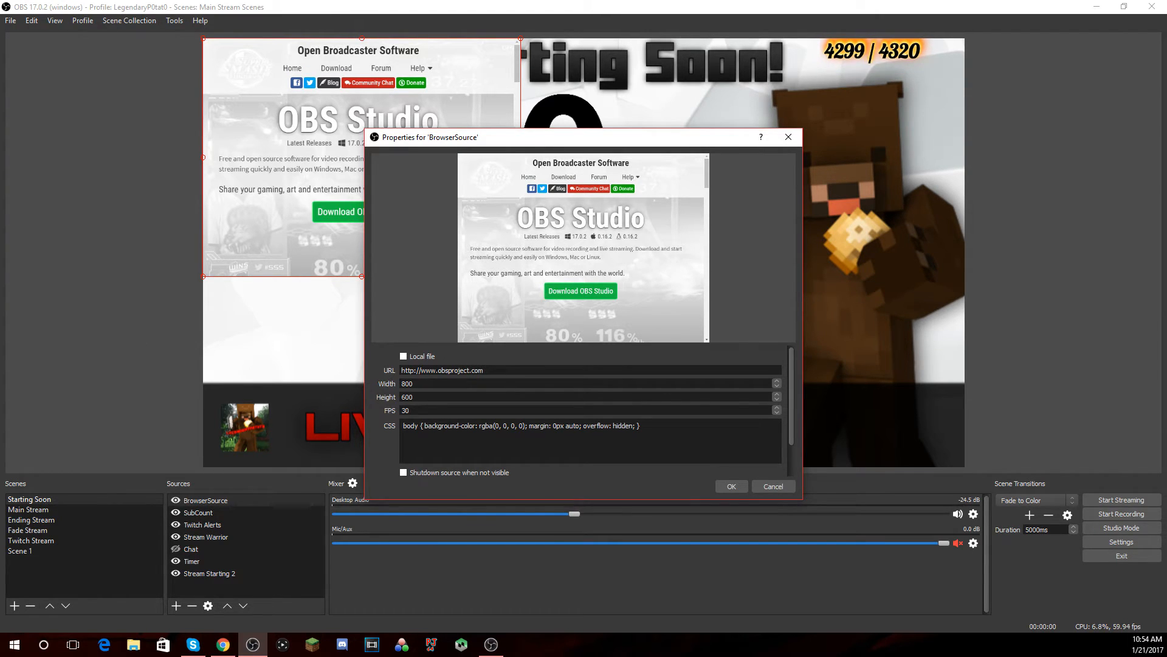
{"action": "key", "text": "alt+Tab"}
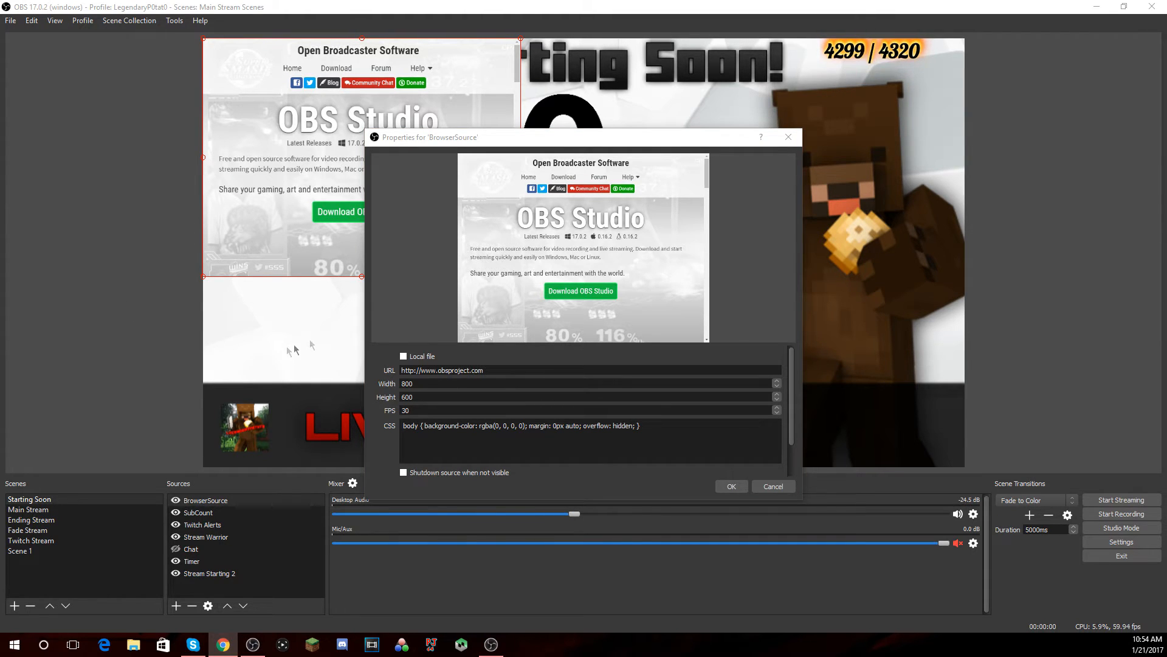
{"action": "triple_click", "coordinate": [511, 371]}
{"action": "type", "text": "https://www.youtube.com/my_videos?o=U"}
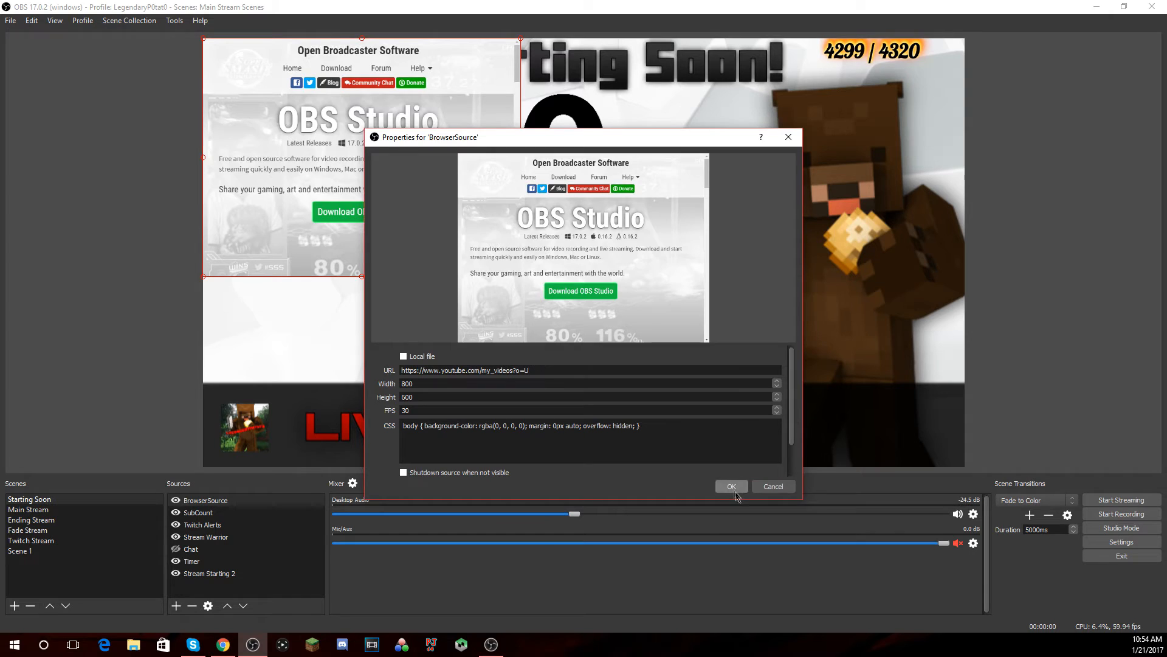
{"action": "left_click", "coordinate": [732, 488]}
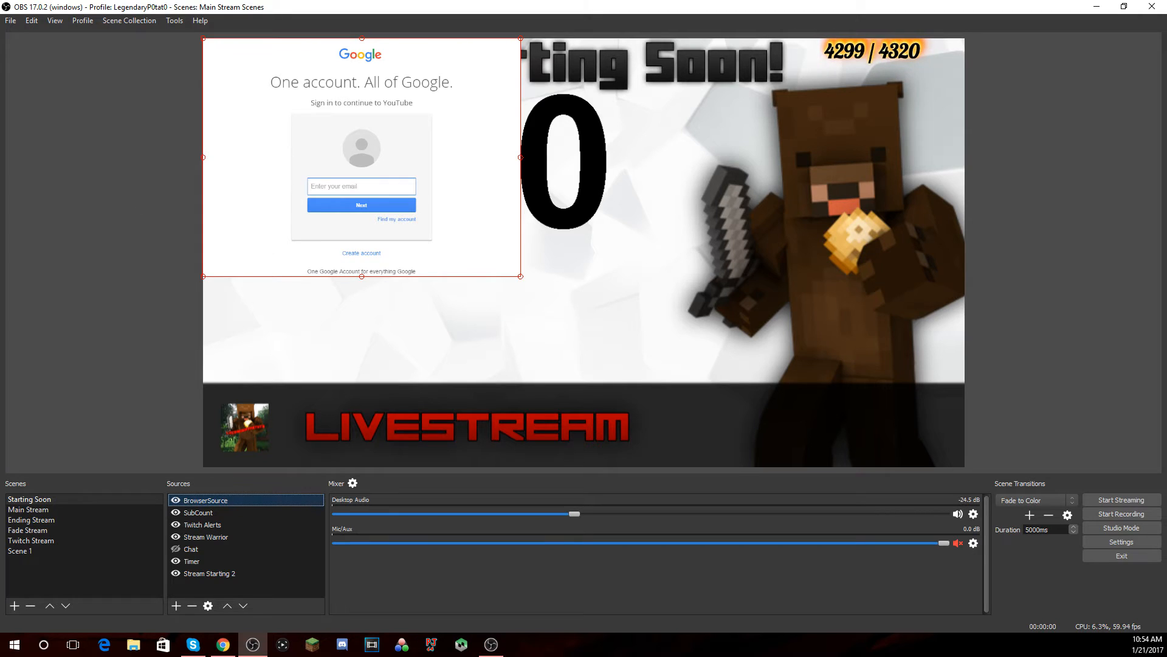
Remove the new BrowserSource from the Starting Soon scene.
{"action": "right_click", "coordinate": [202, 499]}
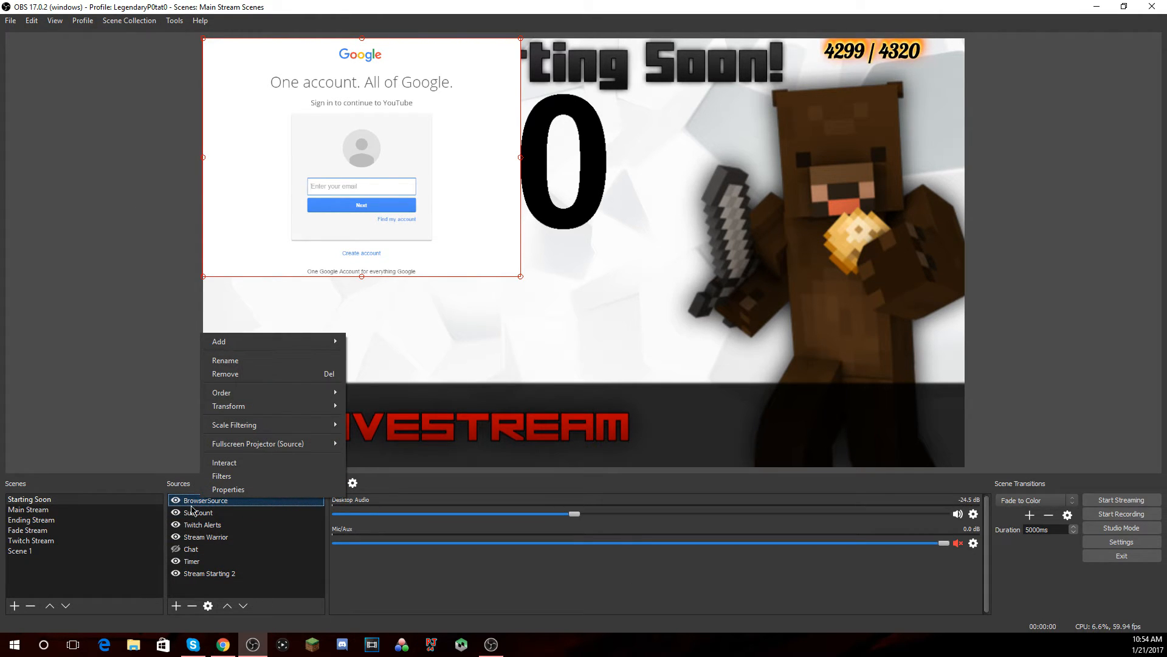
{"action": "left_click", "coordinate": [227, 373]}
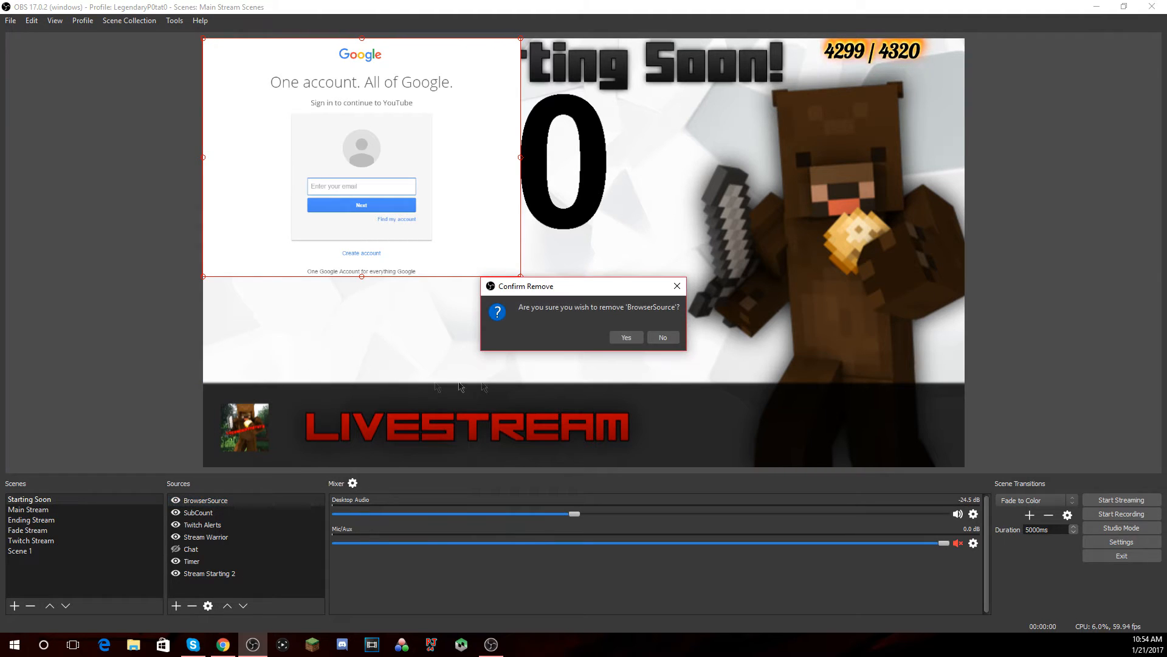
{"action": "left_click", "coordinate": [628, 340]}
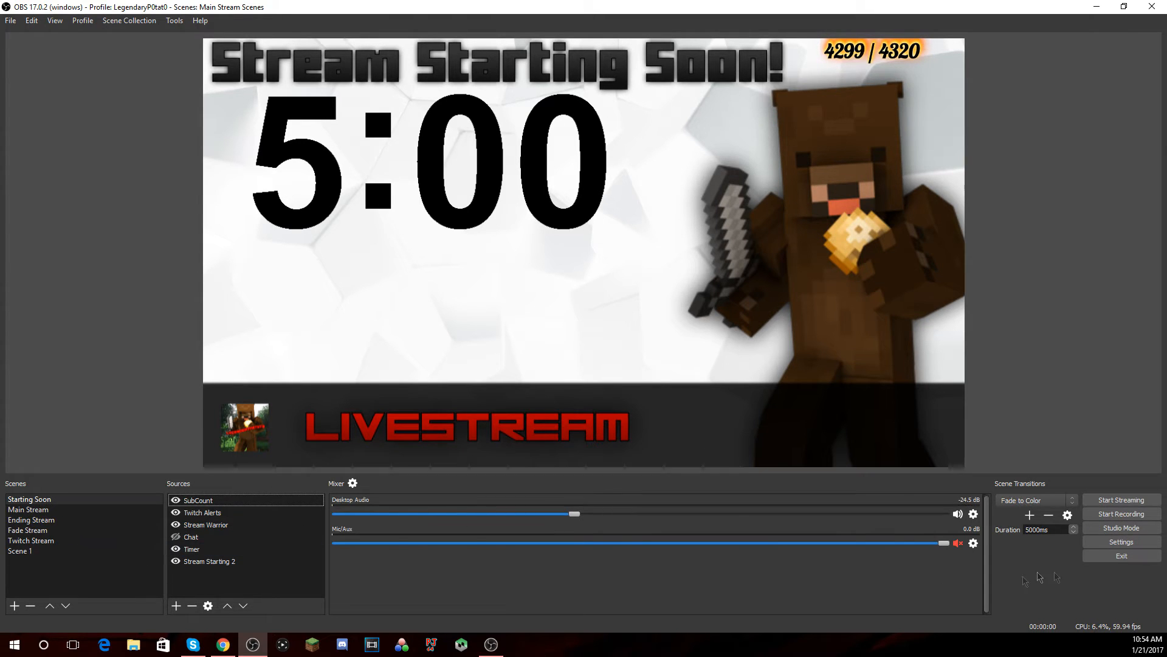
Open the stream settings and check the streaming service, server and stream key field.
{"action": "left_click", "coordinate": [1128, 543]}
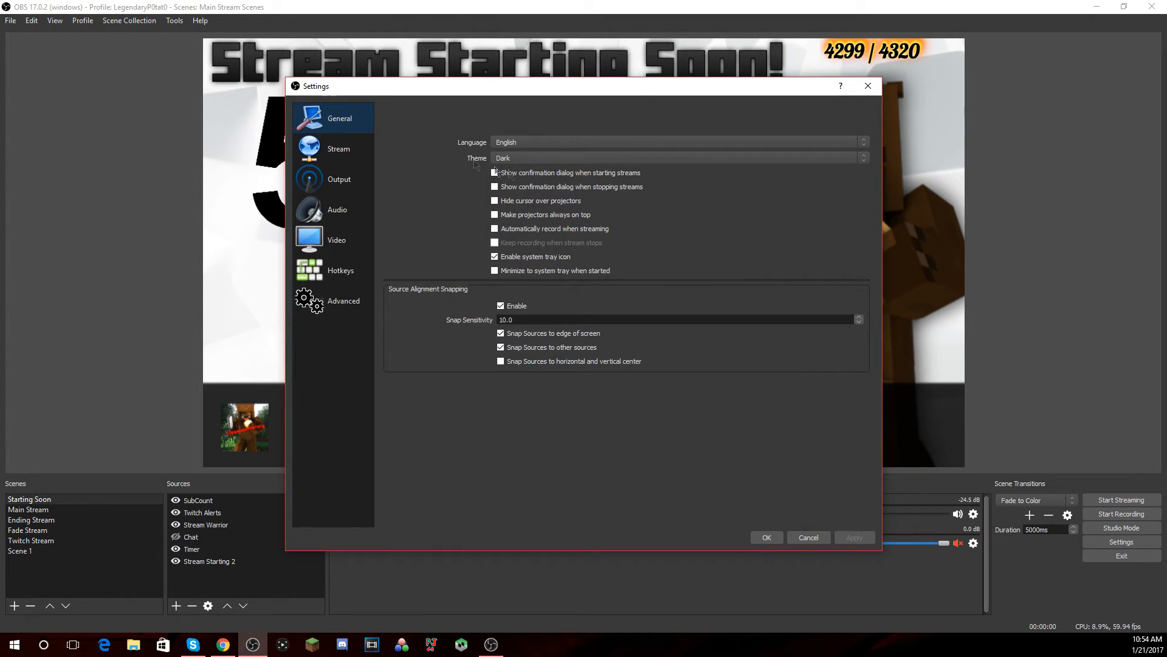
{"action": "left_click", "coordinate": [333, 155]}
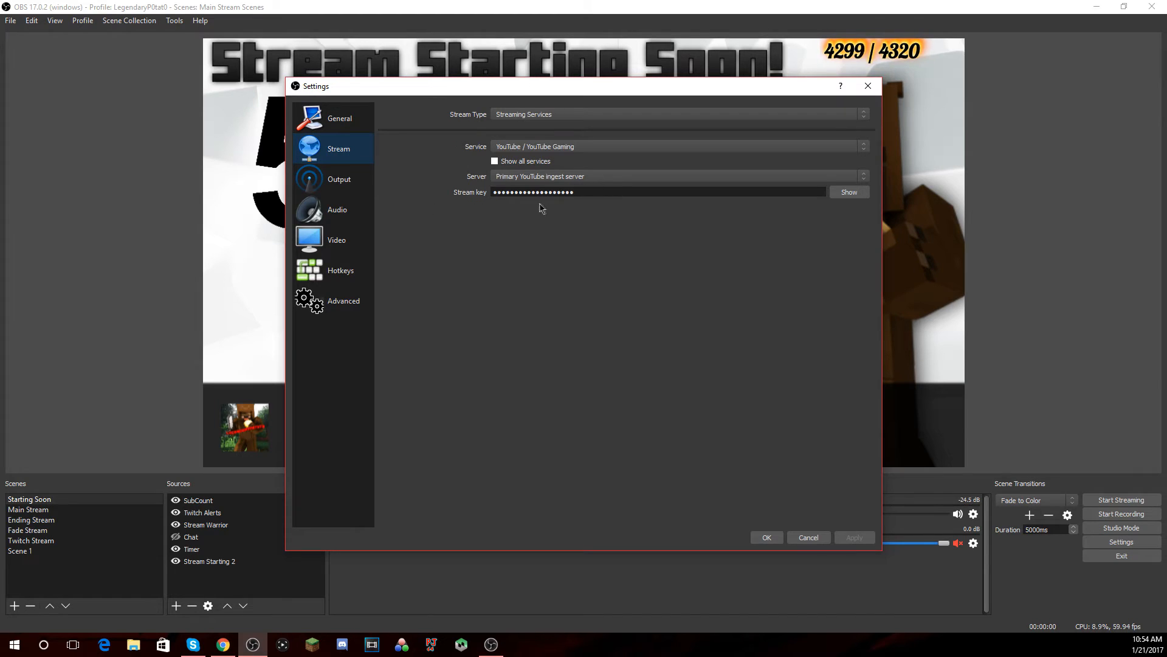
{"action": "left_click_drag", "start_coordinate": [581, 193], "coordinate": [462, 200]}
{"action": "left_click", "coordinate": [448, 253]}
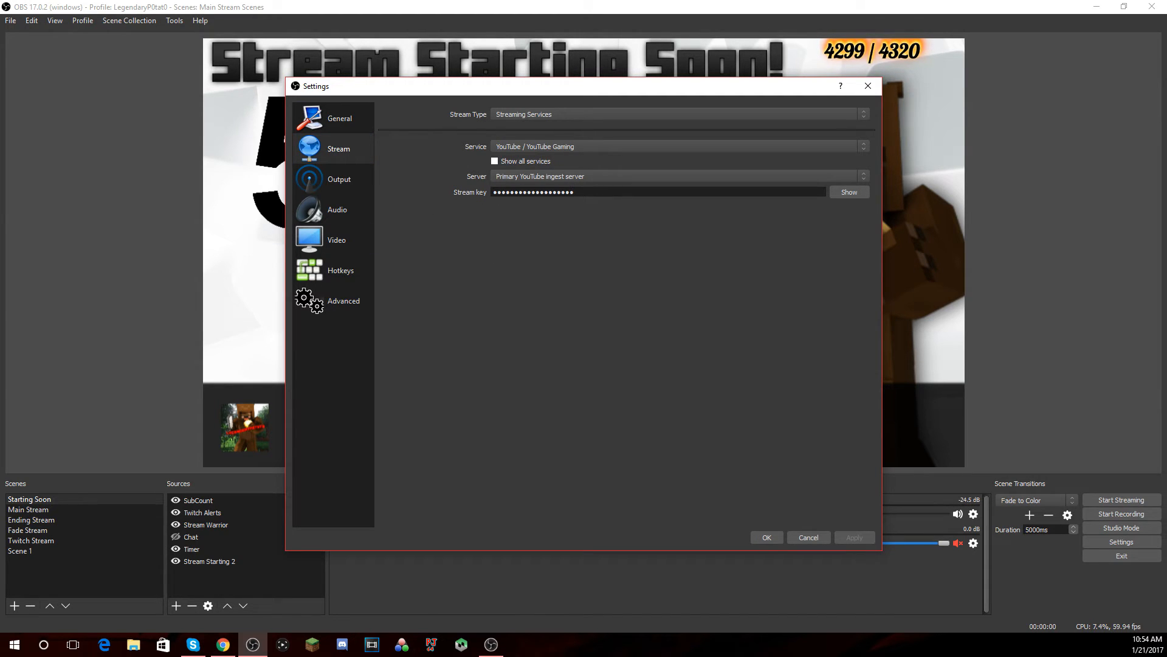
Switch to Chrome and review the stream description, category, privacy and encoder setup on the YouTube Live Dashboard.
{"action": "key", "text": "alt+Tab"}
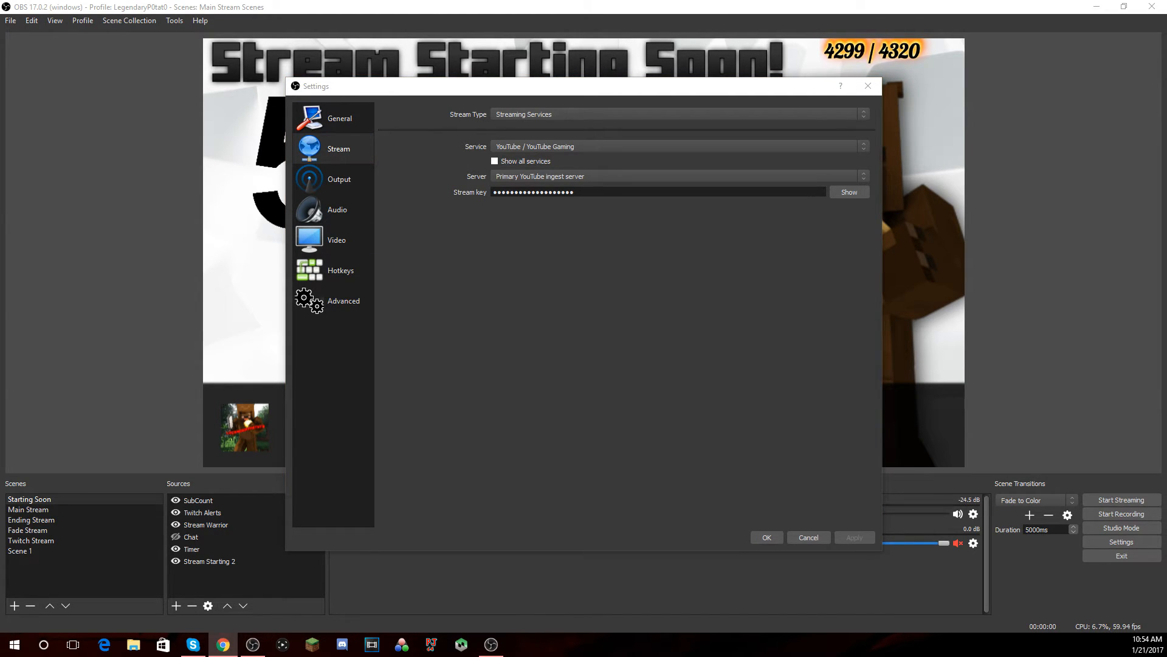
{"action": "left_click_drag", "start_coordinate": [121, 655], "coordinate": [449, 1]}
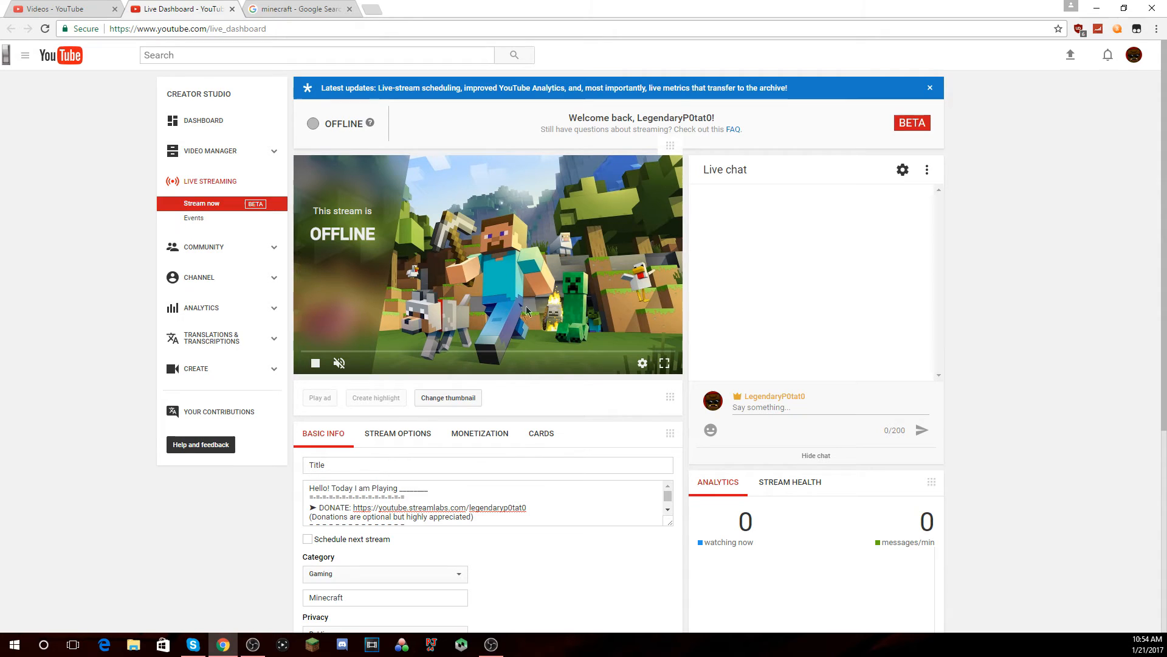
{"action": "scroll", "coordinate": [426, 508], "scroll_direction": "down", "scroll_amount": 5}
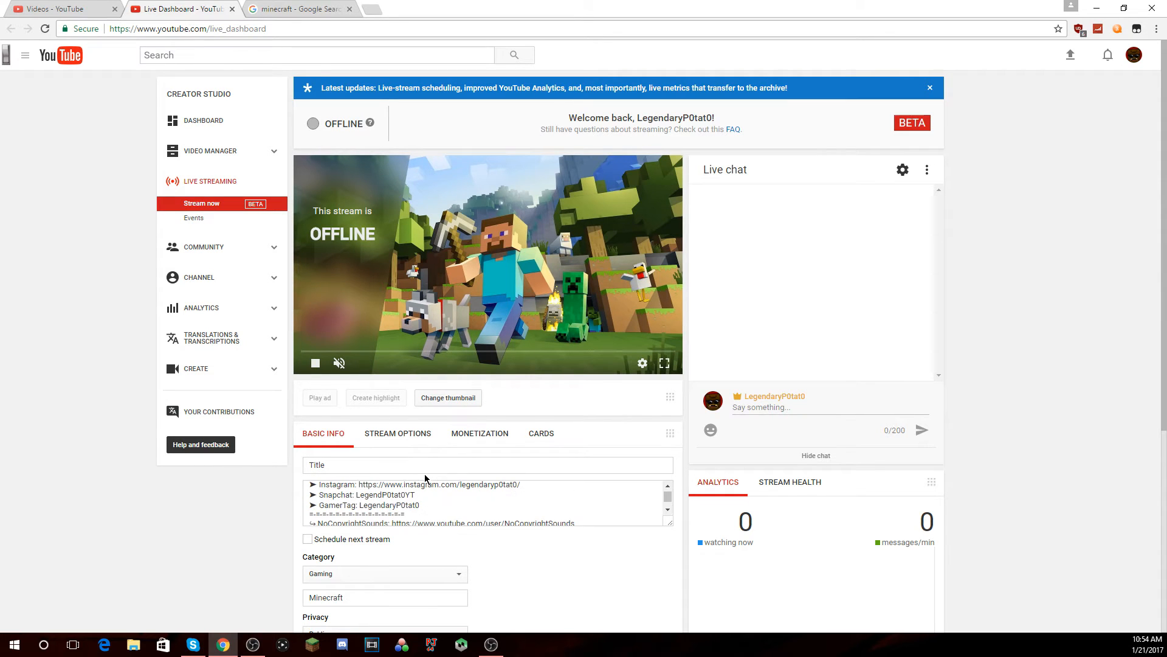
{"action": "scroll", "coordinate": [411, 574], "scroll_direction": "down", "scroll_amount": 3}
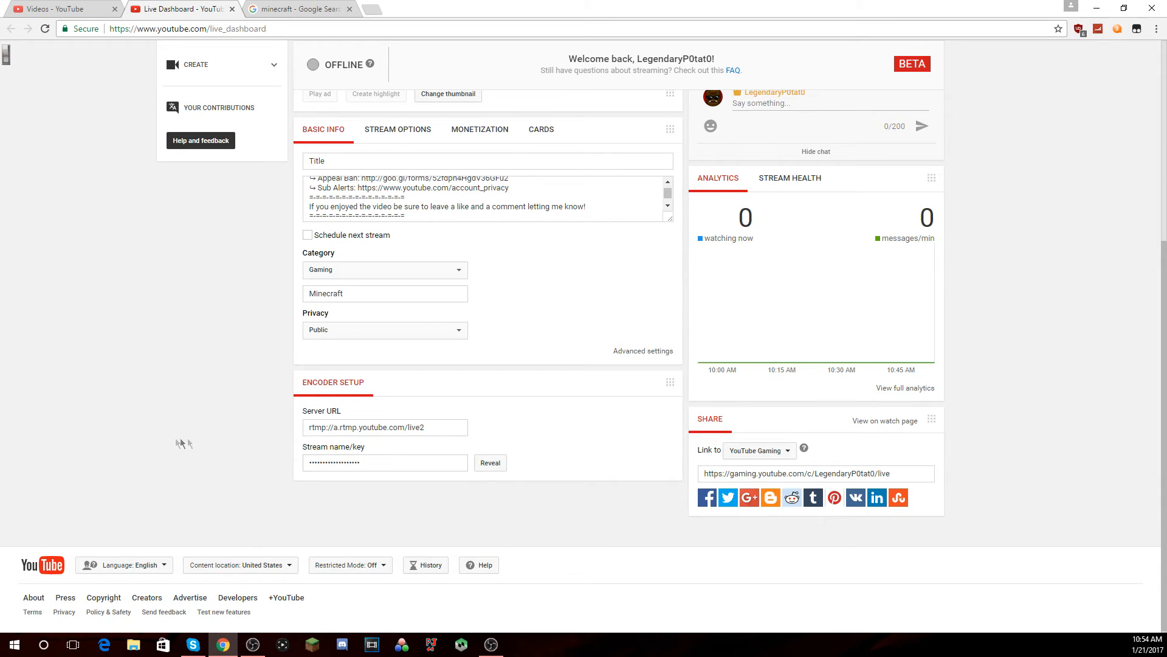
{"action": "scroll", "coordinate": [193, 444], "scroll_direction": "up", "scroll_amount": 5}
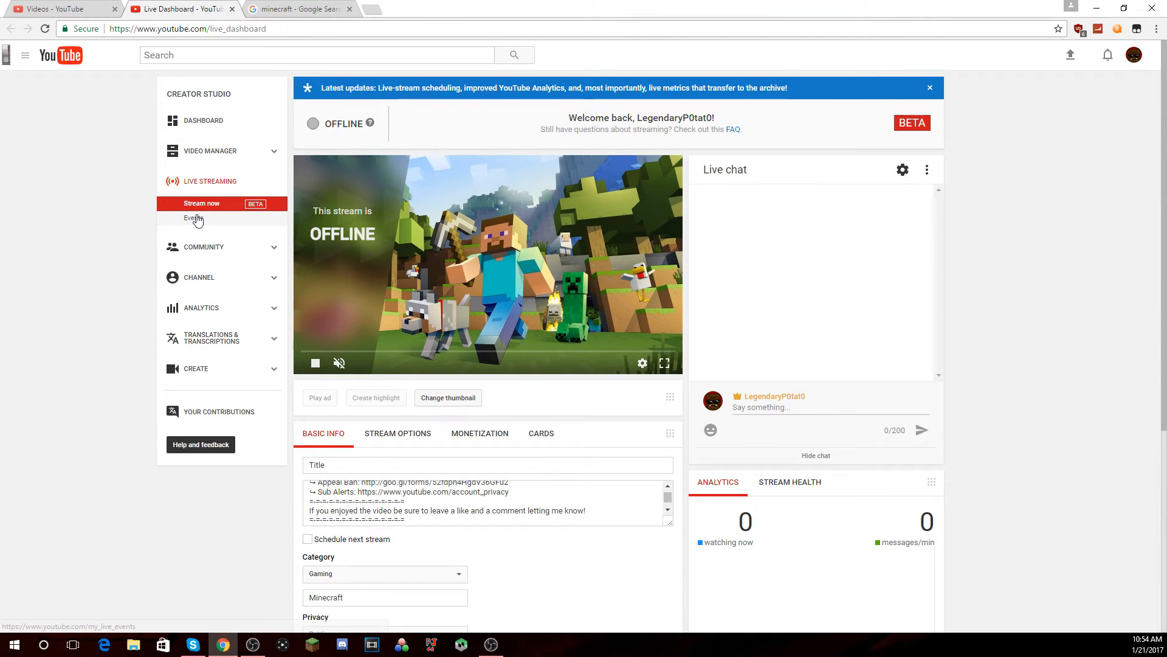
Start a new live event from the Events page, set its privacy to Private and title it "Tutorial".
{"action": "left_click", "coordinate": [196, 219]}
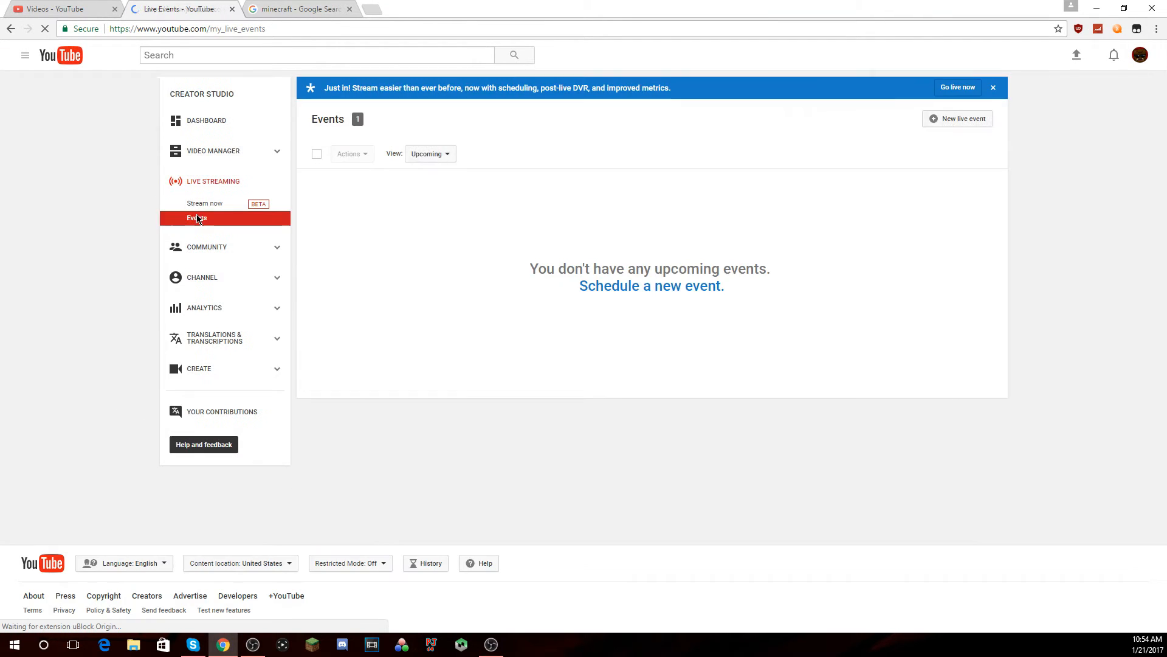
{"action": "left_click", "coordinate": [615, 294]}
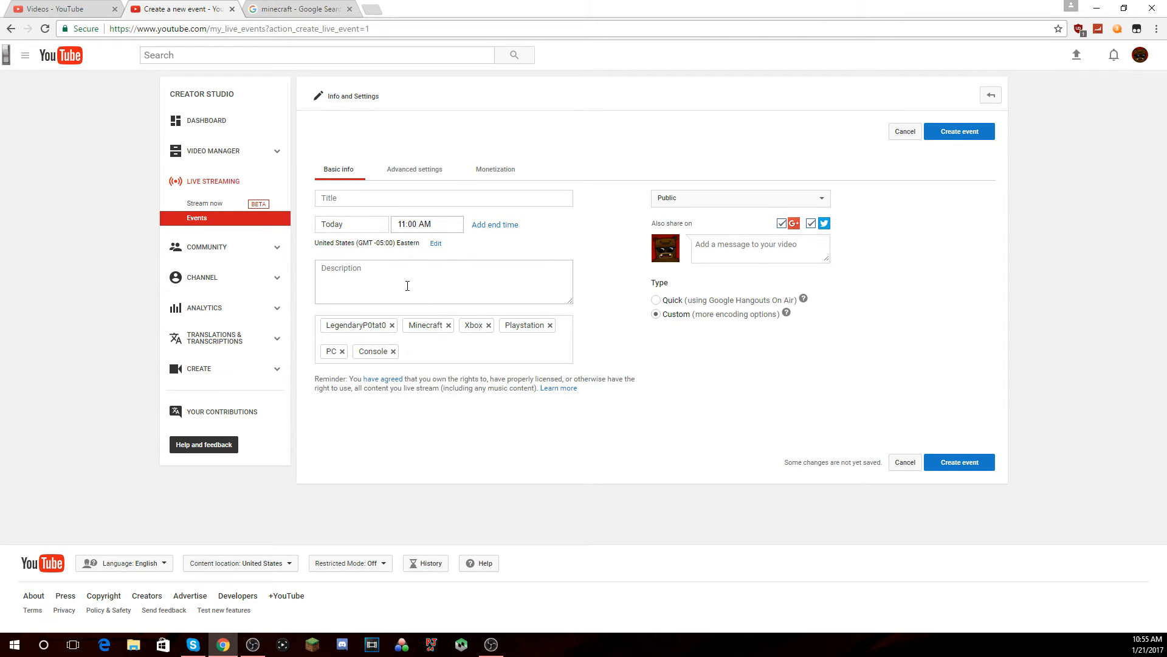
{"action": "left_click", "coordinate": [705, 199]}
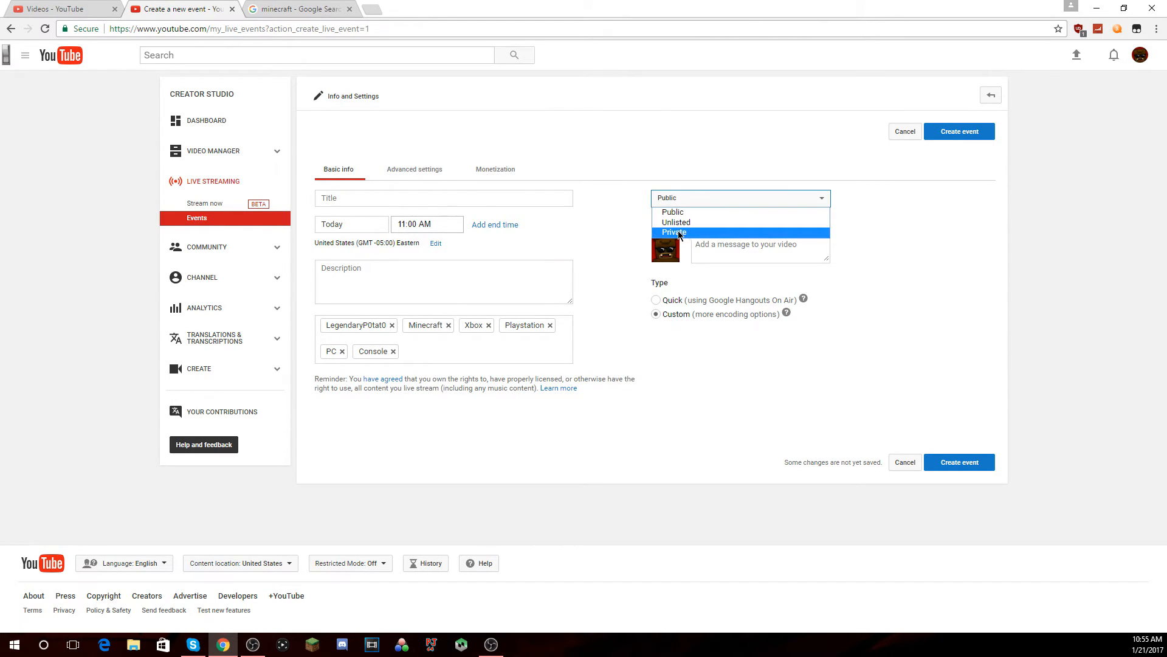
{"action": "left_click", "coordinate": [675, 232]}
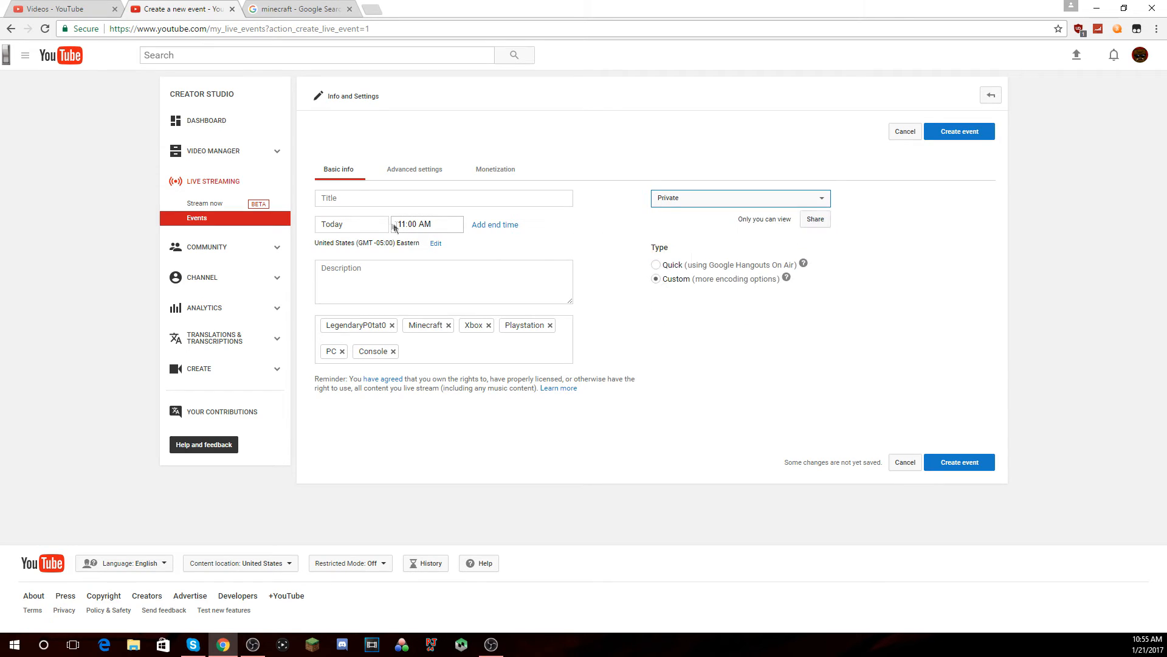
{"action": "left_click", "coordinate": [358, 199]}
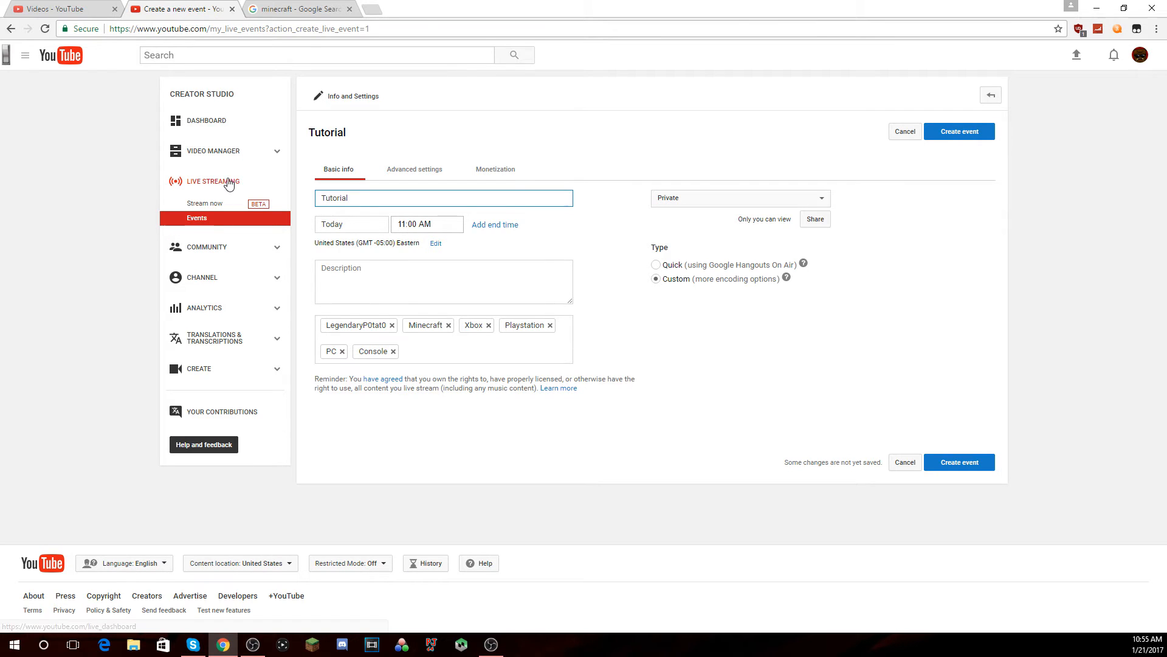
Copy the stream description from the Live Dashboard into the event description and replace the blank in its first line with "tutorial".
{"action": "right_click", "coordinate": [210, 208]}
{"action": "left_click", "coordinate": [256, 215]}
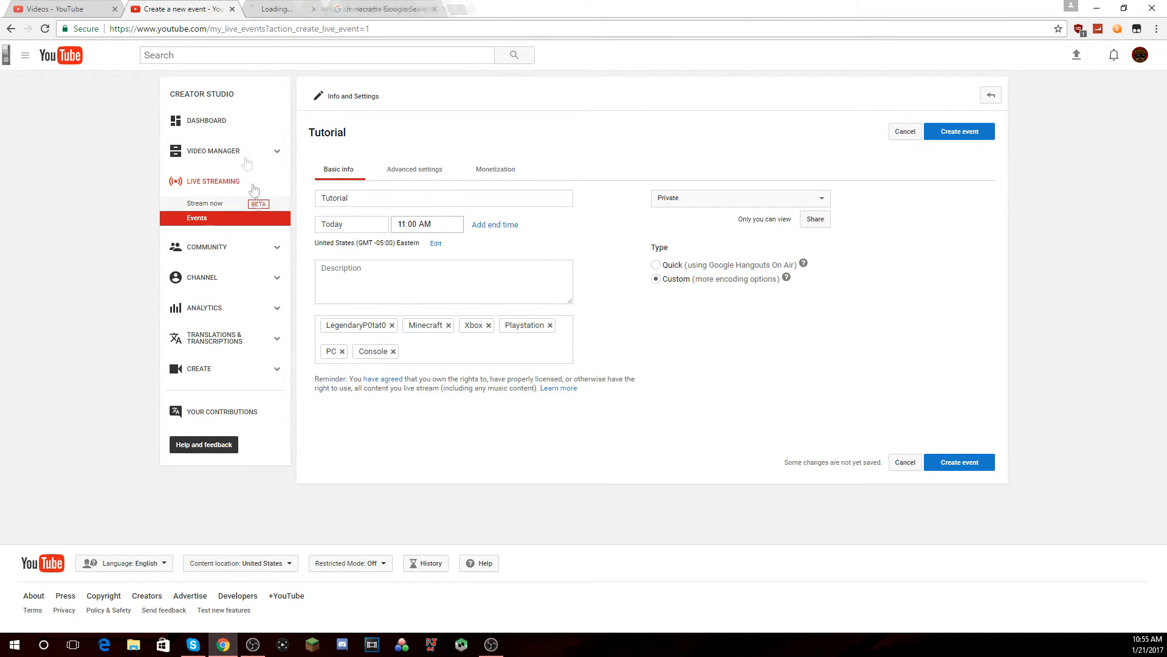
{"action": "left_click", "coordinate": [277, 8]}
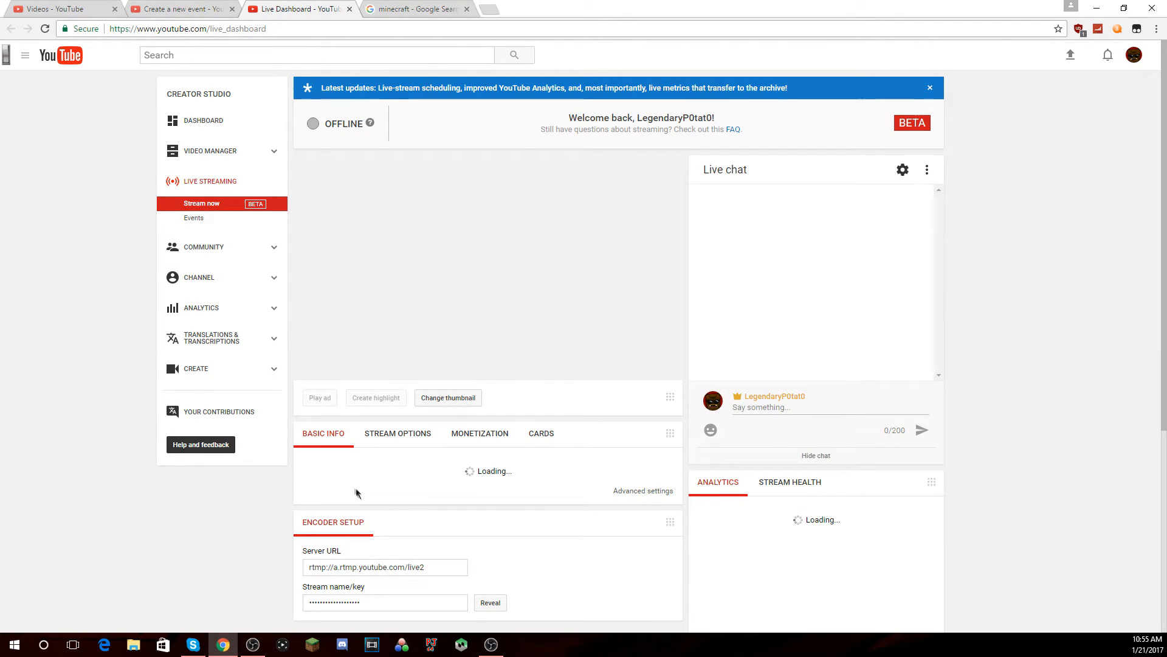
{"action": "left_click", "coordinate": [394, 497]}
{"action": "key", "text": "ctrl+a"}
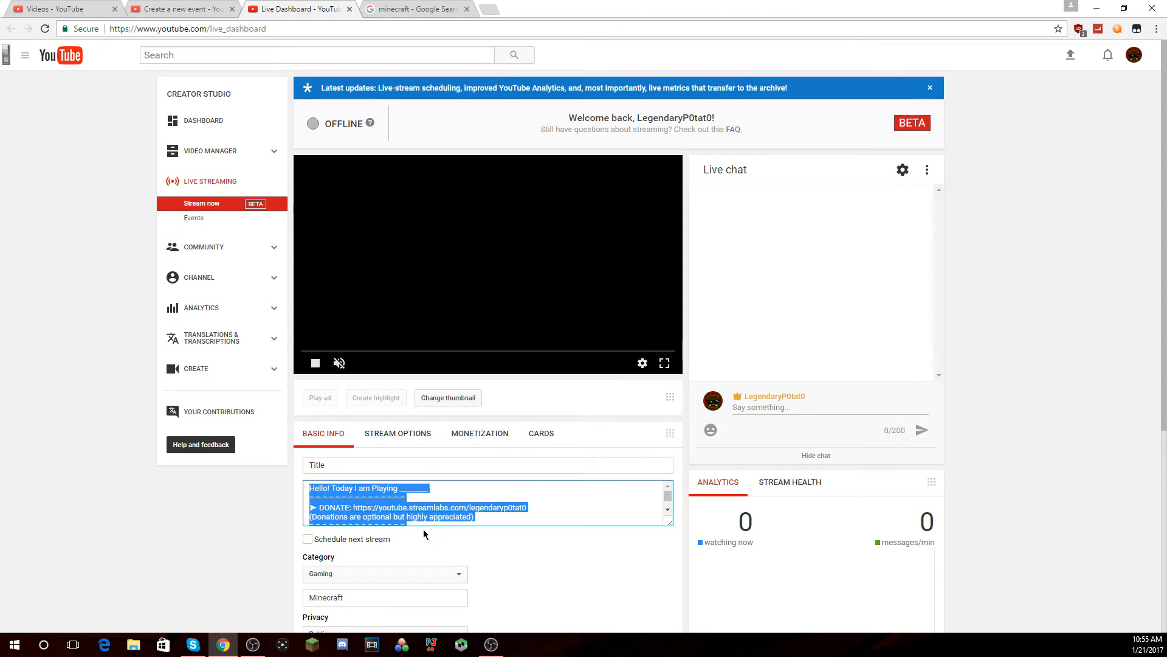
{"action": "left_click", "coordinate": [214, 5]}
{"action": "left_click", "coordinate": [363, 278]}
{"action": "key", "text": "ctrl+v"}
{"action": "scroll", "coordinate": [383, 275], "scroll_direction": "up", "scroll_amount": 10}
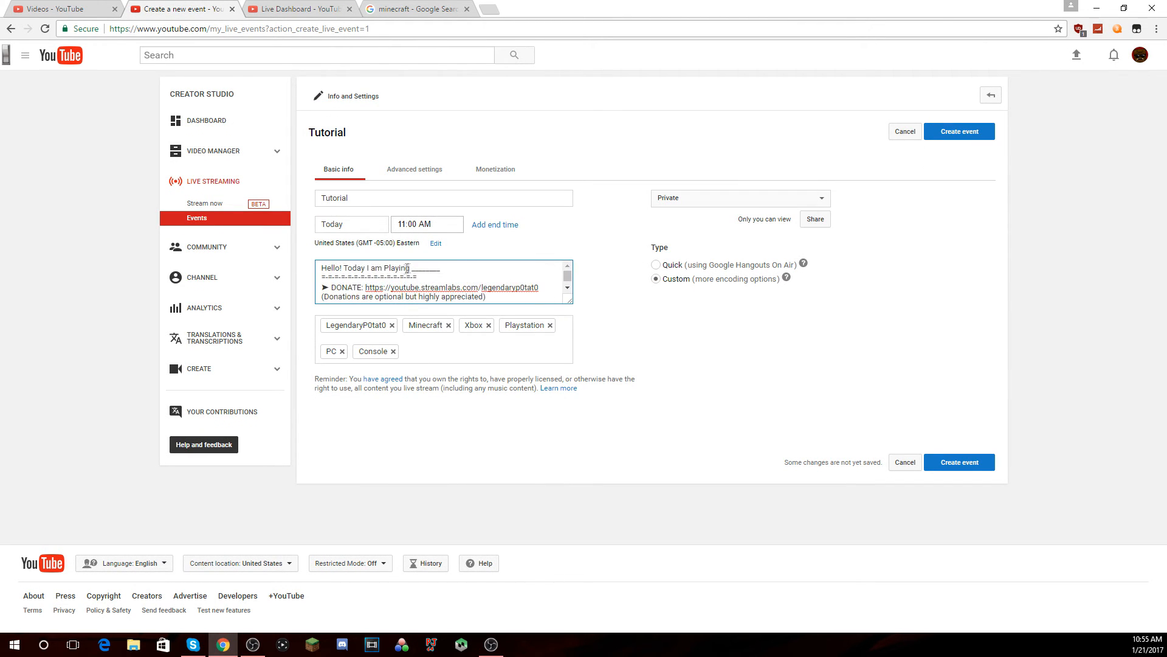
{"action": "left_click_drag", "start_coordinate": [444, 269], "coordinate": [410, 265]}
Add the tag "juwdaquhawu" to the event and remove it again.
{"action": "left_click", "coordinate": [440, 348]}
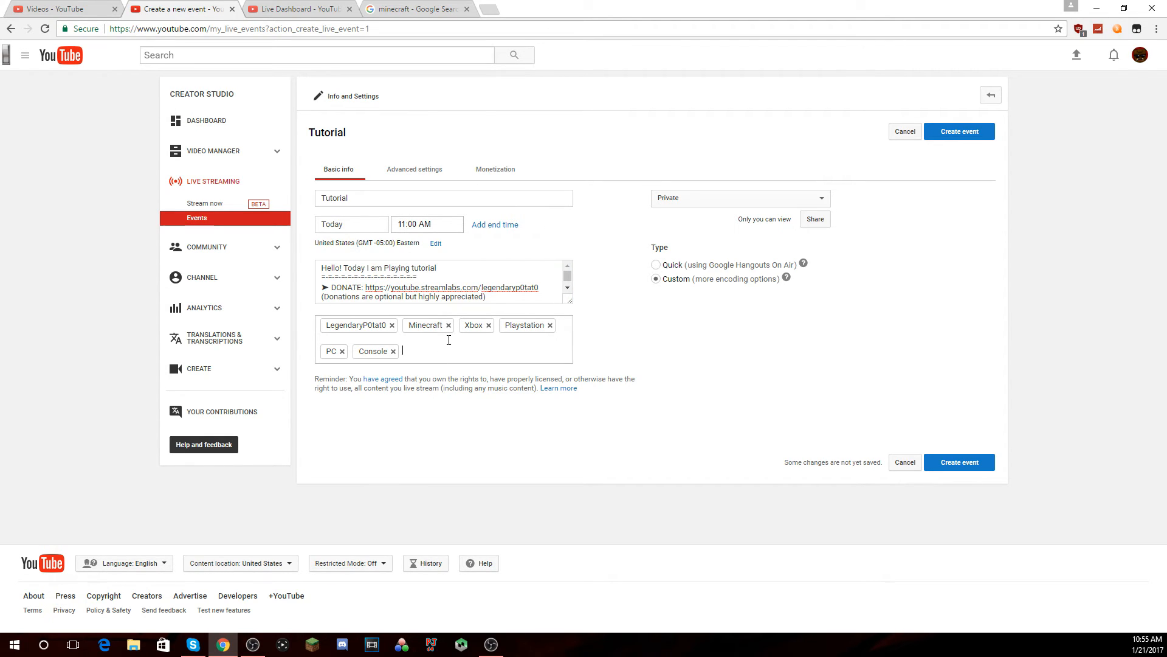
{"action": "type", "text": "juwdaquhawu"}
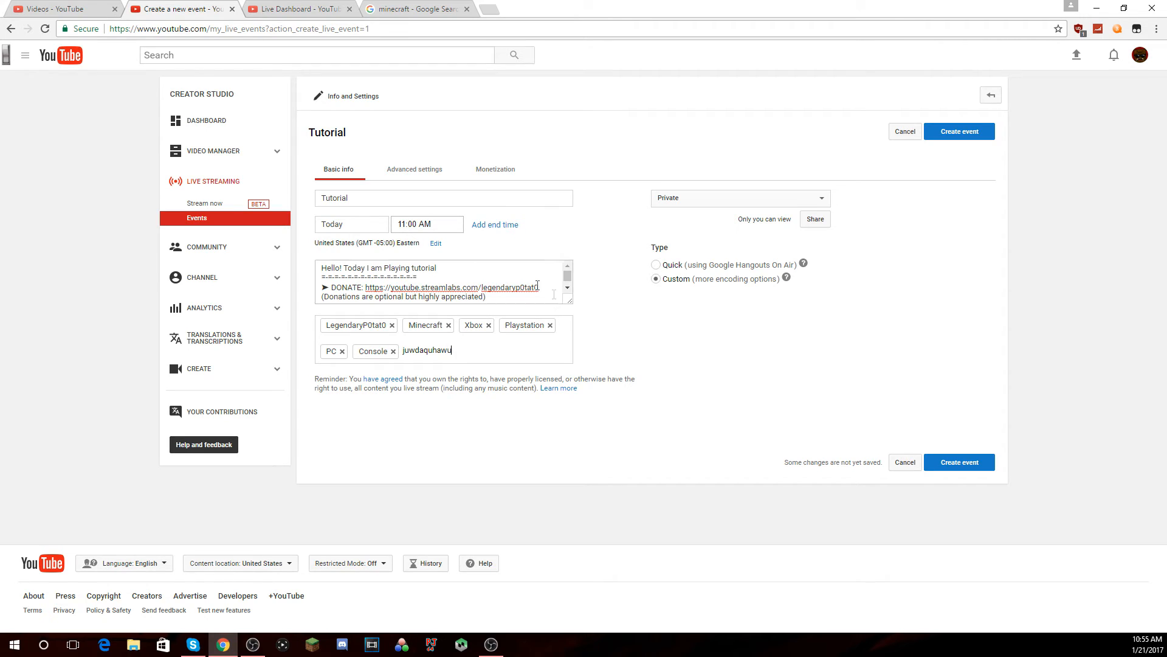
{"action": "key", "text": "Return"}
{"action": "left_click", "coordinate": [465, 351]}
Create the event and set its basic ingestion bitrate to 3000 Kbps - 6000 Kbps (1080p) with 60fps enabled.
{"action": "left_click", "coordinate": [948, 135]}
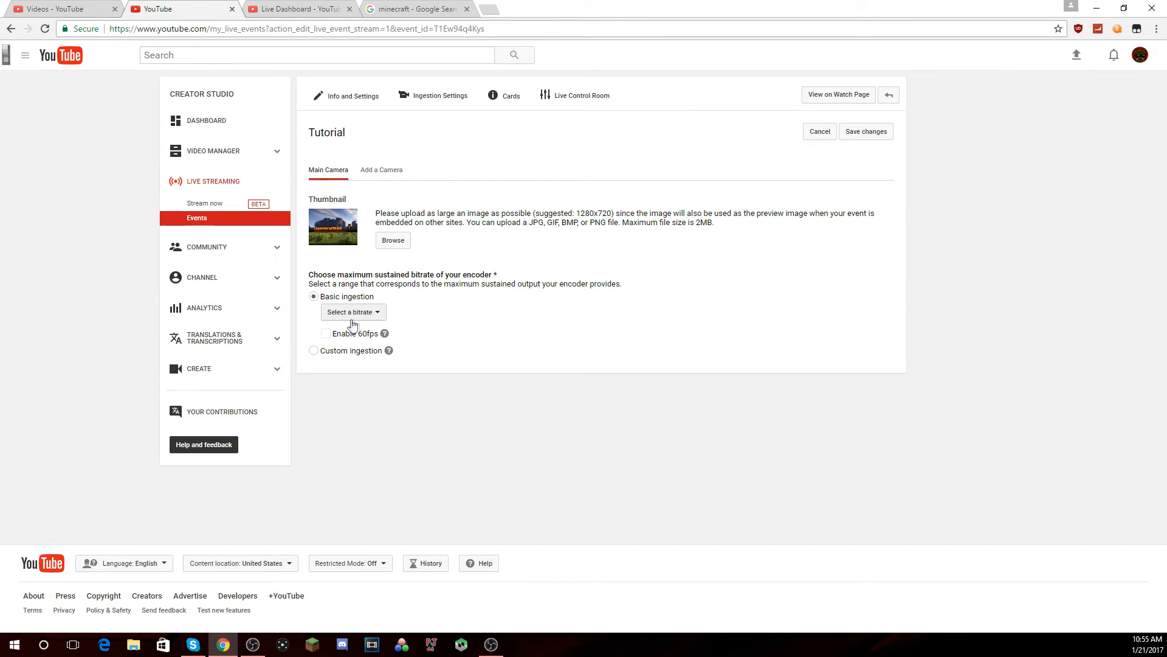
{"action": "left_click", "coordinate": [354, 321]}
{"action": "left_click", "coordinate": [382, 364]}
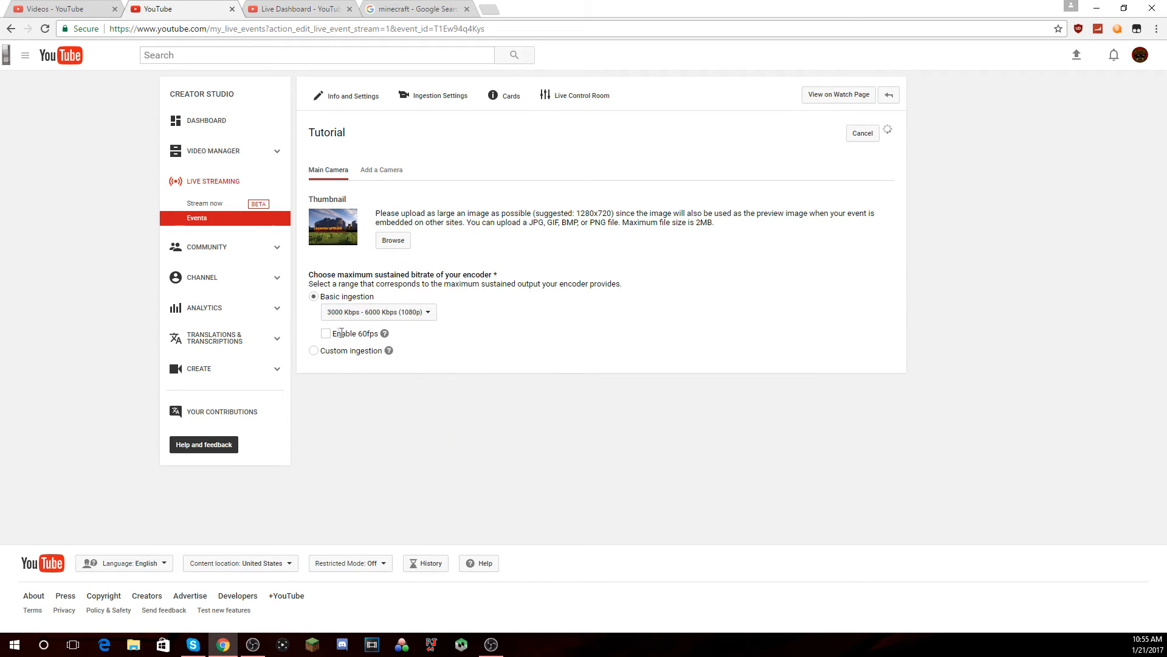
{"action": "left_click", "coordinate": [326, 334]}
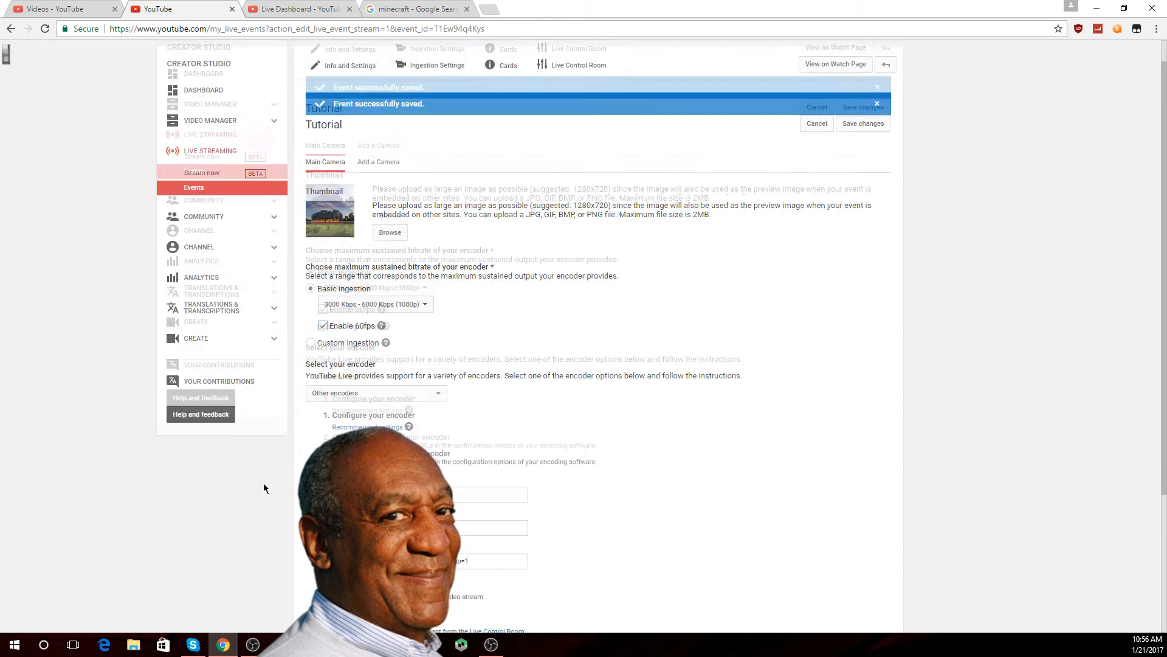
Examine the names and URLs provided for configuring the encoder in the Tutorial event's ingestion settings.
{"action": "scroll", "coordinate": [282, 481], "scroll_direction": "down", "scroll_amount": 1}
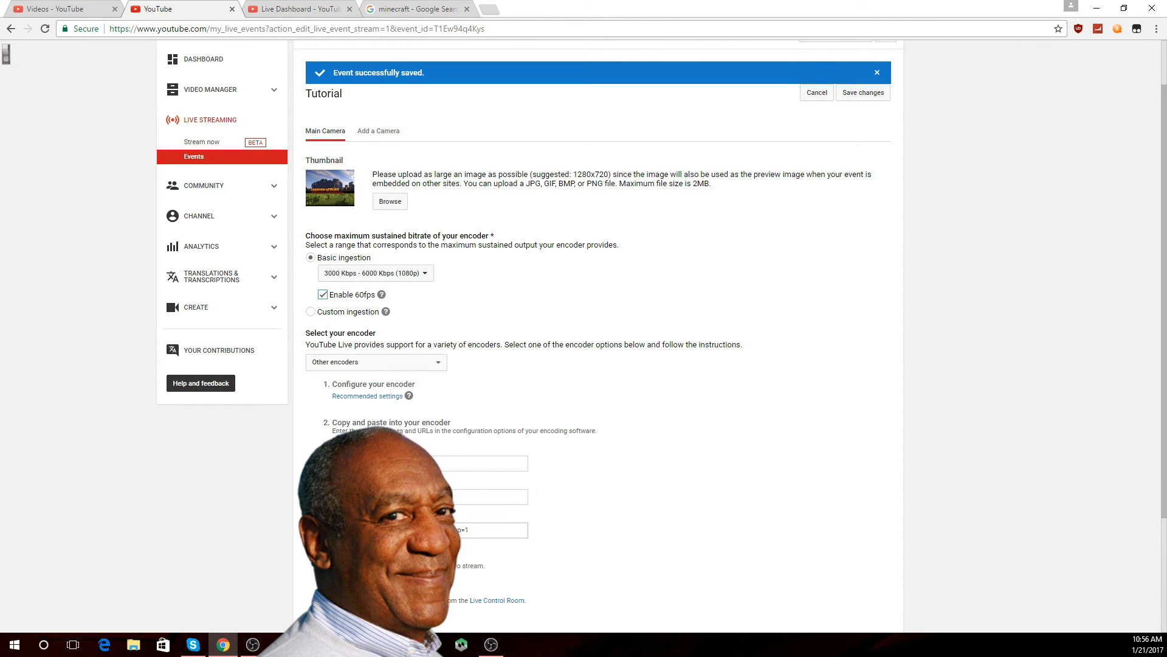
{"action": "scroll", "coordinate": [267, 502], "scroll_direction": "down", "scroll_amount": 1}
{"action": "scroll", "coordinate": [266, 503], "scroll_direction": "up", "scroll_amount": 1}
{"action": "left_click_drag", "start_coordinate": [447, 463], "coordinate": [304, 463]}
{"action": "left_click", "coordinate": [263, 473]}
{"action": "scroll", "coordinate": [559, 355], "scroll_direction": "up", "scroll_amount": 1}
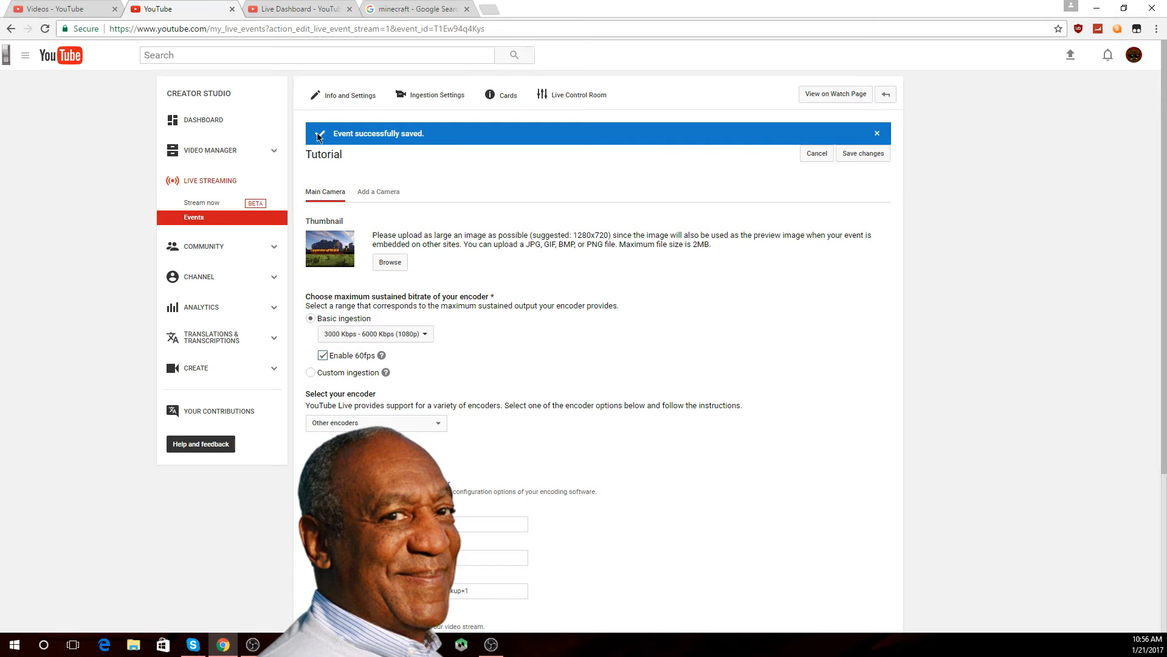
Return to the list of upcoming events and delete the Tutorial event.
{"action": "left_click", "coordinate": [216, 217]}
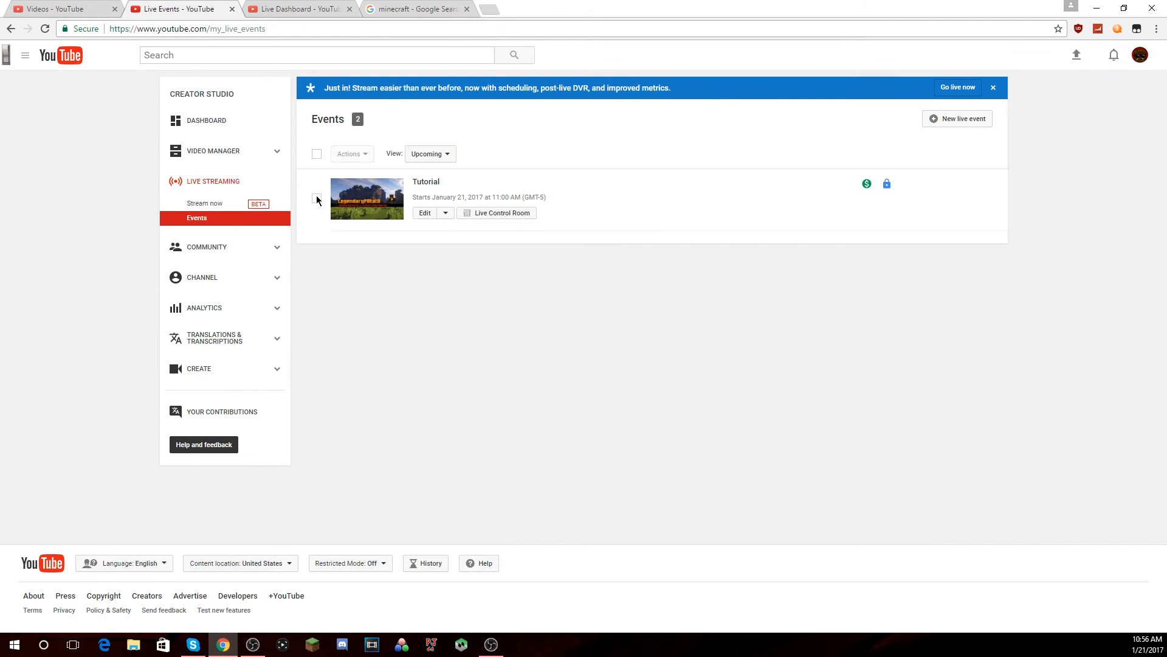
{"action": "left_click", "coordinate": [317, 199]}
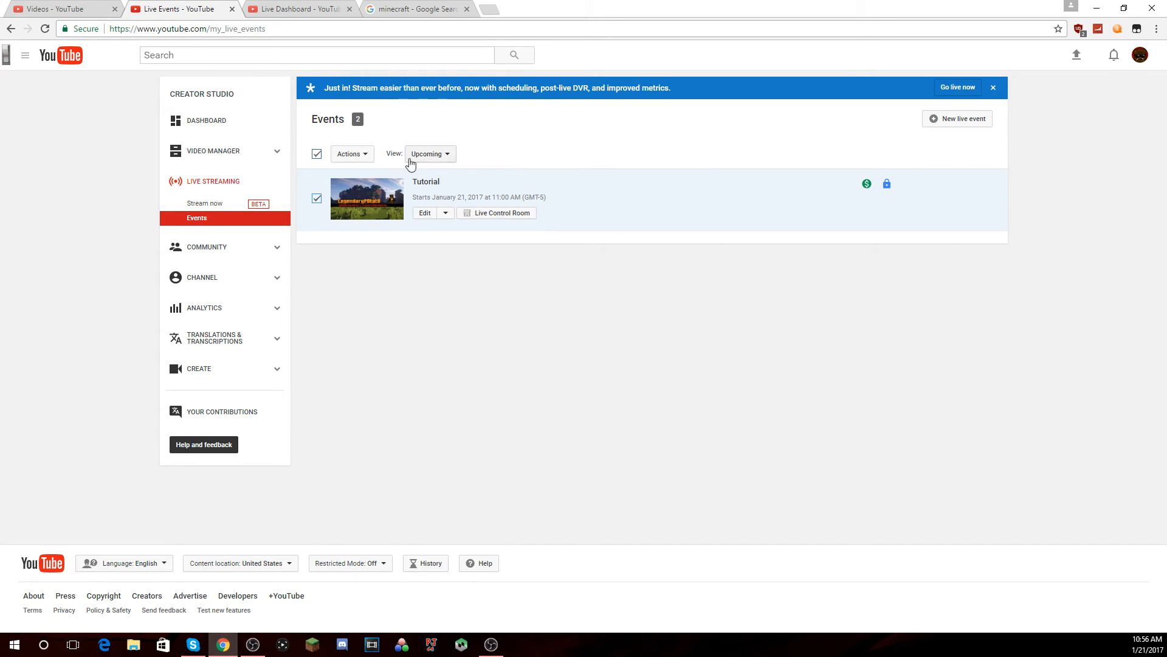
{"action": "left_click", "coordinate": [428, 154]}
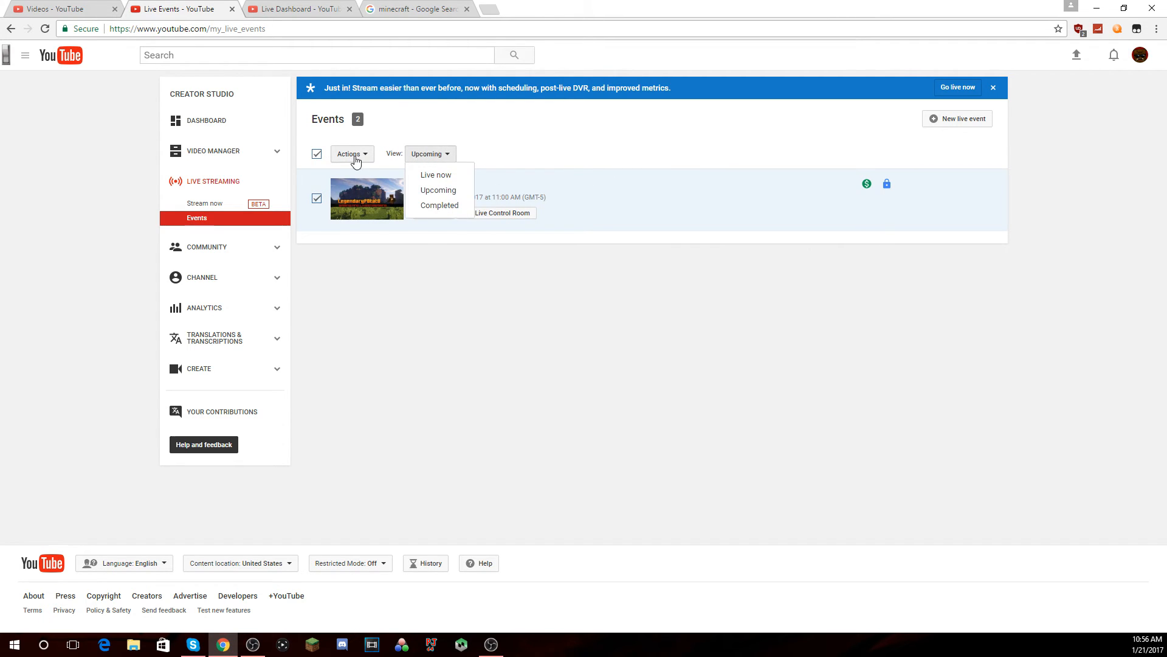
{"action": "left_click", "coordinate": [352, 154]}
{"action": "left_click", "coordinate": [375, 304]}
{"action": "left_click", "coordinate": [656, 359]}
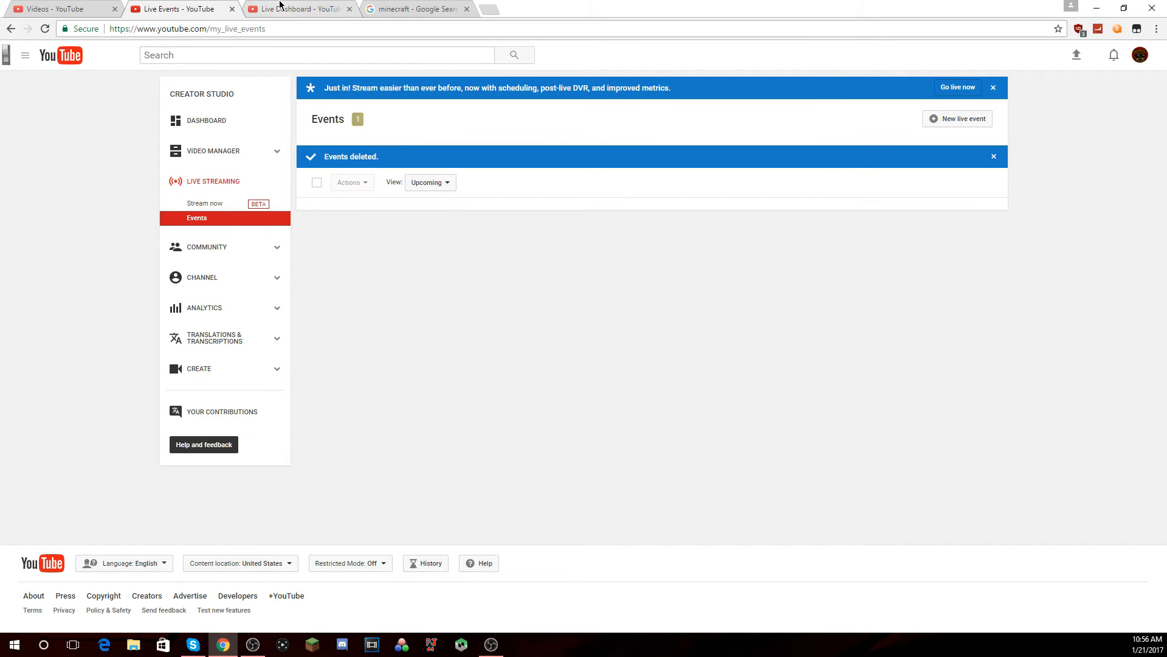
Review the Live Dashboard's stream info, privacy and encoder setup, and compare the dashboard with the Events page.
{"action": "left_click", "coordinate": [279, 5]}
{"action": "scroll", "coordinate": [432, 465], "scroll_direction": "down", "scroll_amount": 2}
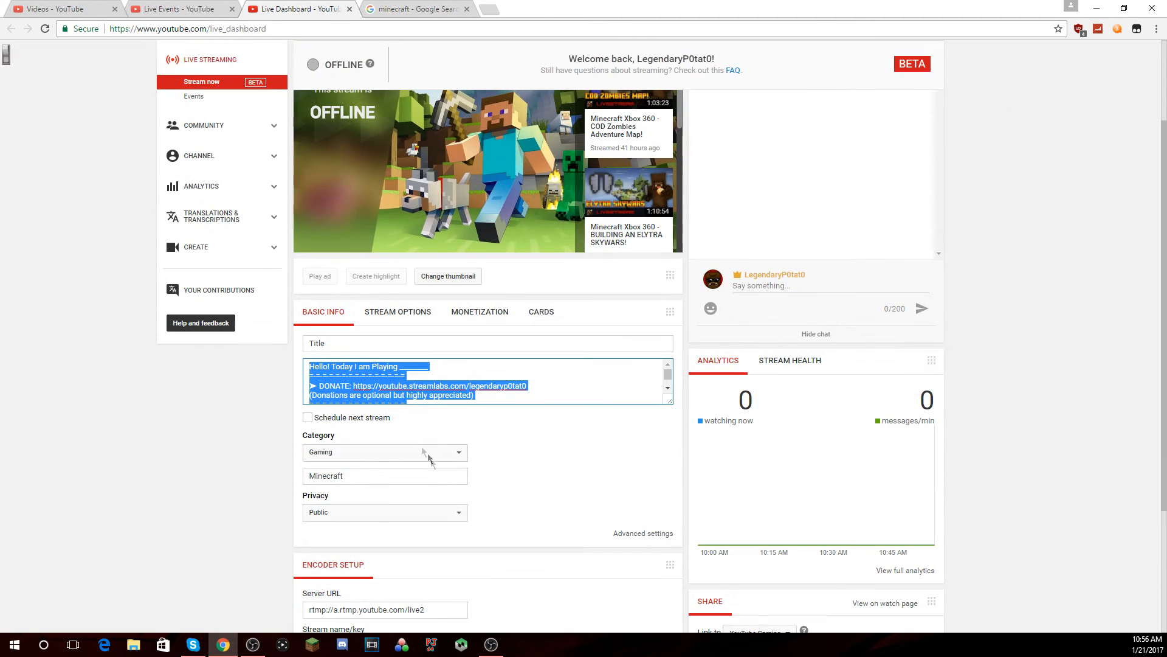
{"action": "scroll", "coordinate": [383, 419], "scroll_direction": "up", "scroll_amount": 2}
{"action": "scroll", "coordinate": [717, 546], "scroll_direction": "down", "scroll_amount": 3}
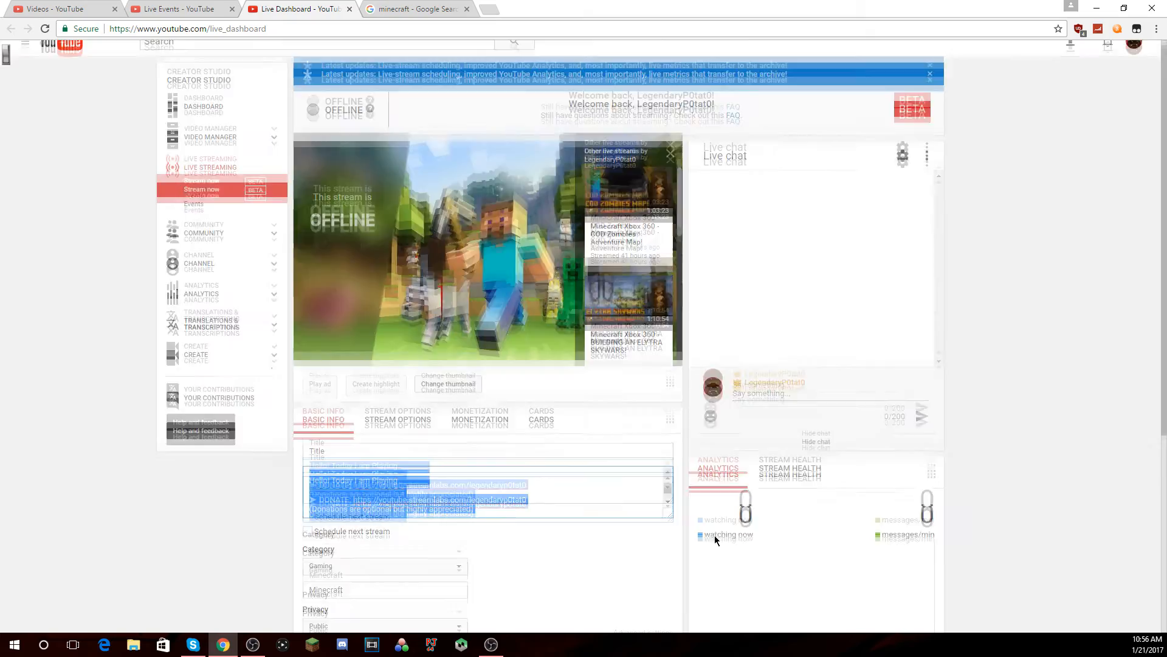
{"action": "scroll", "coordinate": [280, 547], "scroll_direction": "down", "scroll_amount": 2}
{"action": "left_click", "coordinate": [168, 516]}
{"action": "scroll", "coordinate": [365, 477], "scroll_direction": "up", "scroll_amount": 5}
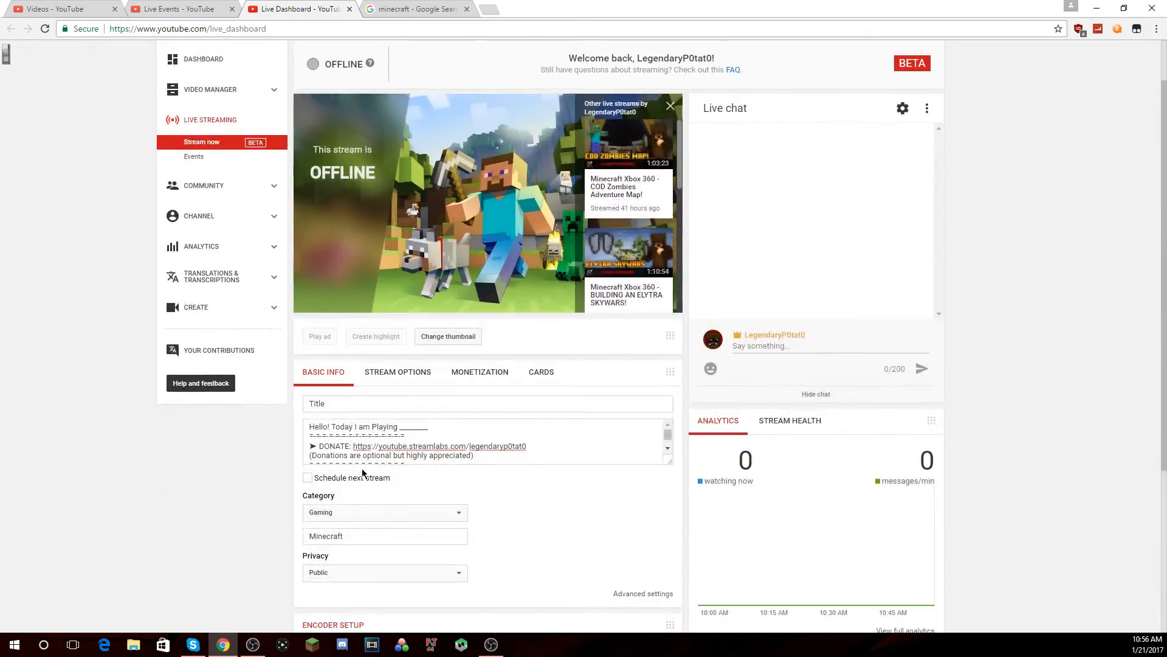
{"action": "scroll", "coordinate": [443, 462], "scroll_direction": "down", "scroll_amount": 5}
{"action": "scroll", "coordinate": [104, 372], "scroll_direction": "up", "scroll_amount": 5}
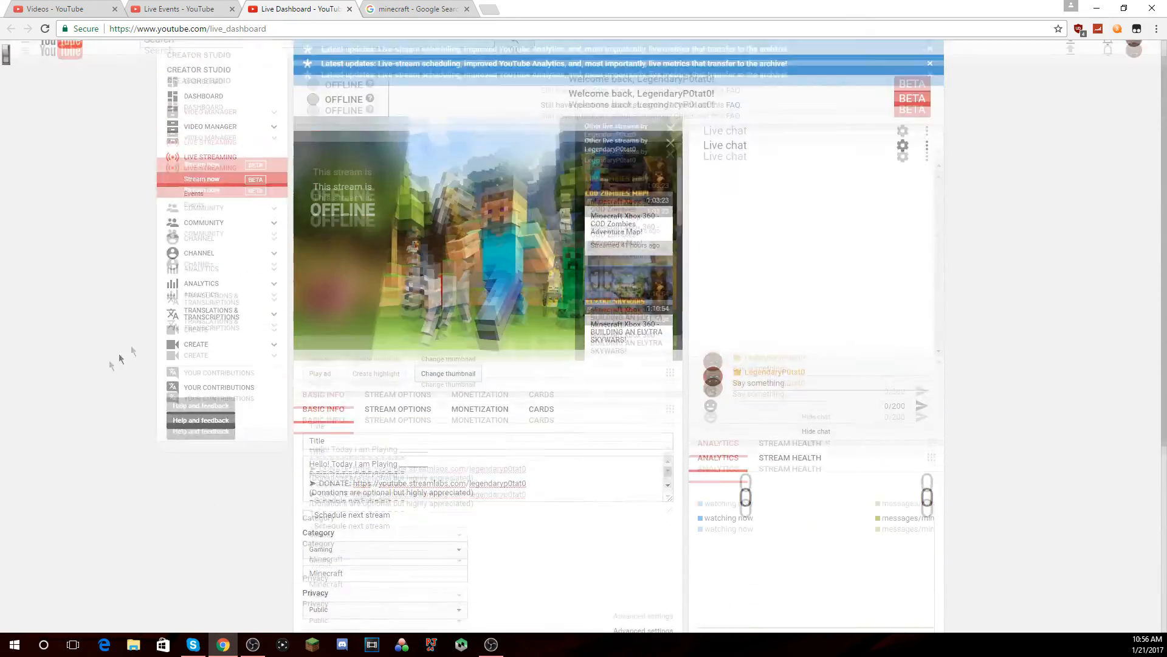
{"action": "left_click", "coordinate": [178, 9]}
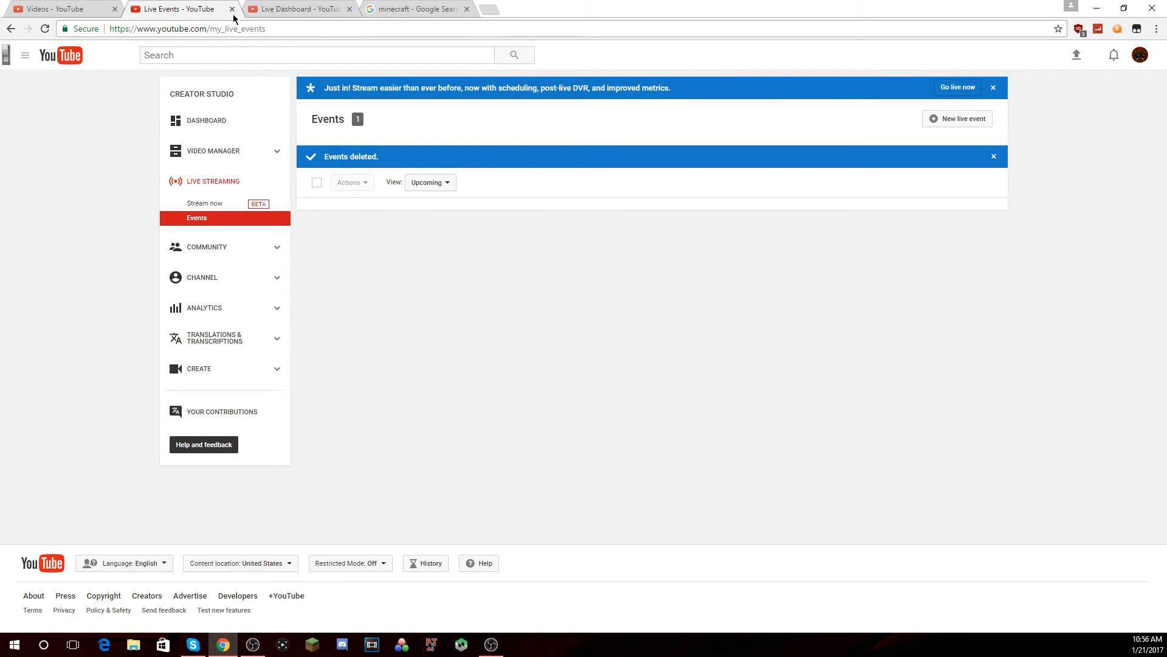
{"action": "left_click", "coordinate": [288, 7]}
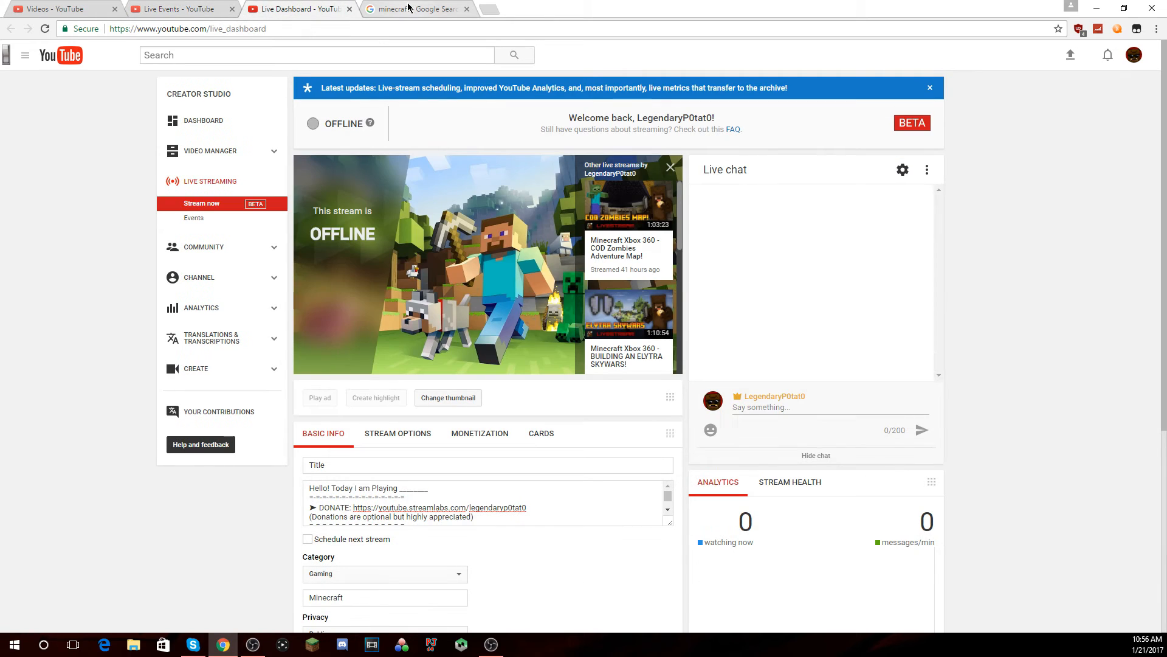
{"action": "left_click", "coordinate": [197, 10]}
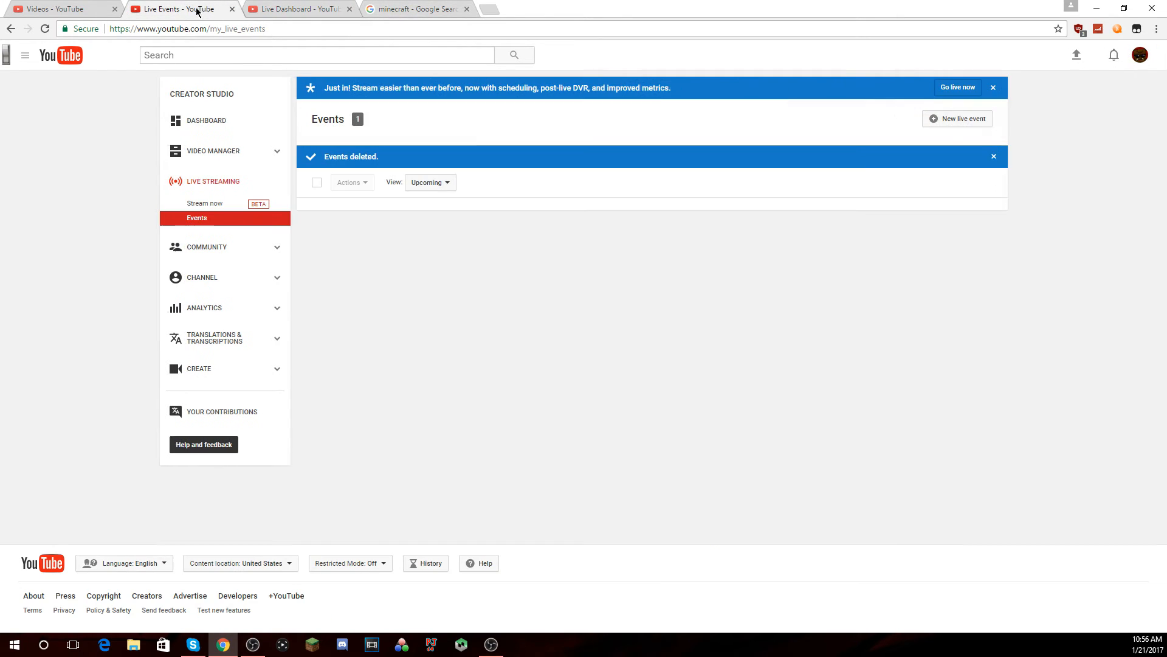
{"action": "left_click", "coordinate": [111, 5]}
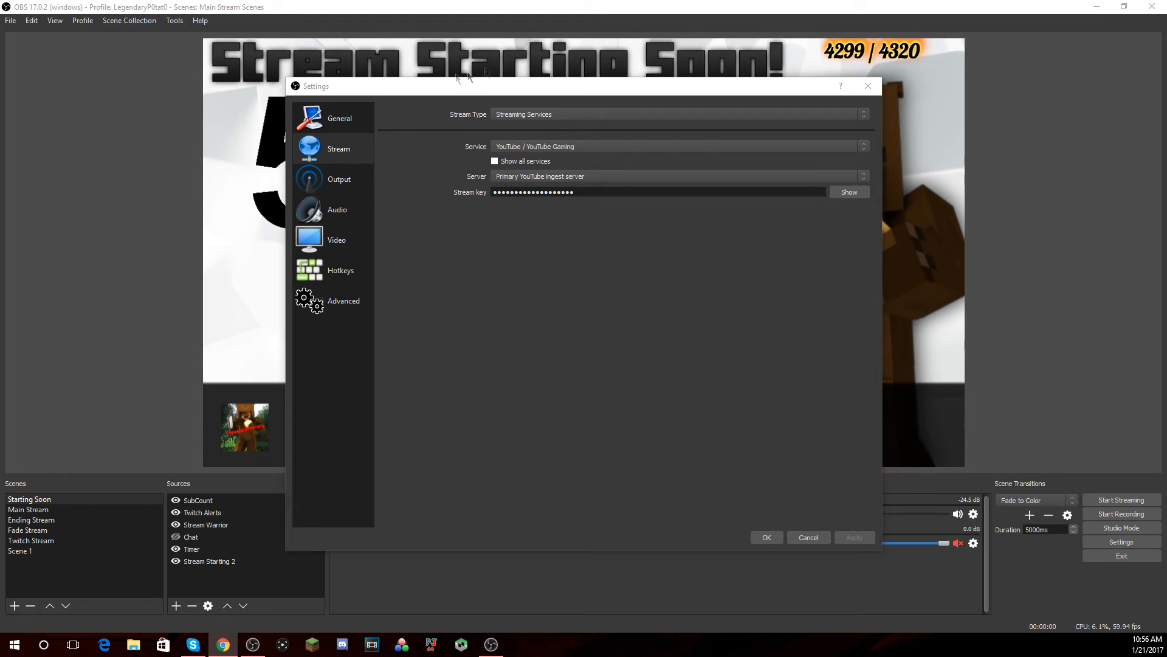
Switch to OBS and examine the output settings, especially the streaming video bitrate.
{"action": "left_click", "coordinate": [337, 177]}
{"action": "double_click", "coordinate": [513, 155]}
{"action": "left_click_drag", "start_coordinate": [516, 155], "coordinate": [493, 155]}
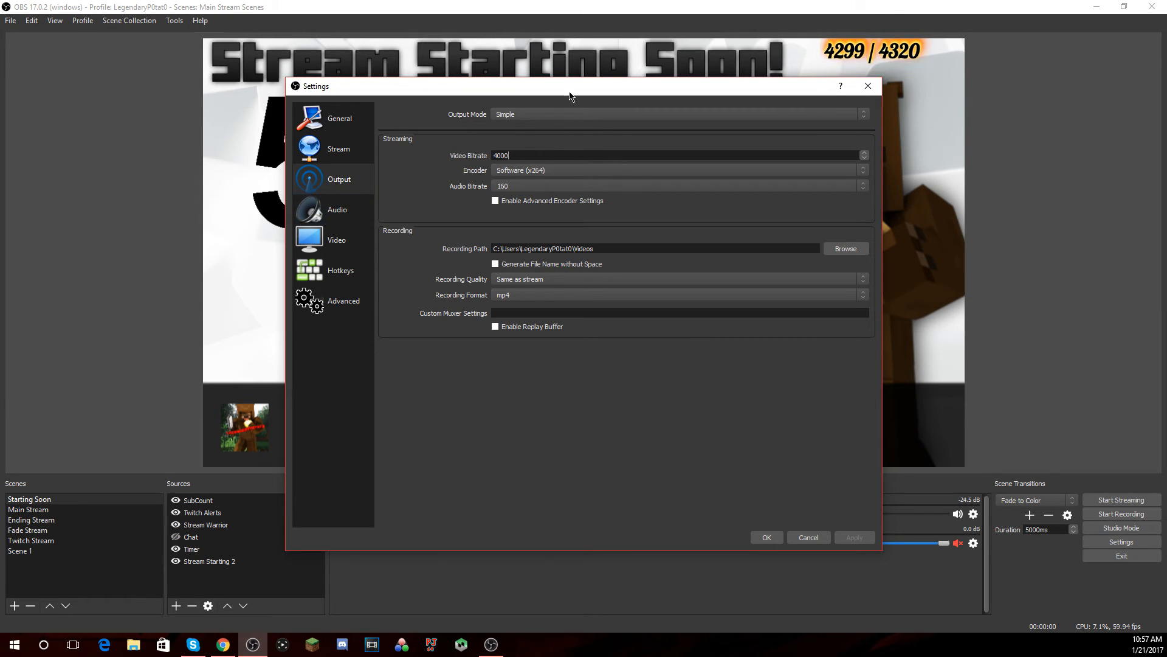
{"action": "left_click_drag", "start_coordinate": [553, 155], "coordinate": [478, 153]}
Review the audio device settings and the base and output resolutions in the video settings.
{"action": "left_click", "coordinate": [364, 213]}
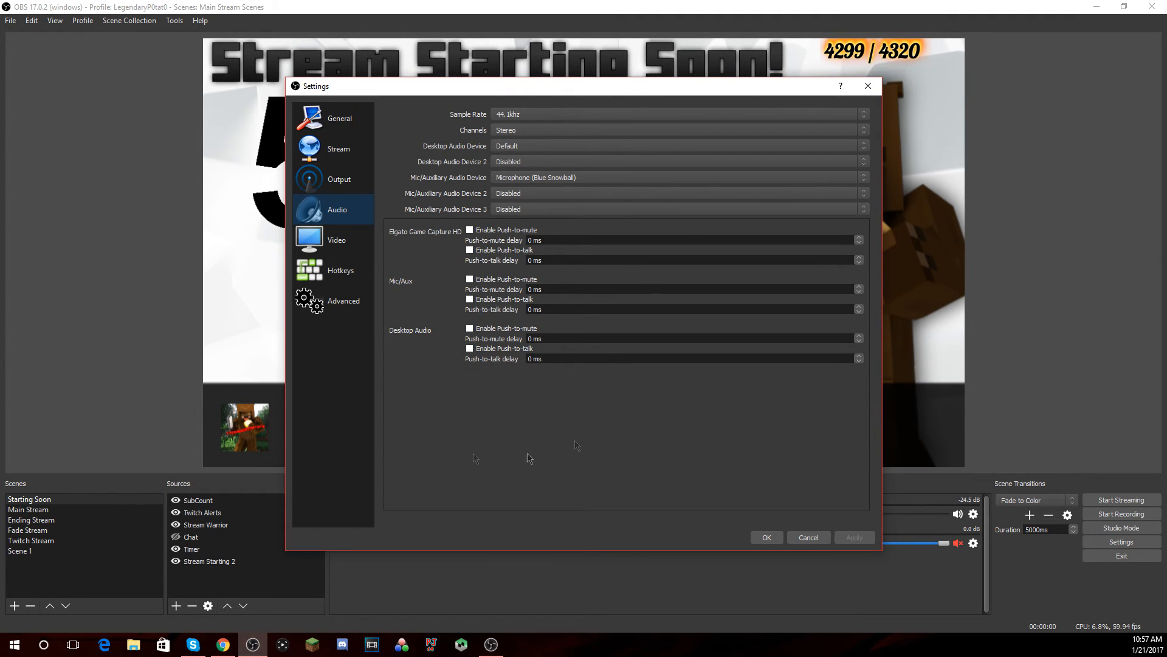
{"action": "left_click", "coordinate": [322, 246]}
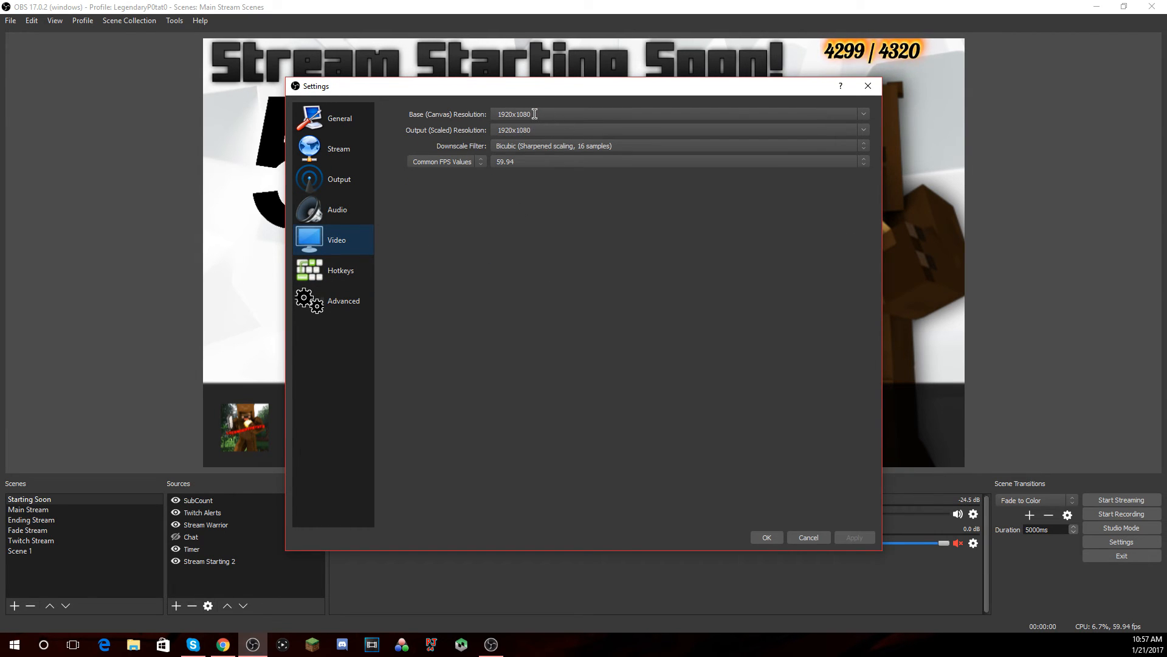
{"action": "mouse_move", "coordinate": [533, 115]}
{"action": "left_mouse_down"}
{"action": "mouse_move", "coordinate": [495, 111]}
{"action": "mouse_move", "coordinate": [538, 113]}
{"action": "left_mouse_up"}
{"action": "left_click", "coordinate": [503, 113]}
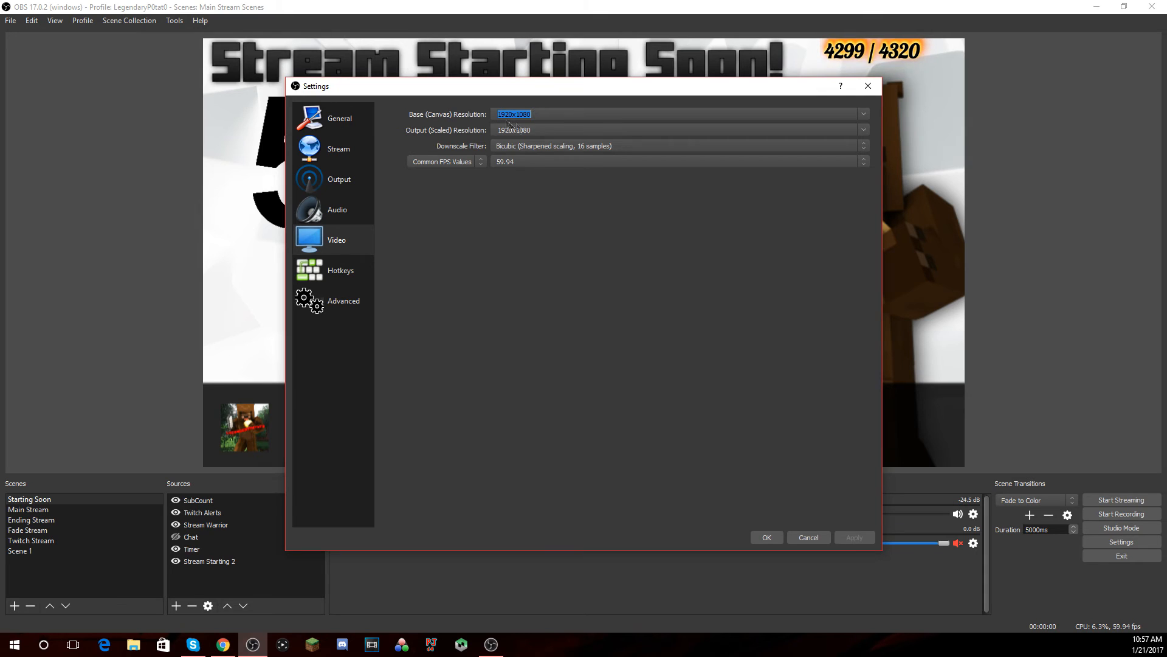
{"action": "left_click", "coordinate": [527, 130]}
Check the hotkey settings for showing and hiding the Mute source in the Main Stream scene.
{"action": "left_click", "coordinate": [340, 271]}
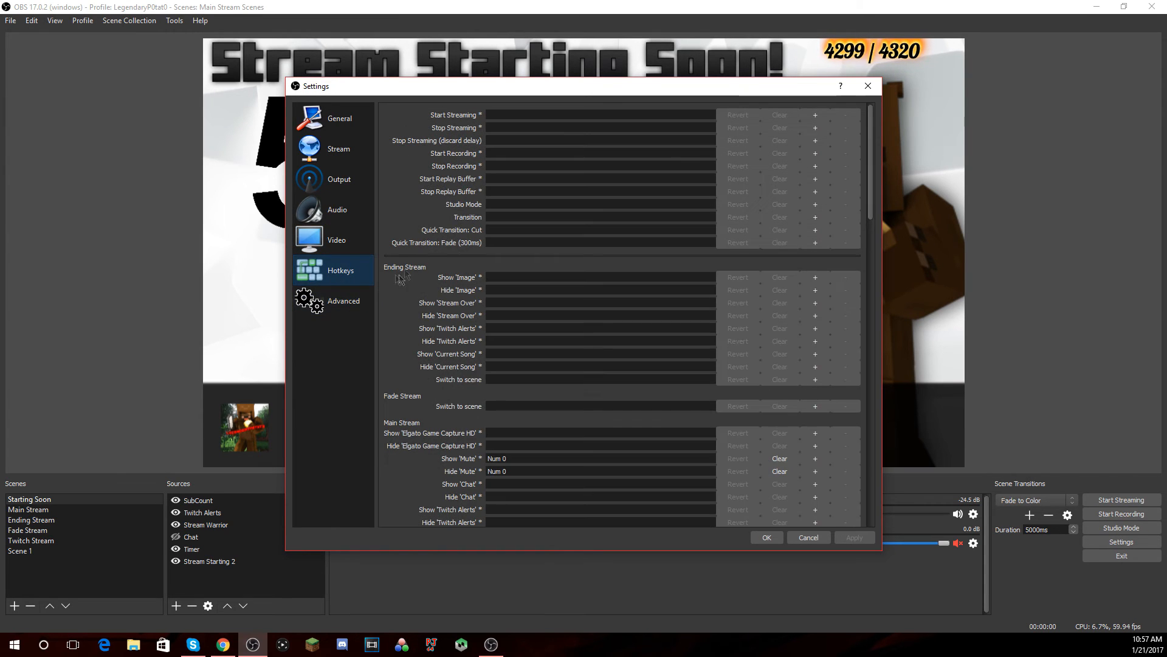
{"action": "scroll", "coordinate": [579, 243], "scroll_direction": "down", "scroll_amount": 2}
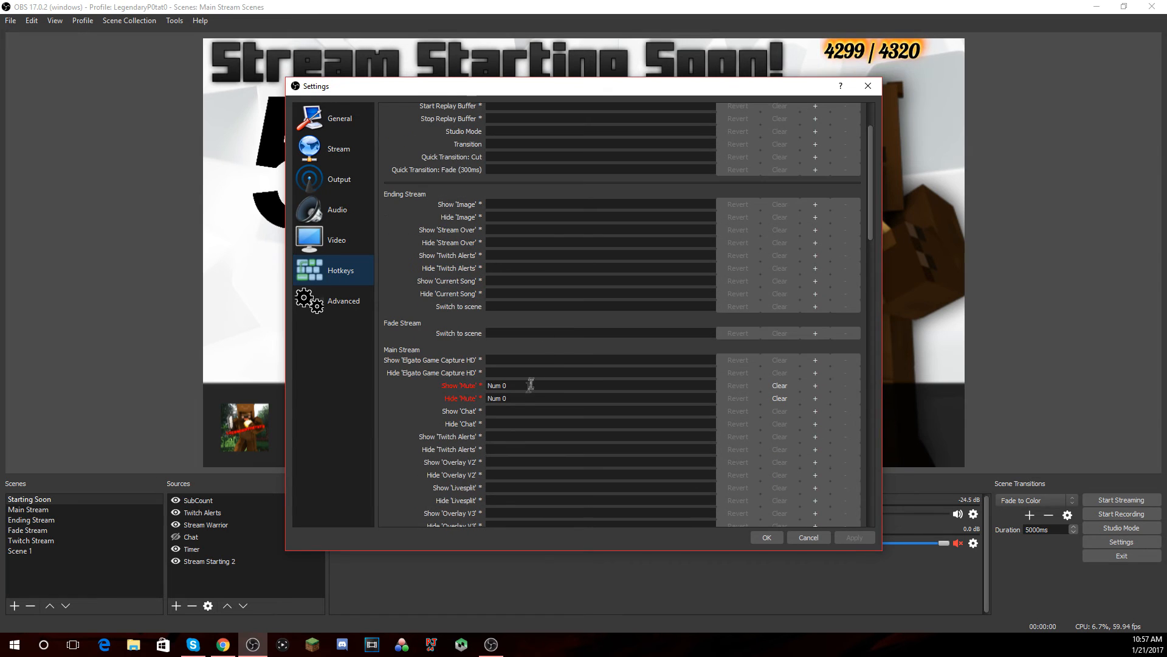
{"action": "left_click", "coordinate": [515, 385]}
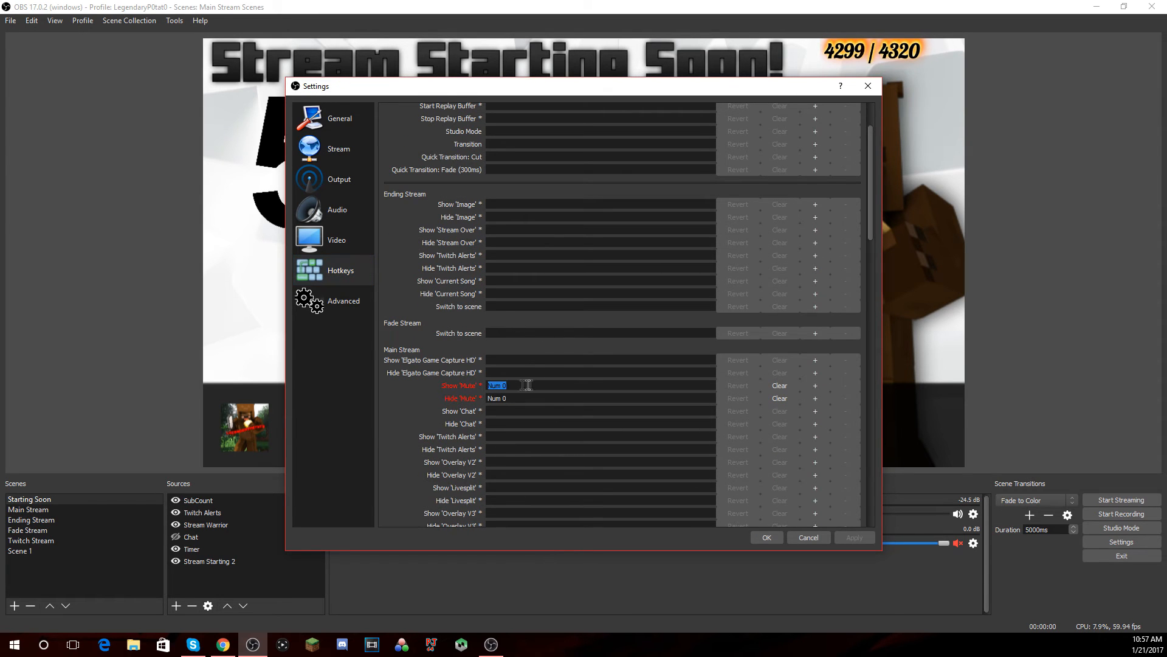
Review the remaining hotkeys down to the Mic/Aux mute and unmute assignments, and close the settings without changes.
{"action": "scroll", "coordinate": [516, 389], "scroll_direction": "down", "scroll_amount": 4}
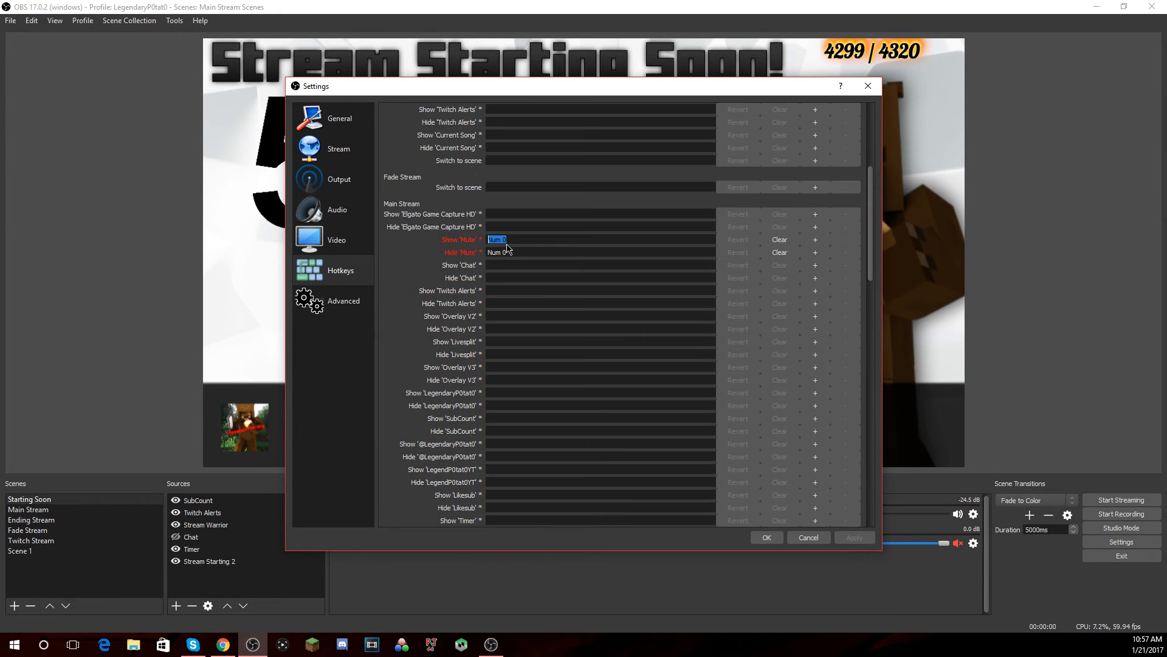
{"action": "scroll", "coordinate": [500, 320], "scroll_direction": "down", "scroll_amount": 18}
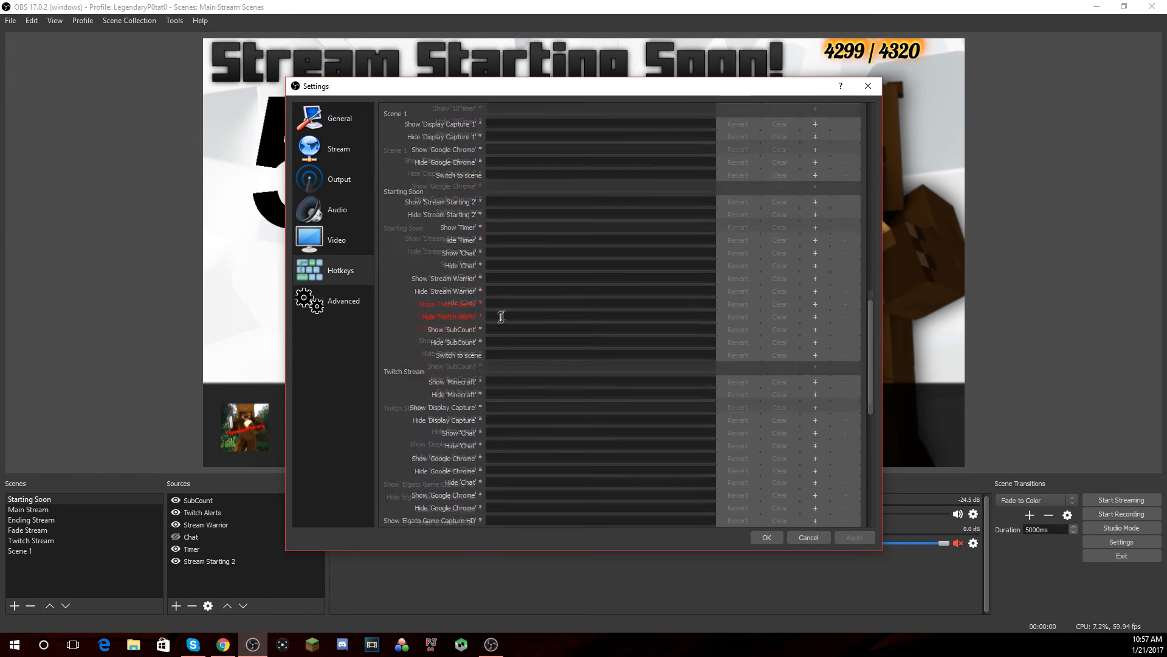
{"action": "scroll", "coordinate": [500, 320], "scroll_direction": "down", "scroll_amount": 6}
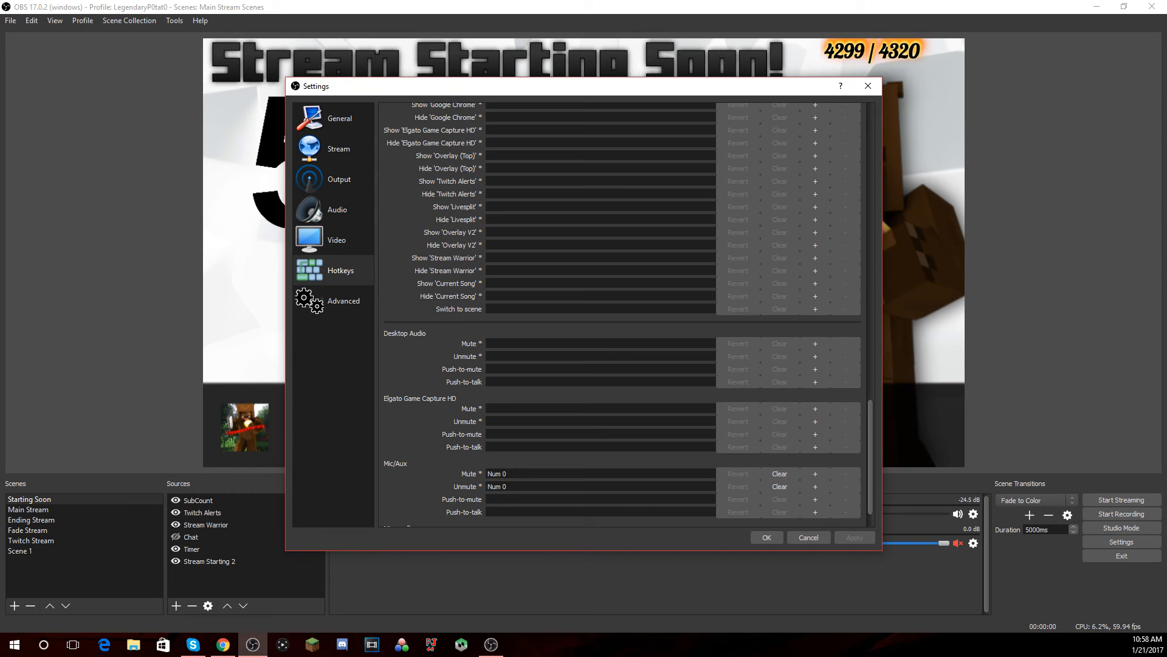
{"action": "left_click", "coordinate": [809, 538]}
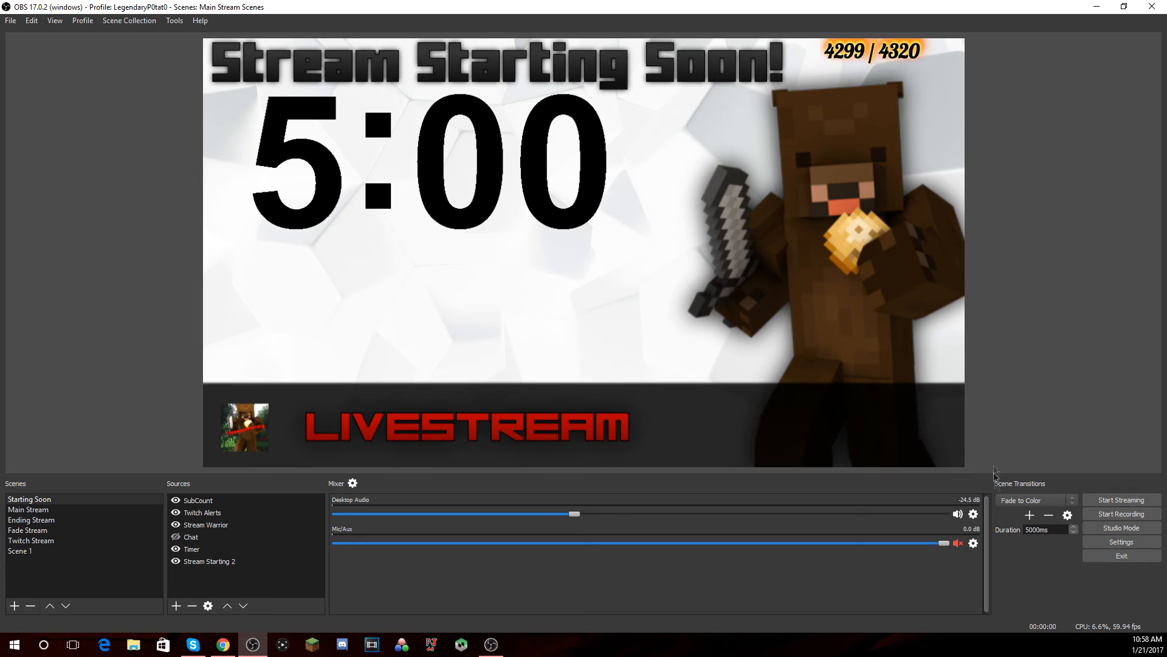
Check the available scene transitions and examine the sync offset of Mic/Aux in the advanced audio properties.
{"action": "left_click", "coordinate": [1043, 501]}
{"action": "left_click", "coordinate": [1043, 500]}
{"action": "left_click", "coordinate": [352, 483]}
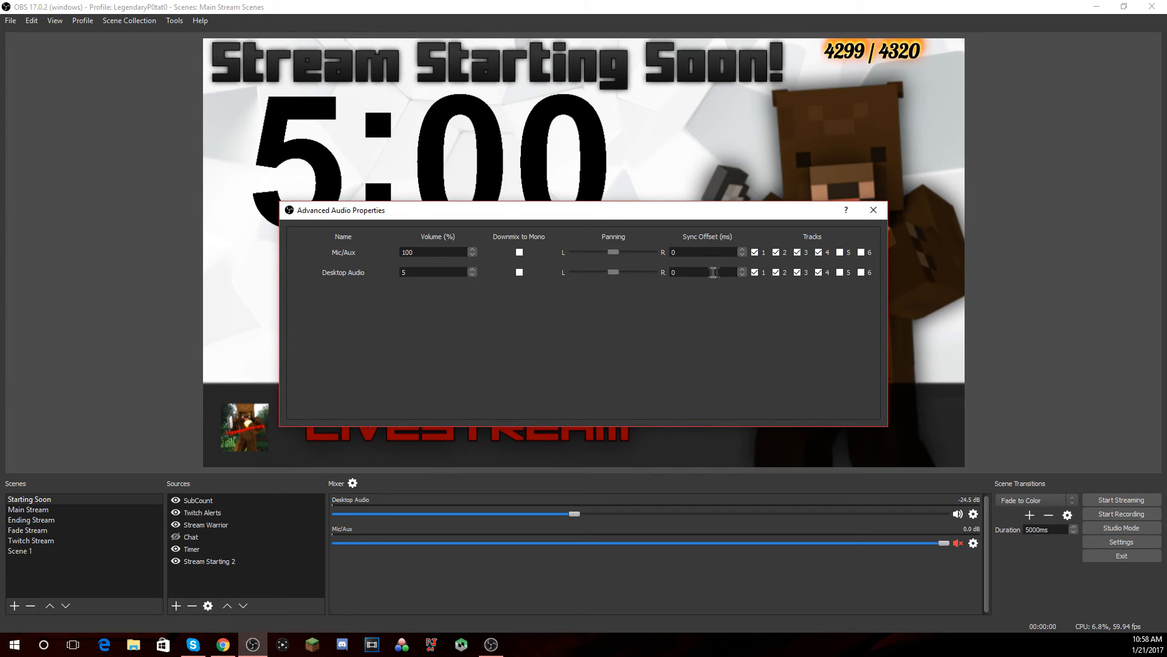
{"action": "left_click_drag", "start_coordinate": [682, 255], "coordinate": [666, 256]}
{"action": "left_click", "coordinate": [874, 210]}
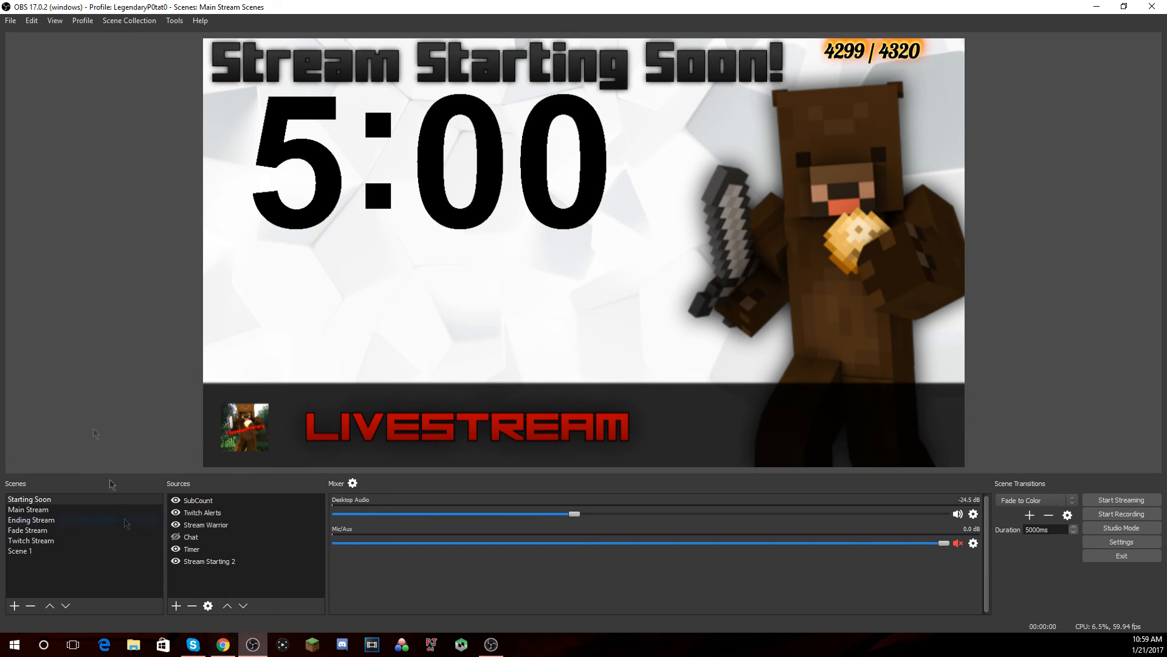
{"action": "left_click", "coordinate": [91, 23]}
{"action": "left_click", "coordinate": [91, 23]}
{"action": "left_click", "coordinate": [92, 23]}
{"action": "left_click", "coordinate": [81, 23]}
Show the Main Stream scene and look through its sources, including Twitch Alerts, and bring up the Ending Stream scene.
{"action": "left_click", "coordinate": [58, 511]}
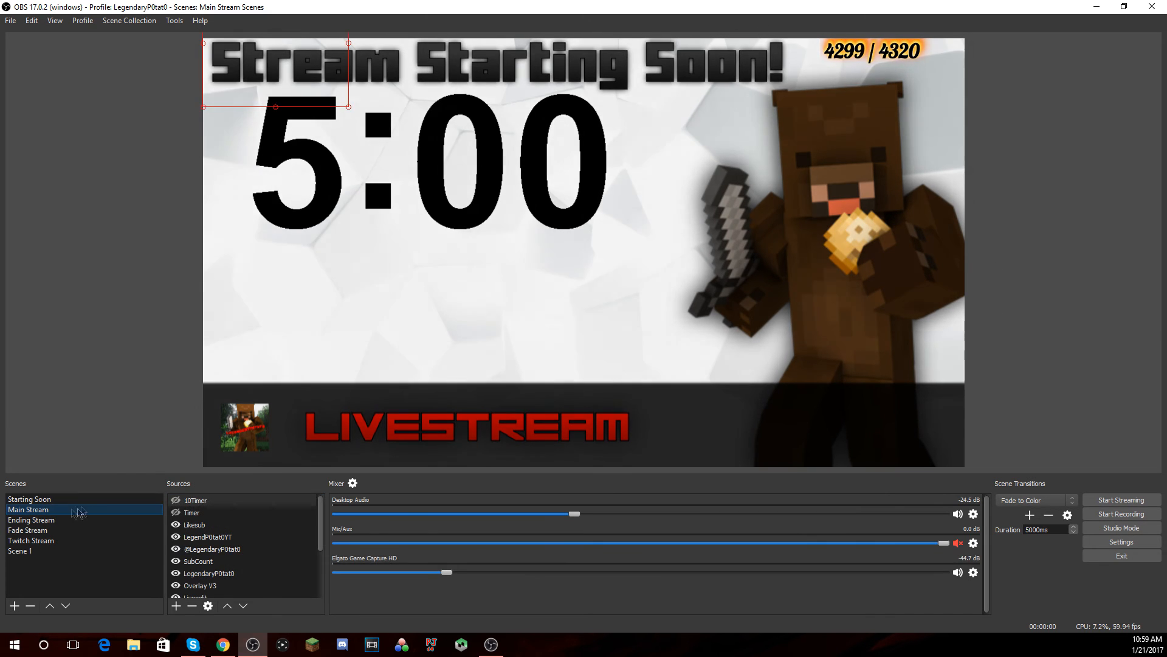
{"action": "scroll", "coordinate": [243, 558], "scroll_direction": "down", "scroll_amount": 2}
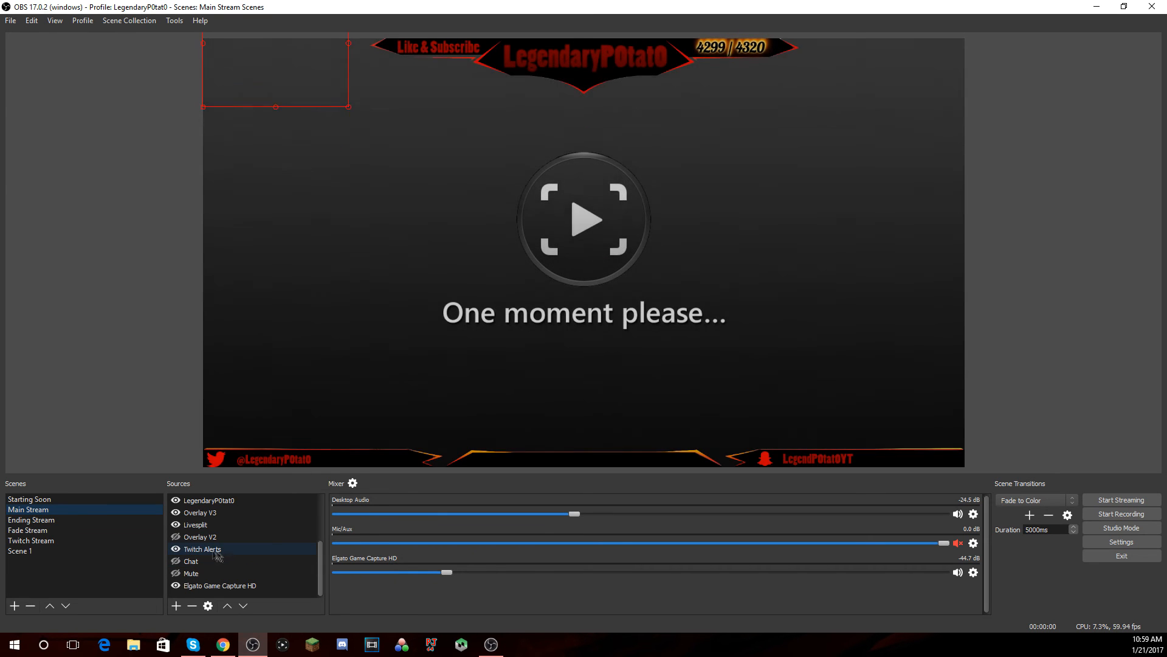
{"action": "left_click", "coordinate": [67, 520]}
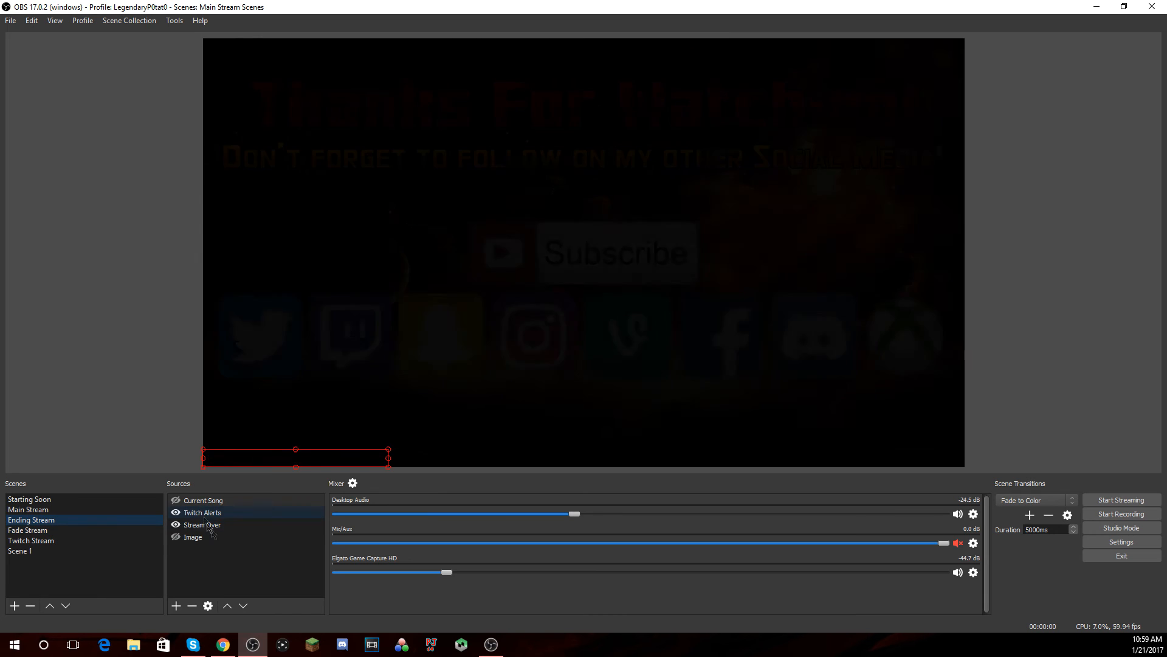
Switch to the Streamlabs dashboard in the browser and examine the Alert Box page's widget URL, alert previews and alert settings.
{"action": "key", "text": "alt+Tab"}
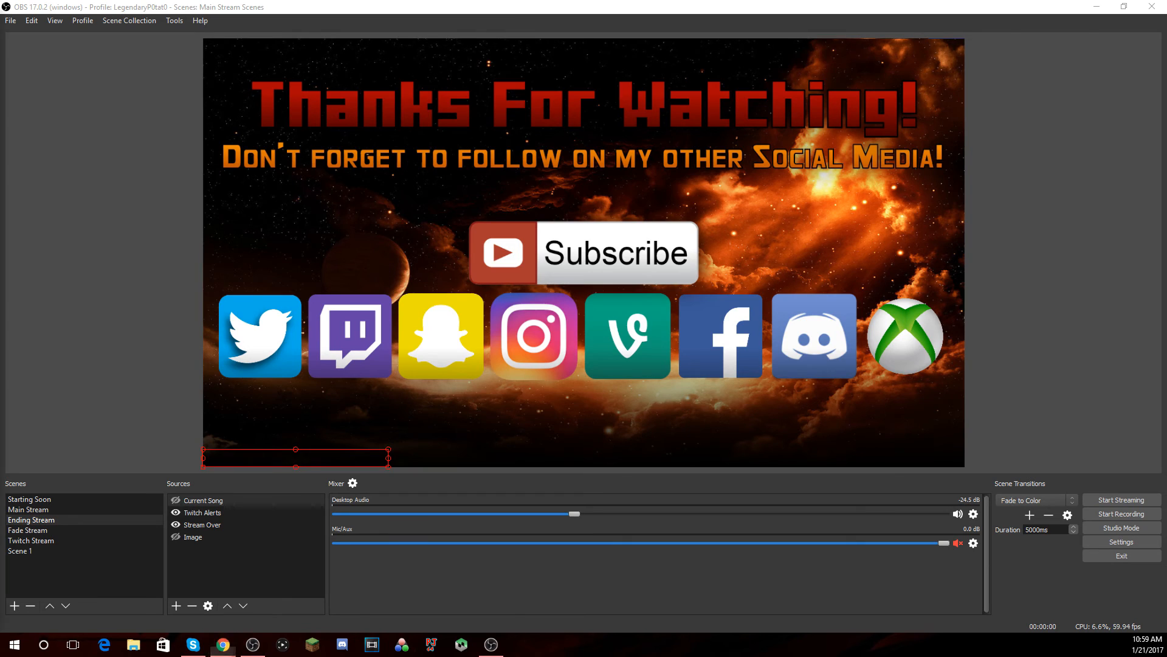
{"action": "left_click_drag", "start_coordinate": [0, 175], "coordinate": [439, 2]}
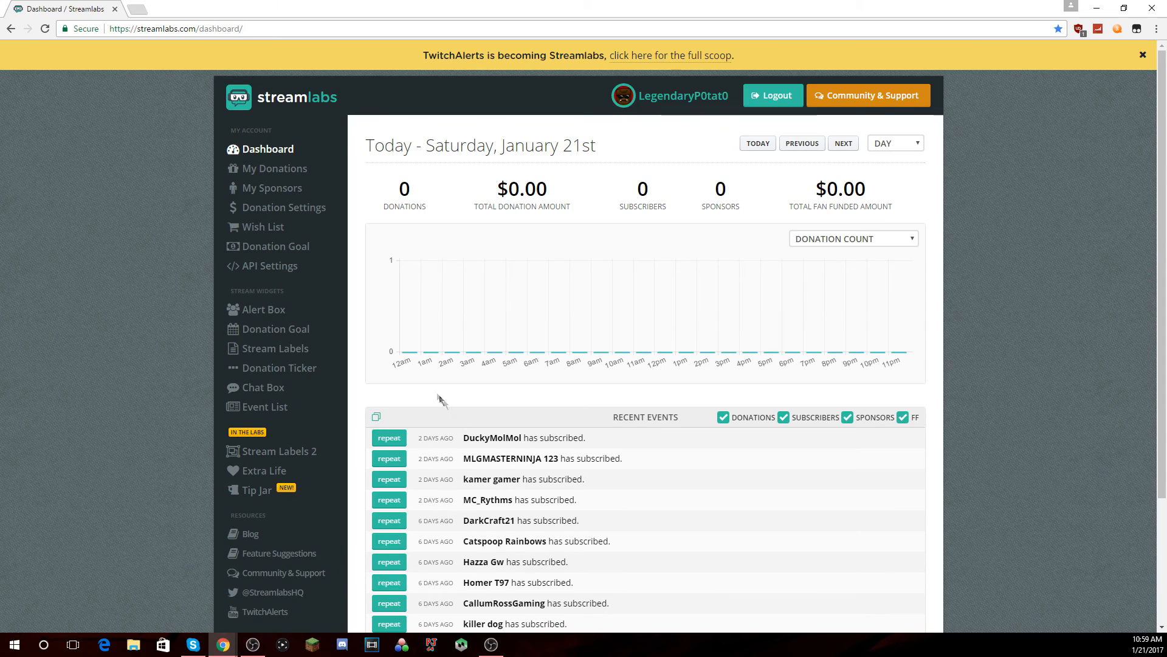
{"action": "left_click", "coordinate": [264, 312]}
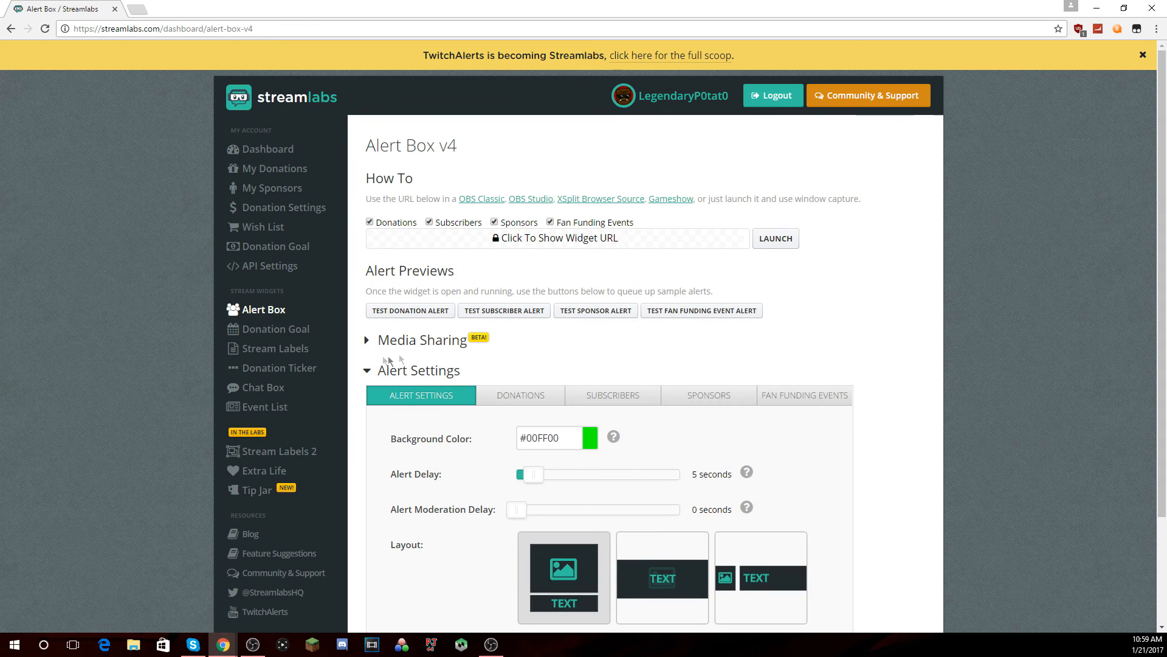
{"action": "scroll", "coordinate": [444, 316], "scroll_direction": "down", "scroll_amount": 1}
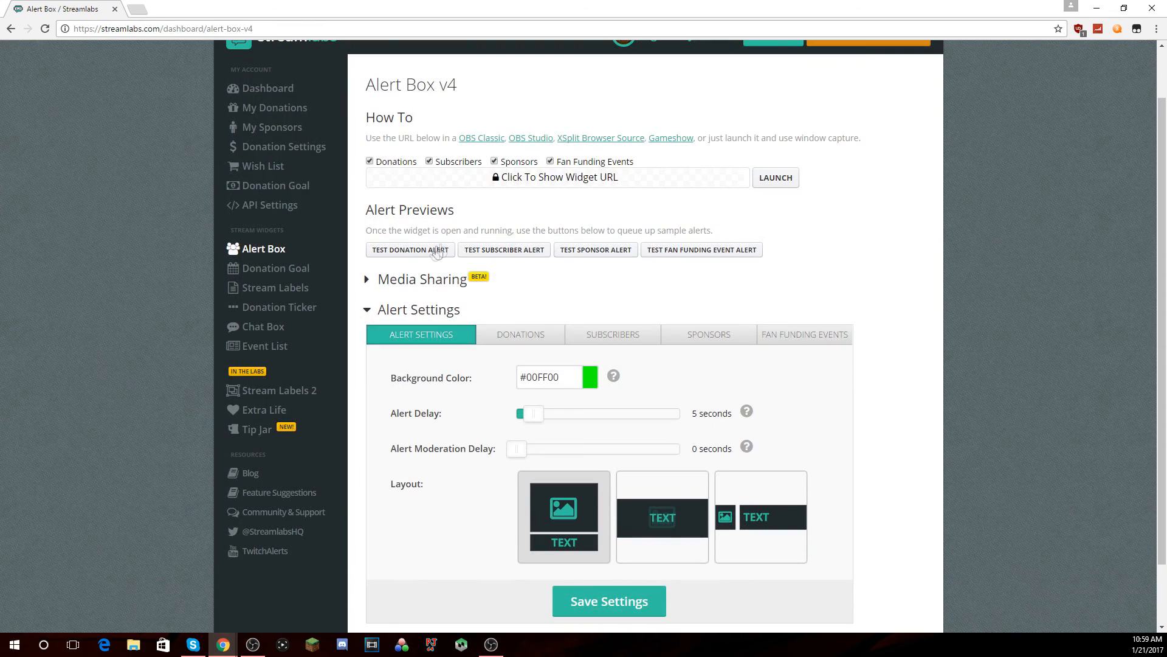
{"action": "scroll", "coordinate": [689, 342], "scroll_direction": "down", "scroll_amount": 1}
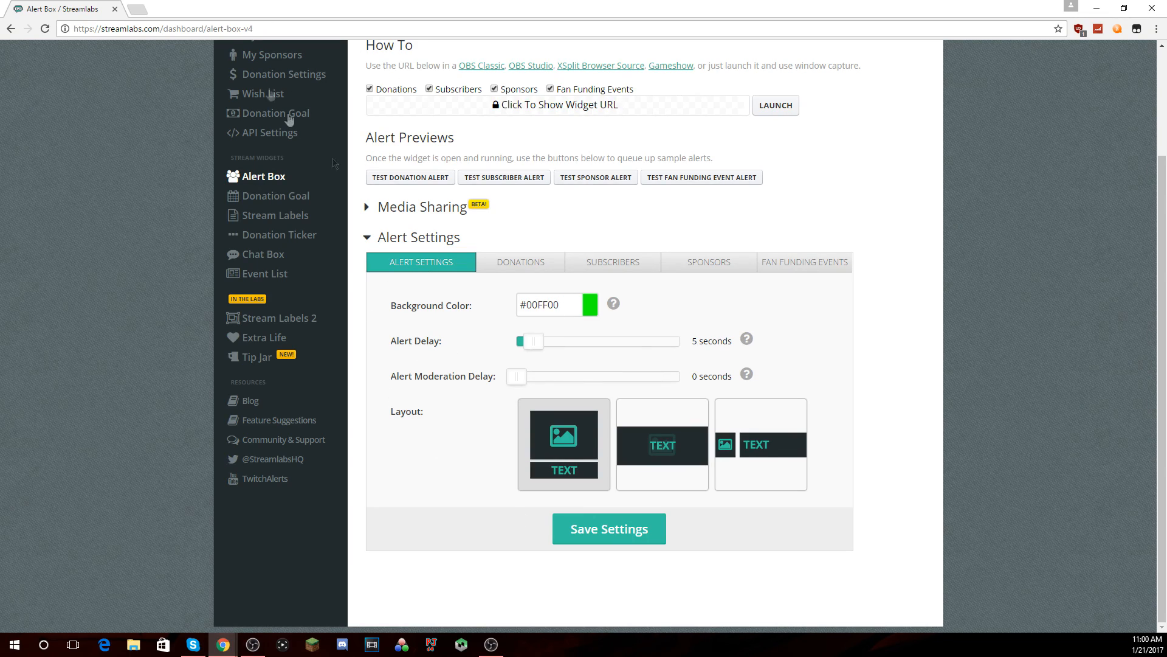
{"action": "scroll", "coordinate": [339, 375], "scroll_direction": "up", "scroll_amount": 3}
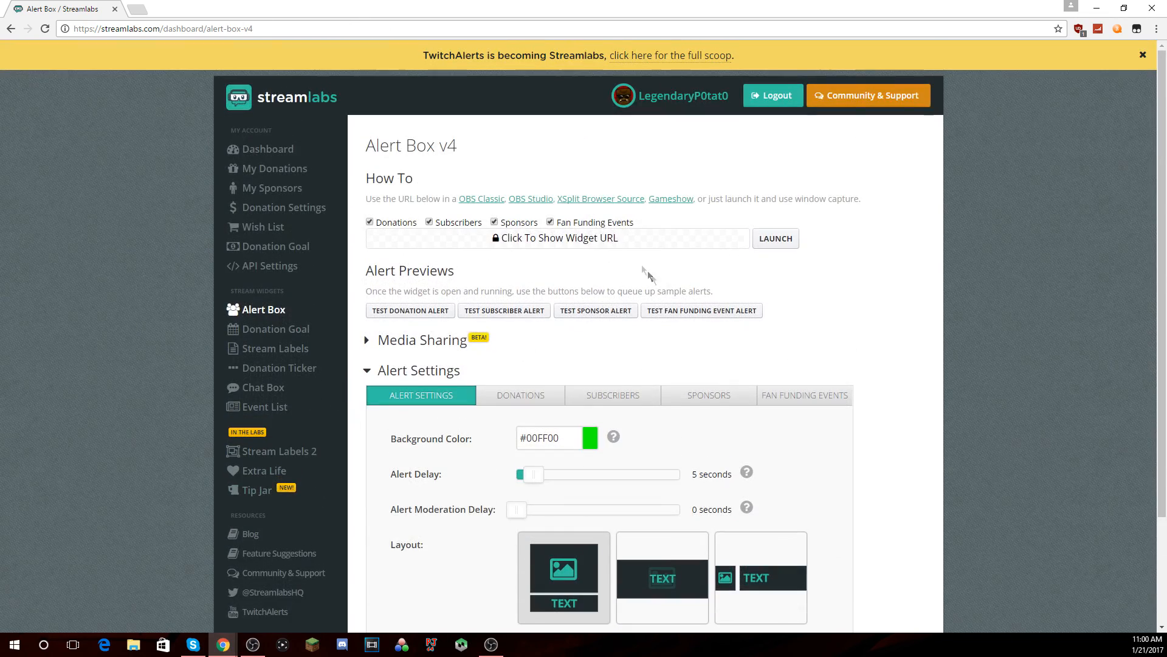
Move the browser window away to return to OBS and switch to the Starting Soon scene.
{"action": "left_click_drag", "start_coordinate": [261, 5], "coordinate": [0, 6]}
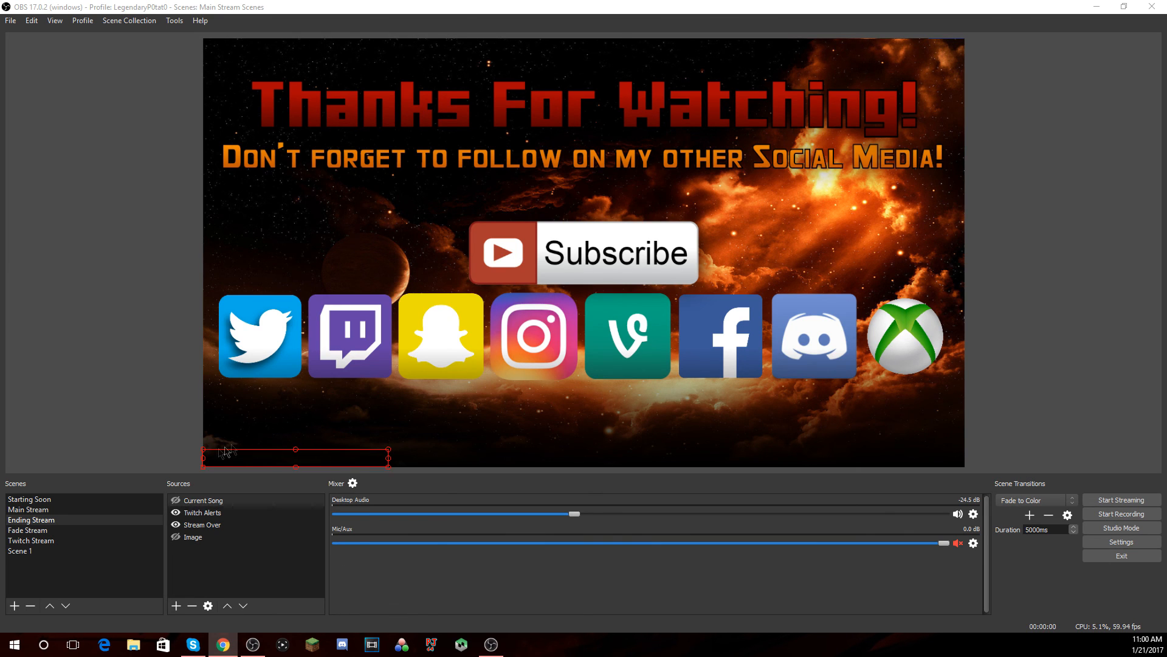
{"action": "left_click", "coordinate": [27, 499]}
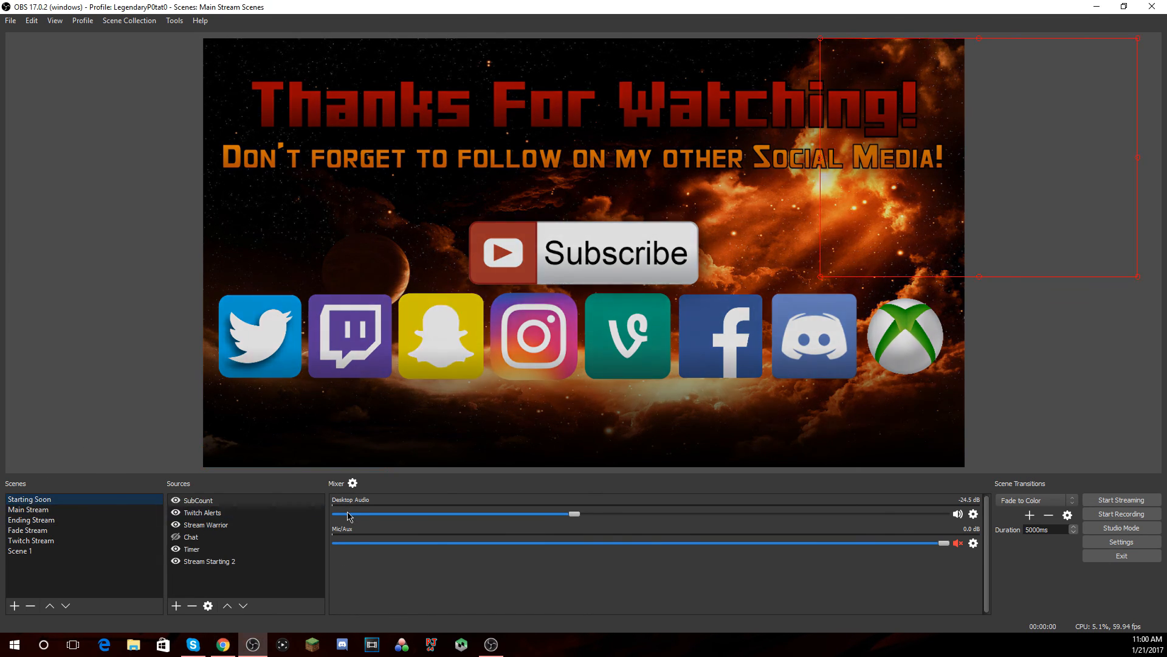